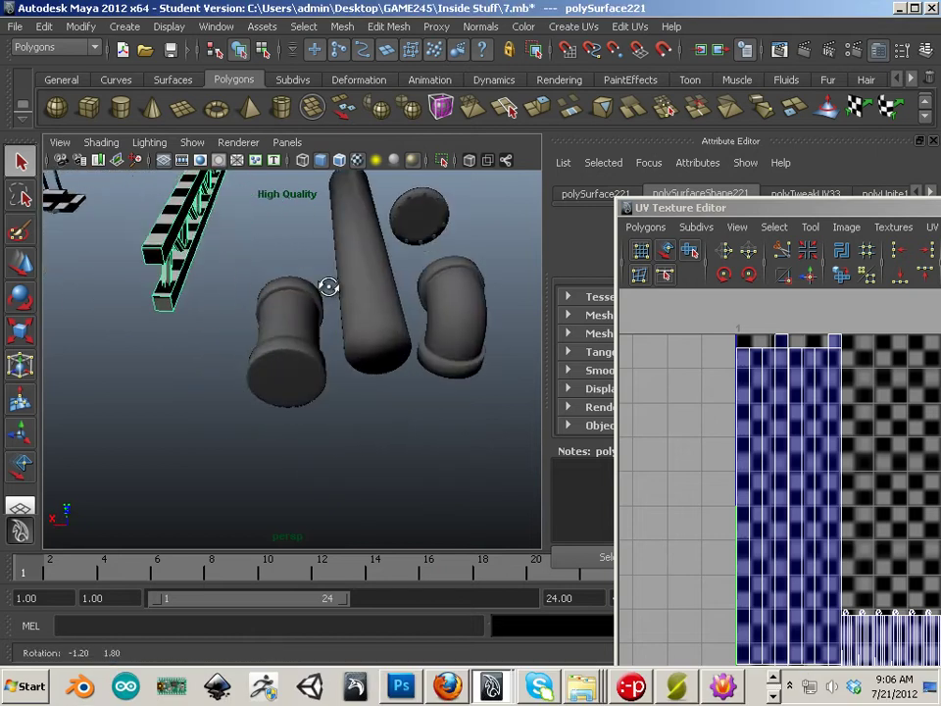
# - Try to separate the tee-shaped pipe fitting's mesh into individual pieces
pyautogui.keyDown('alt'); pyautogui.moveTo(381, 302); pyautogui.dragTo(313, 333, button='middle'); pyautogui.keyUp('alt')
pyautogui.click(308, 352)
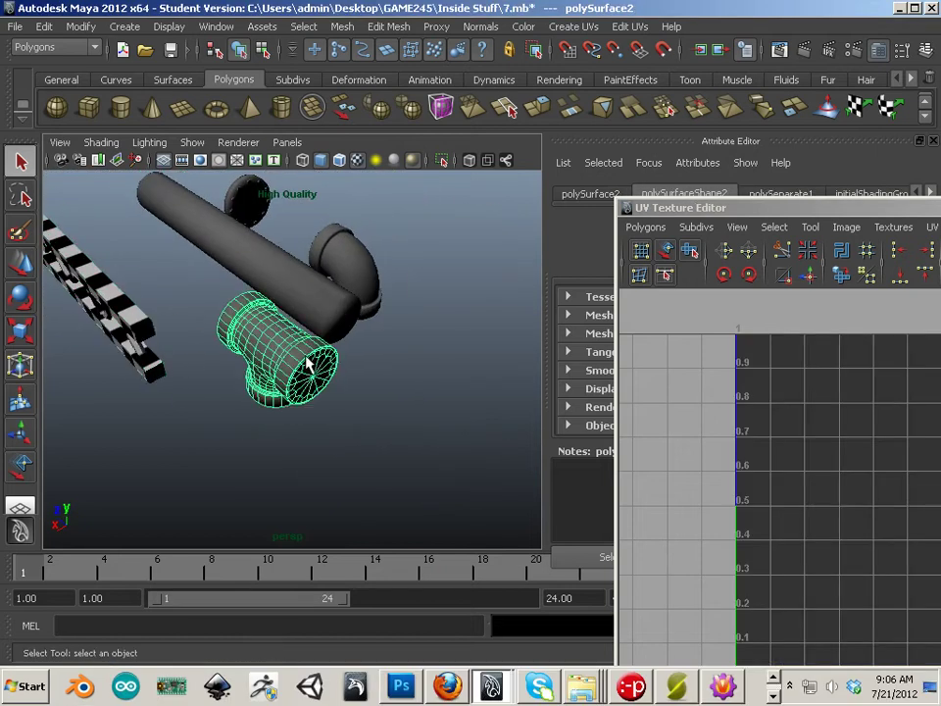
pyautogui.keyDown('alt'); pyautogui.moveTo(205, 344); pyautogui.dragTo(263, 339); pyautogui.keyUp('alt')
pyautogui.scroll(4, 263, 338)
pyautogui.keyDown('alt'); pyautogui.moveTo(351, 360); pyautogui.dragTo(301, 379, button='middle'); pyautogui.keyUp('alt')
pyautogui.click(358, 29)
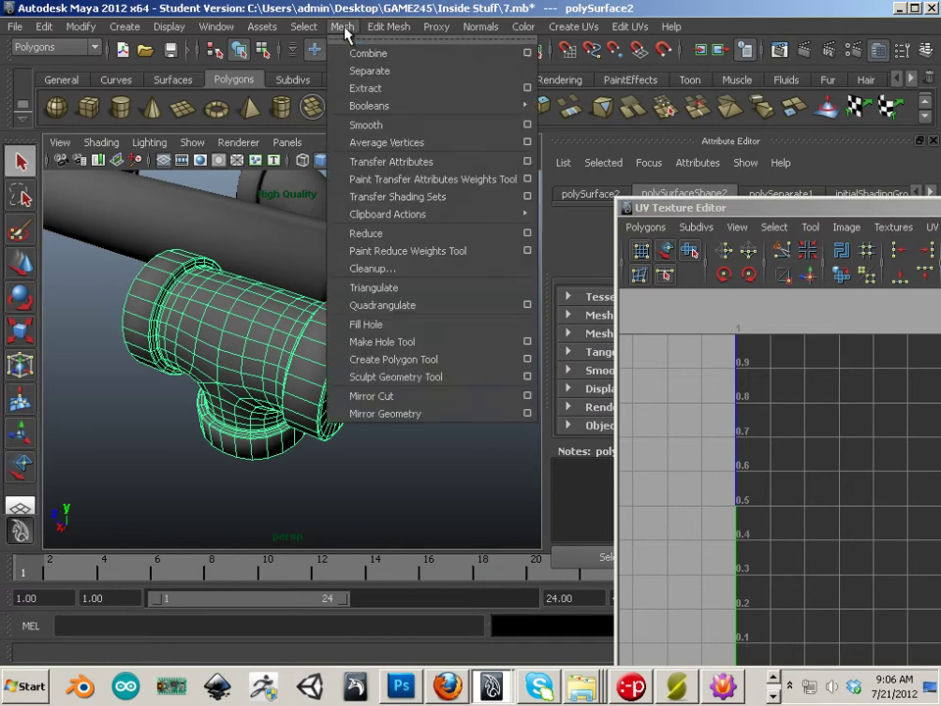
pyautogui.click(385, 69)
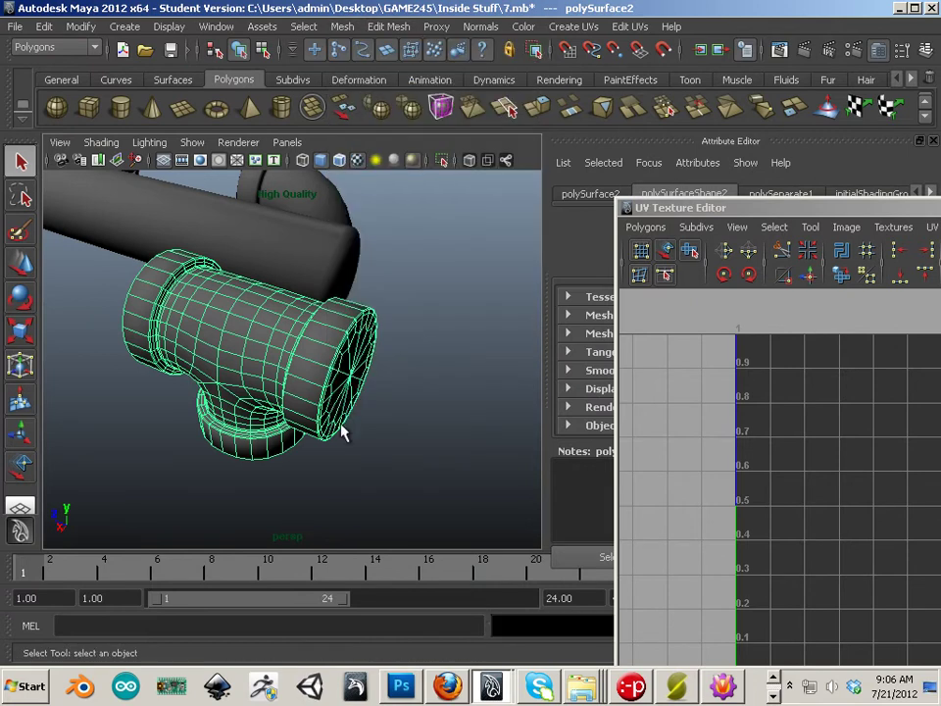
pyautogui.keyDown('alt'); pyautogui.moveTo(299, 395); pyautogui.dragTo(266, 336); pyautogui.keyUp('alt')
# - Examine the tee-shaped fitting and the neighbouring pipe parts from several angles
pyautogui.click(291, 355)
pyautogui.click(334, 355)
pyautogui.keyDown('alt'); pyautogui.moveTo(273, 355); pyautogui.dragTo(393, 355, button='middle'); pyautogui.keyUp('alt')
pyautogui.keyDown('alt'); pyautogui.moveTo(392, 355); pyautogui.dragTo(246, 341, button='right'); pyautogui.keyUp('alt')
pyautogui.keyDown('alt'); pyautogui.moveTo(245, 341); pyautogui.dragTo(281, 300, button='middle'); pyautogui.keyUp('alt')
pyautogui.click(268, 335)
pyautogui.keyDown('alt'); pyautogui.moveTo(268, 338); pyautogui.dragTo(231, 366); pyautogui.keyUp('alt')
pyautogui.keyDown('alt'); pyautogui.moveTo(231, 366); pyautogui.dragTo(371, 288, button='right'); pyautogui.keyUp('alt')
pyautogui.keyDown('alt'); pyautogui.moveTo(372, 288); pyautogui.dragTo(274, 380); pyautogui.keyUp('alt')
pyautogui.keyDown('alt'); pyautogui.moveTo(333, 291); pyautogui.dragTo(384, 338); pyautogui.keyUp('alt')
pyautogui.moveTo(385, 336); pyautogui.dragTo(423, 371, button='right')
pyautogui.keyDown('alt'); pyautogui.moveTo(423, 370); pyautogui.dragTo(292, 298); pyautogui.keyUp('alt')
pyautogui.moveTo(288, 290); pyautogui.dragTo(333, 270, button='right')
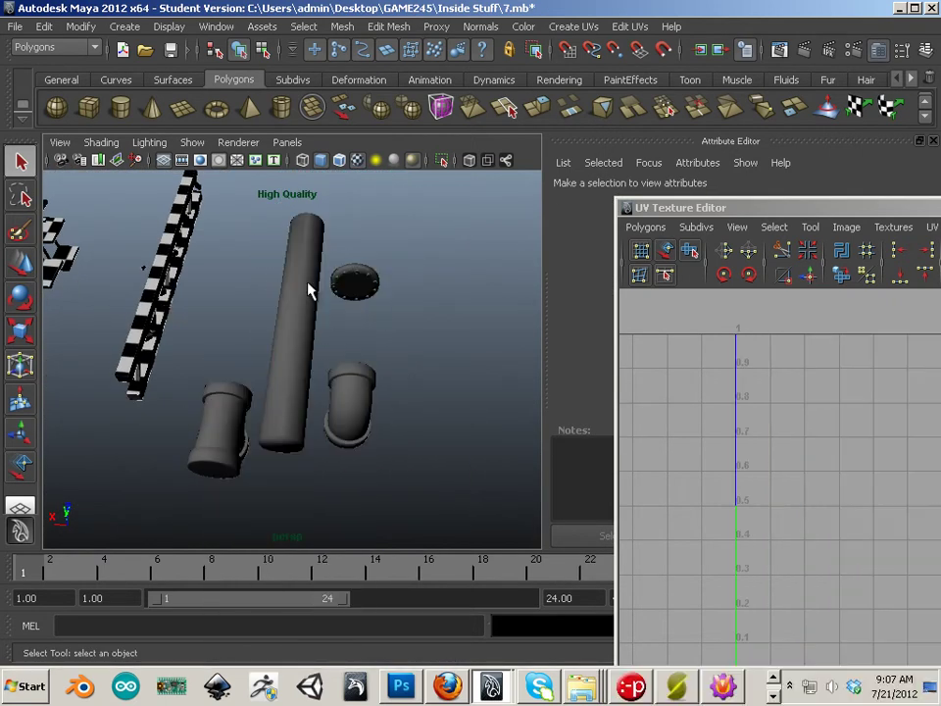
# - Apply automatic UV mapping to the tee-shaped pipe fitting and reposition the UV Texture Editor to show the whole layout
pyautogui.moveTo(231, 407); pyautogui.dragTo(219, 410, button='right')
pyautogui.click(218, 409)
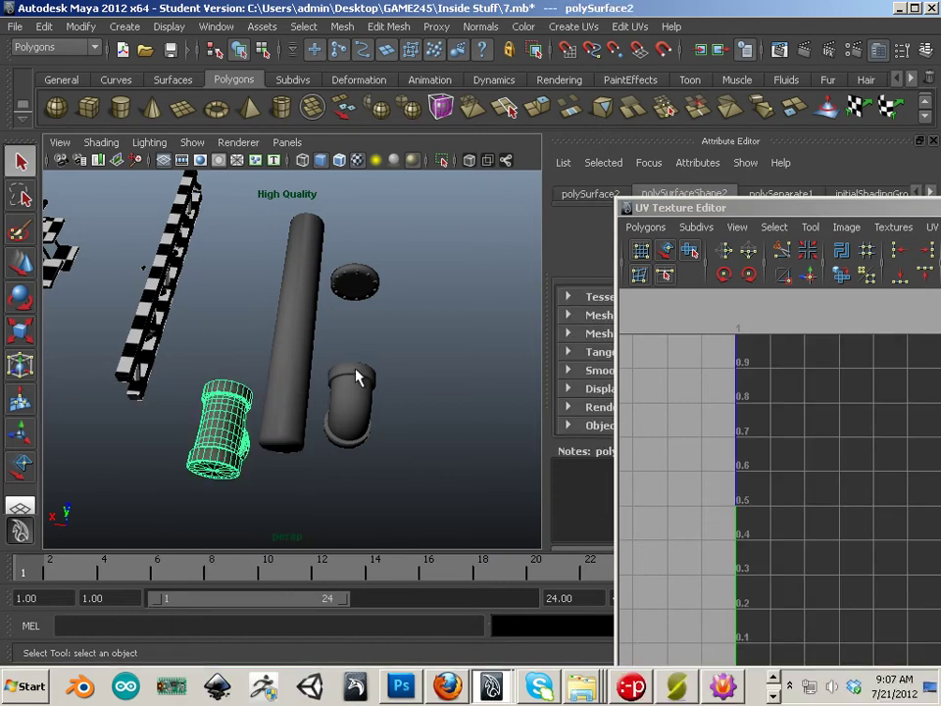
pyautogui.click(573, 26)
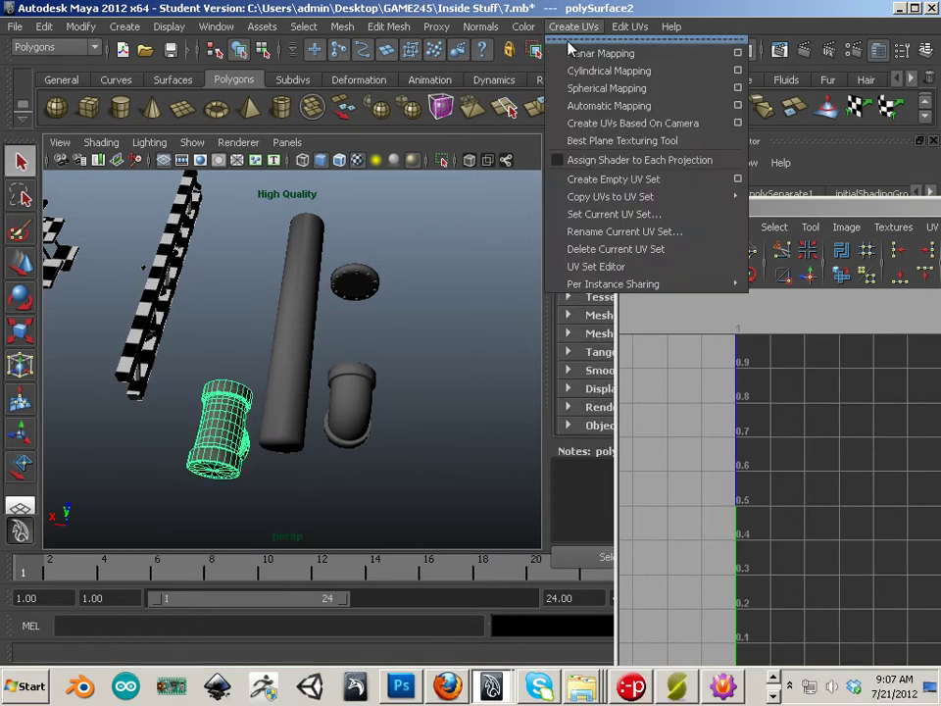
pyautogui.click(590, 105)
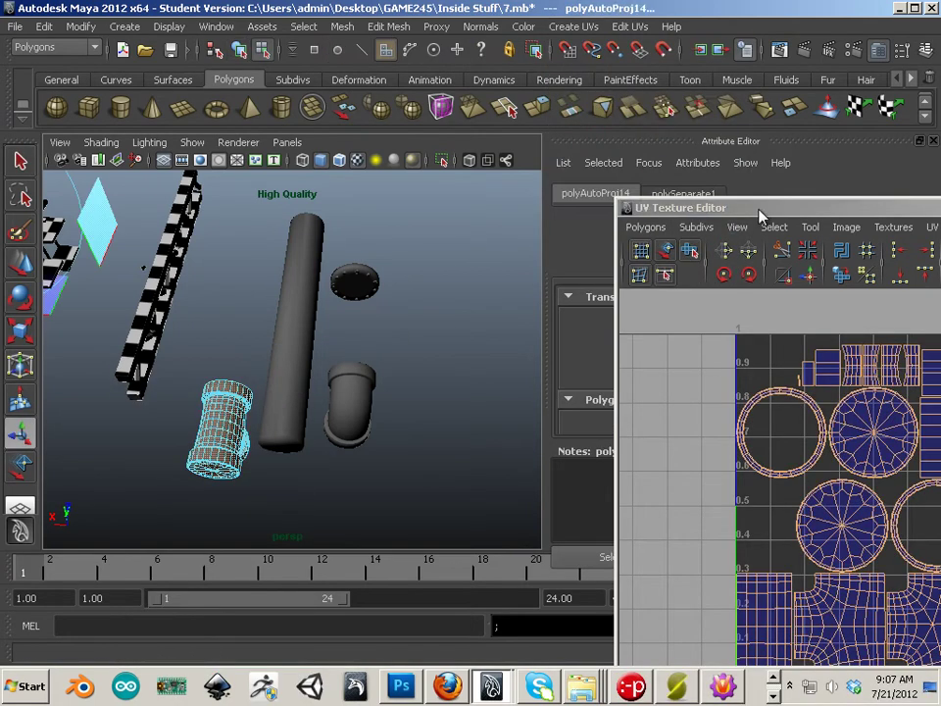
pyautogui.moveTo(761, 215); pyautogui.dragTo(467, 73)
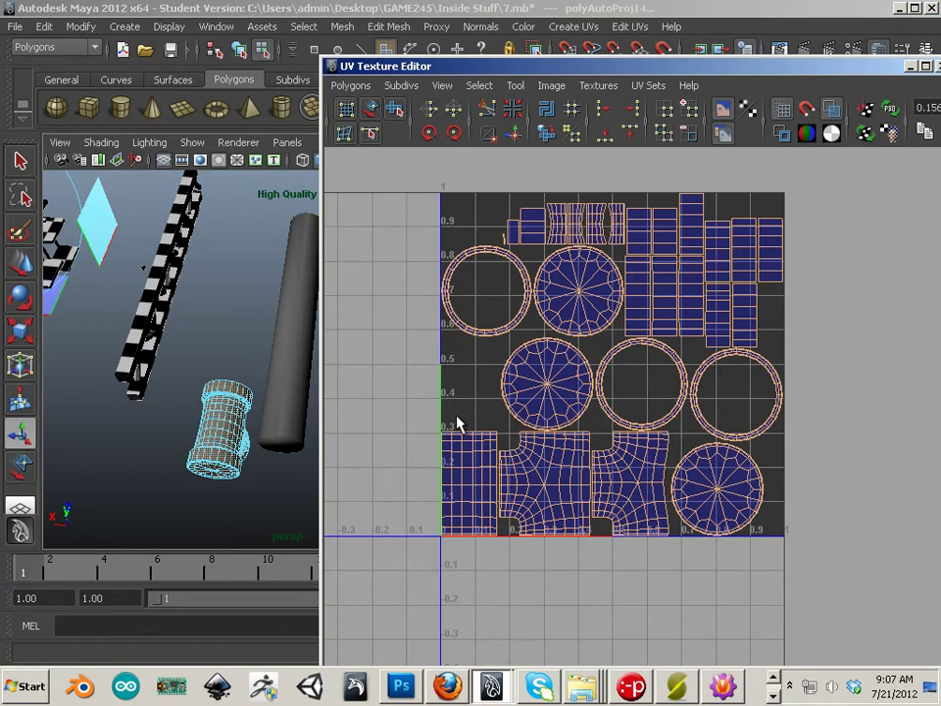
# - Join the first narrow rectangular collar shells end to end by moving and sewing their matching short edges
pyautogui.scroll(3, 540, 515)
pyautogui.scroll(-3, 551, 487)
pyautogui.moveTo(625, 310); pyautogui.dragTo(623, 269, button='right')
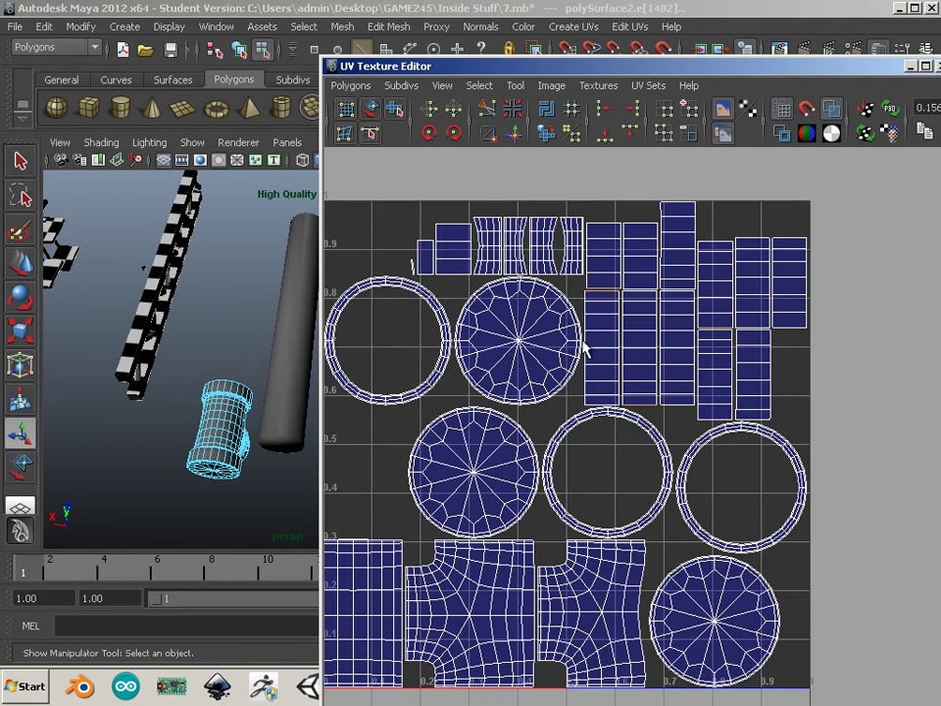
pyautogui.click(515, 139)
pyautogui.keyDown('alt'); pyautogui.moveTo(614, 236); pyautogui.dragTo(607, 258, button='middle'); pyautogui.keyUp('alt')
pyautogui.click(598, 230)
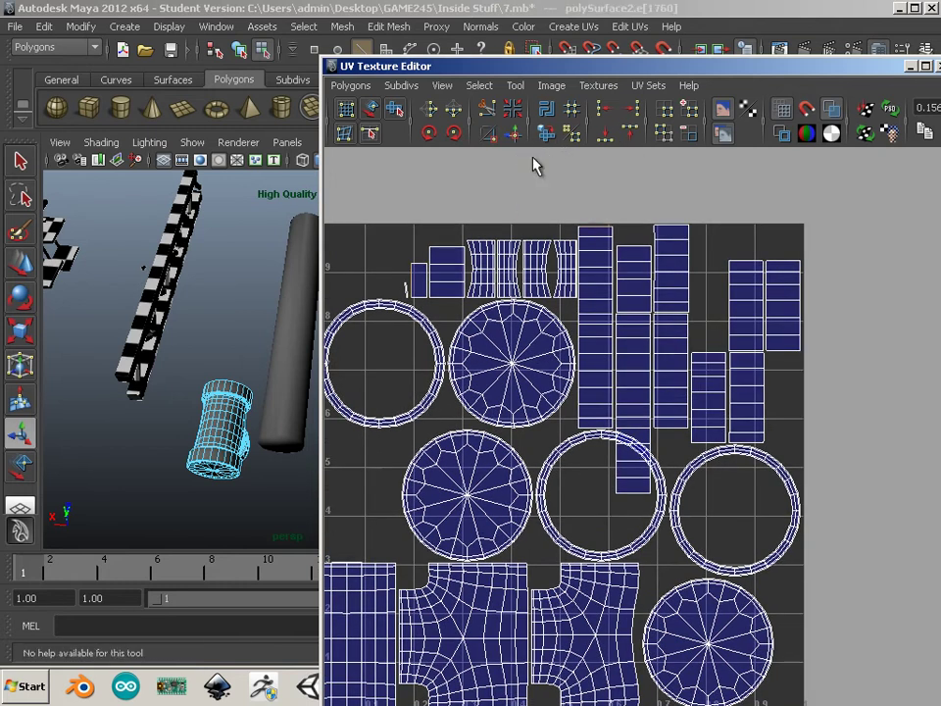
pyautogui.click(513, 136)
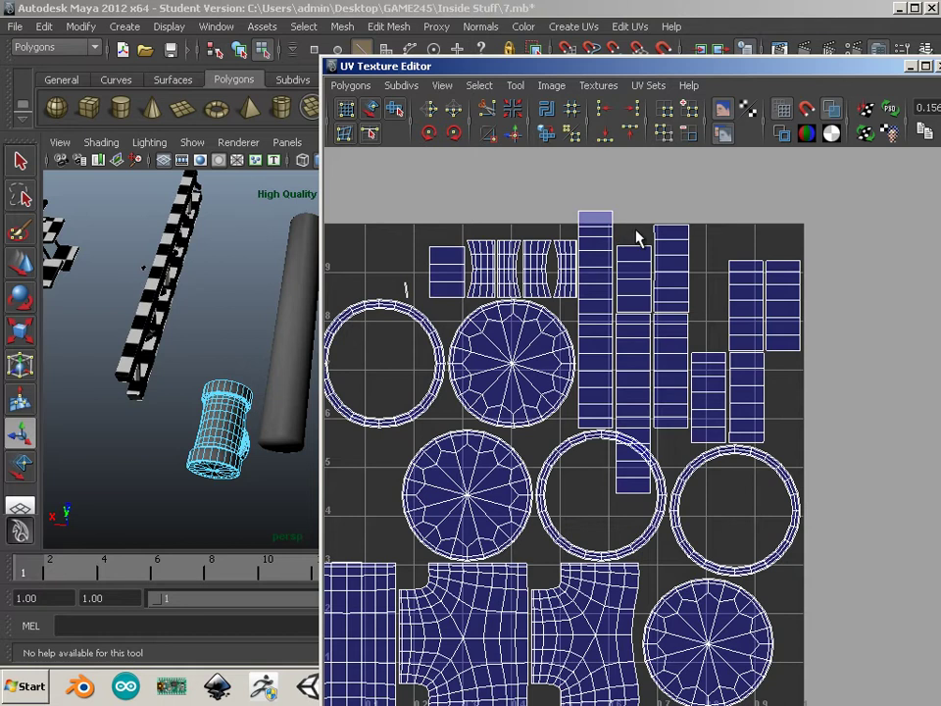
# - Move and sew the short end edges of more rectangular shells to build one long continuous collar strip
pyautogui.click(674, 226)
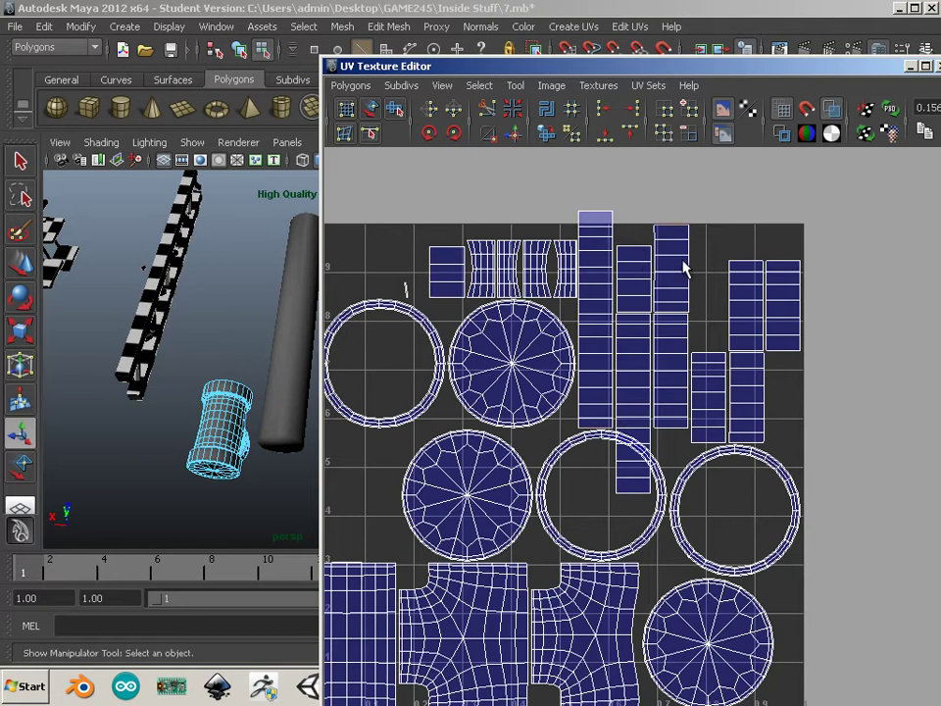
pyautogui.click(708, 360)
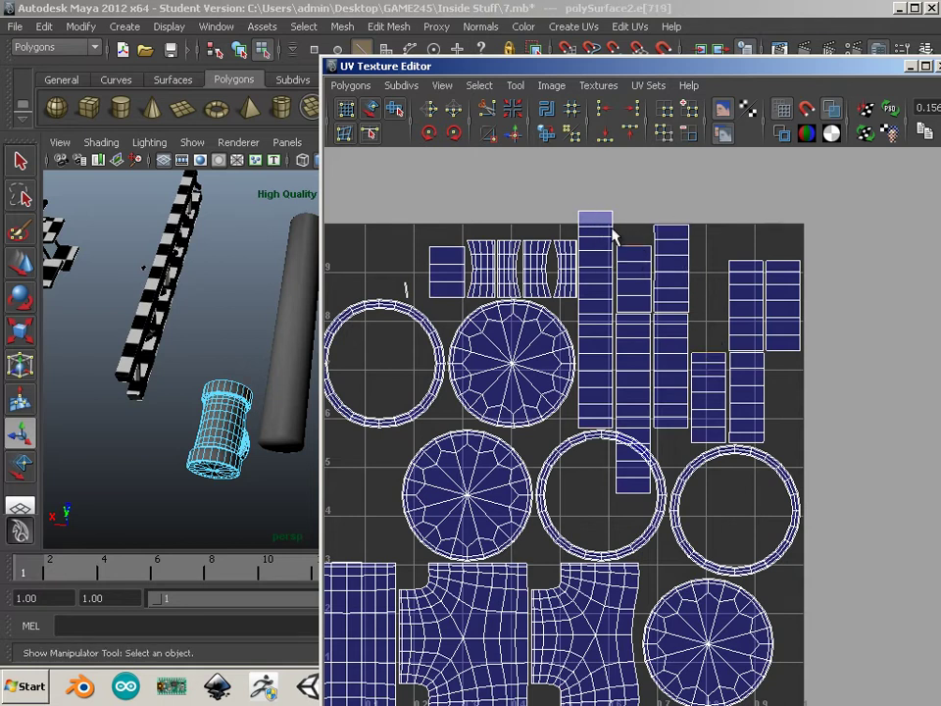
pyautogui.click(518, 137)
pyautogui.click(710, 297)
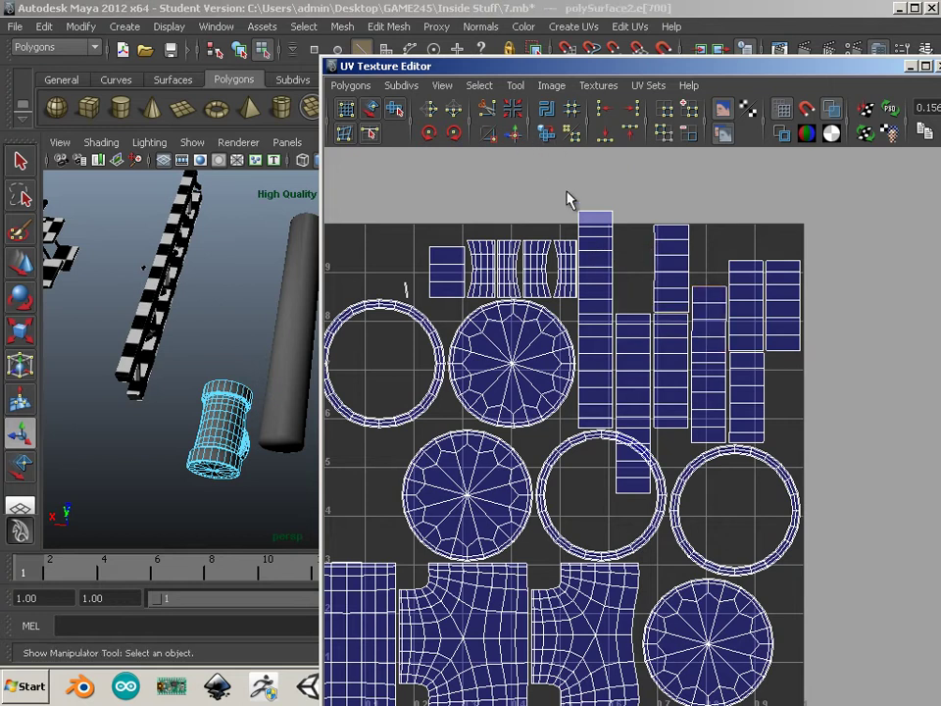
pyautogui.click(519, 139)
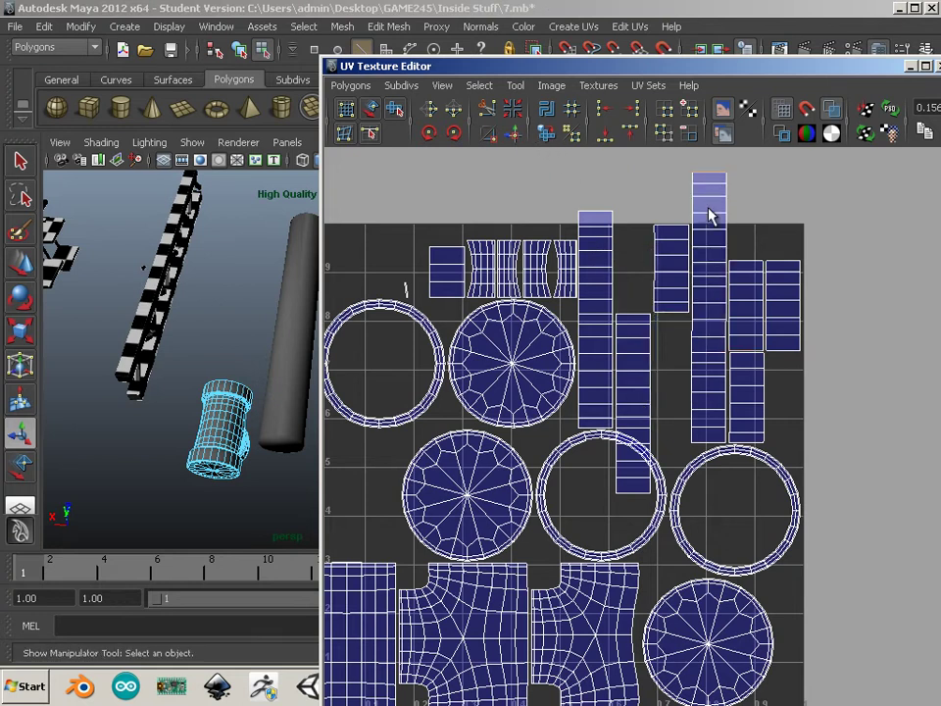
pyautogui.click(700, 216)
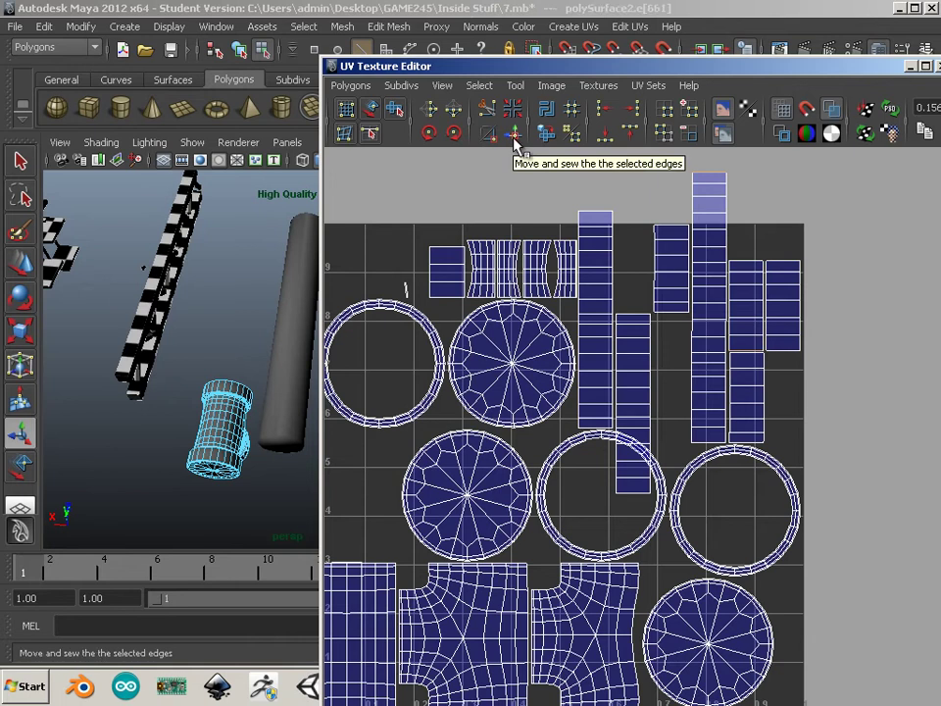
pyautogui.click(515, 139)
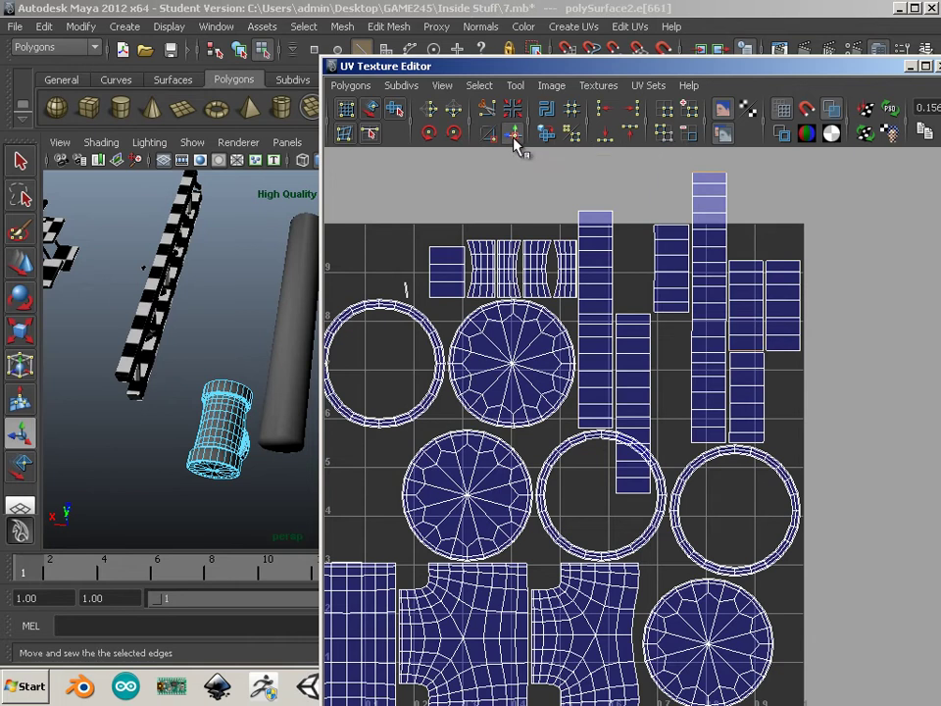
# - Move and sew the other rectangular shells into a second long strip and extend the shorter third strip
pyautogui.keyDown('alt'); pyautogui.moveTo(658, 205); pyautogui.dragTo(645, 254, button='middle'); pyautogui.keyUp('alt')
pyautogui.keyDown('alt'); pyautogui.moveTo(750, 331); pyautogui.dragTo(698, 331, button='right'); pyautogui.keyUp('alt')
pyautogui.keyDown('alt'); pyautogui.moveTo(726, 394); pyautogui.dragTo(699, 369, button='middle'); pyautogui.keyUp('alt')
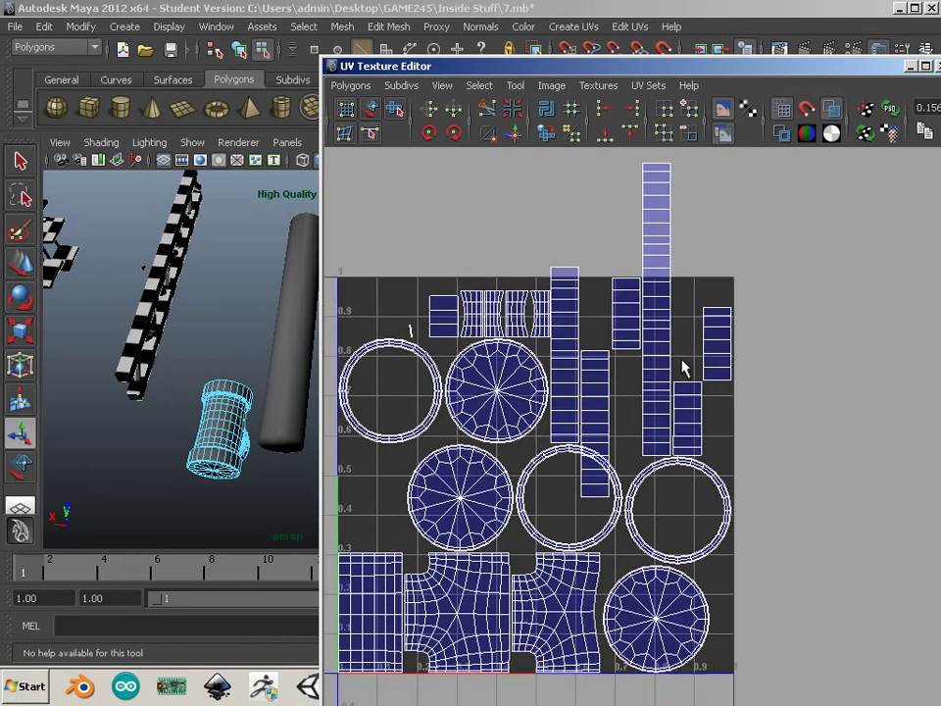
pyautogui.click(688, 382)
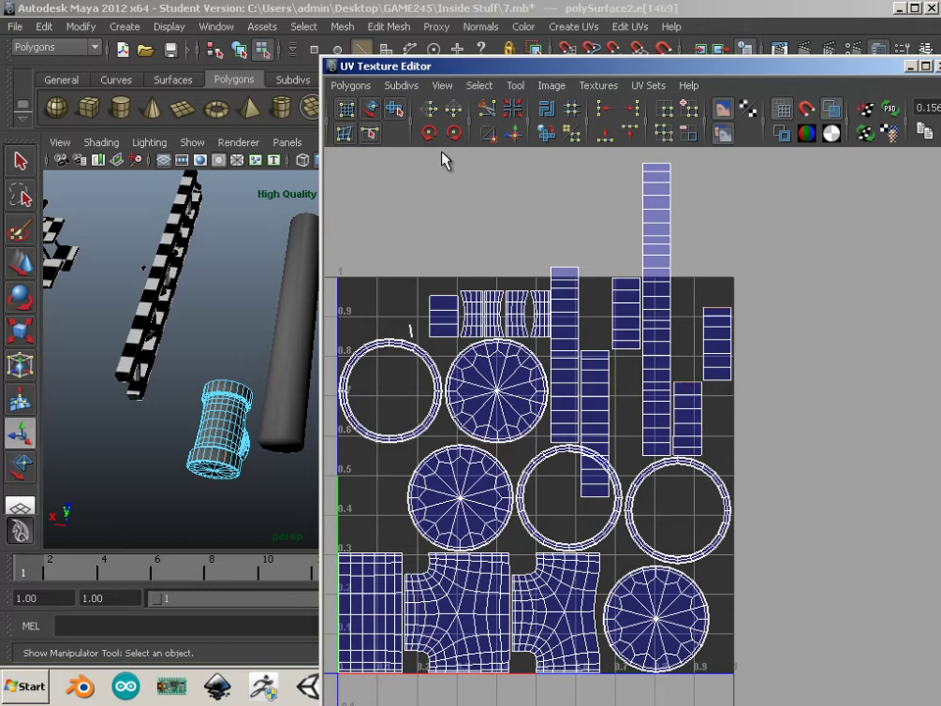
pyautogui.click(517, 143)
pyautogui.click(686, 311)
pyautogui.click(515, 145)
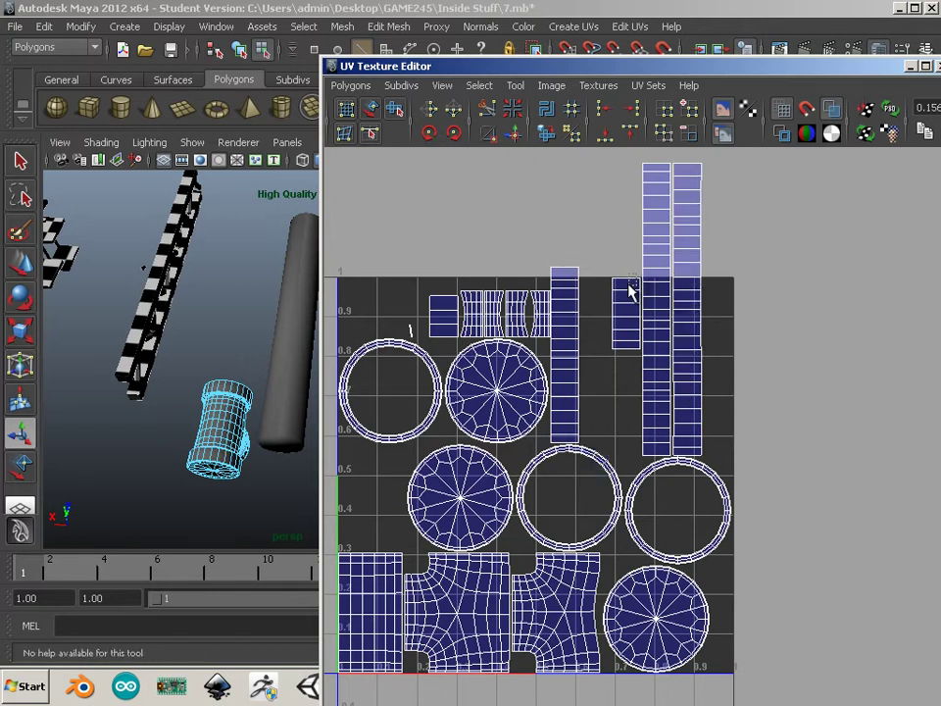
pyautogui.click(515, 143)
# - Select the whole third strip shell and move it beside the two long strips, clear of the ring shells
pyautogui.moveTo(574, 273); pyautogui.dragTo(608, 261, button='right')
pyautogui.click(578, 277)
pyautogui.press('w')
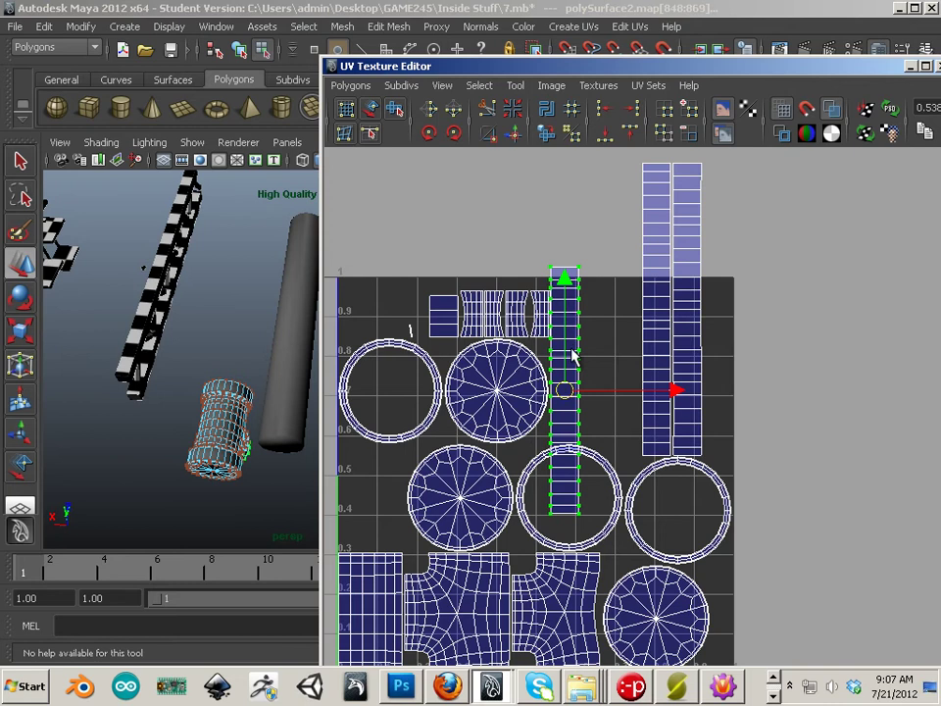
pyautogui.moveTo(574, 390); pyautogui.dragTo(724, 308)
# - Examine the fitting's collar on the model closely against the selected third strip shell
pyautogui.keyDown('alt'); pyautogui.moveTo(465, 322); pyautogui.dragTo(625, 276, button='middle'); pyautogui.keyUp('alt')
pyautogui.keyDown('alt'); pyautogui.moveTo(425, 298); pyautogui.dragTo(472, 299, button='right'); pyautogui.keyUp('alt')
pyautogui.keyDown('alt'); pyautogui.moveTo(236, 376); pyautogui.dragTo(290, 377, button='right'); pyautogui.keyUp('alt')
pyautogui.keyDown('alt'); pyautogui.moveTo(185, 374); pyautogui.dragTo(168, 328, button='middle'); pyautogui.keyUp('alt')
pyautogui.keyDown('alt'); pyautogui.moveTo(167, 328); pyautogui.dragTo(236, 361, button='right'); pyautogui.keyUp('alt')
pyautogui.keyDown('alt'); pyautogui.moveTo(236, 361); pyautogui.dragTo(238, 325, button='middle'); pyautogui.keyUp('alt')
pyautogui.keyDown('alt'); pyautogui.moveTo(238, 325); pyautogui.dragTo(263, 324, button='right'); pyautogui.keyUp('alt')
pyautogui.keyDown('alt'); pyautogui.moveTo(263, 325); pyautogui.dragTo(222, 316, button='middle'); pyautogui.keyUp('alt')
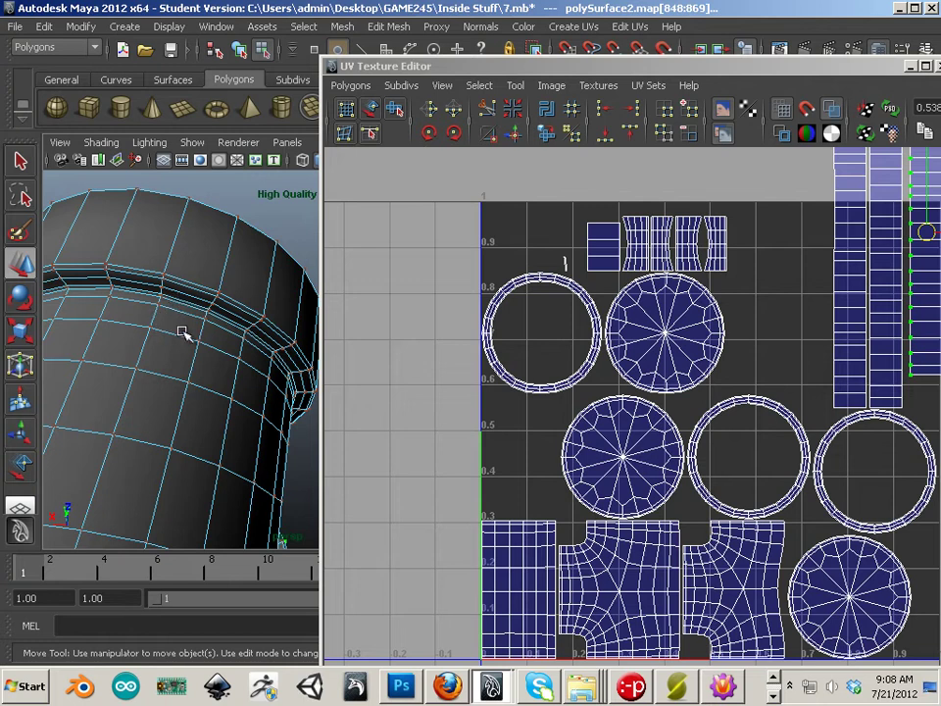
# - Move and sew the remaining small rectangular shell onto the upper end of the third strip
pyautogui.keyDown('alt'); pyautogui.moveTo(617, 288); pyautogui.dragTo(453, 337, button='middle'); pyautogui.keyUp('alt')
pyautogui.keyDown('alt'); pyautogui.moveTo(488, 332); pyautogui.dragTo(462, 322, button='right'); pyautogui.keyUp('alt')
pyautogui.moveTo(746, 306); pyautogui.dragTo(793, 298, button='right')
pyautogui.moveTo(756, 254); pyautogui.dragTo(753, 214, button='right')
pyautogui.click(747, 173)
pyautogui.click(741, 177)
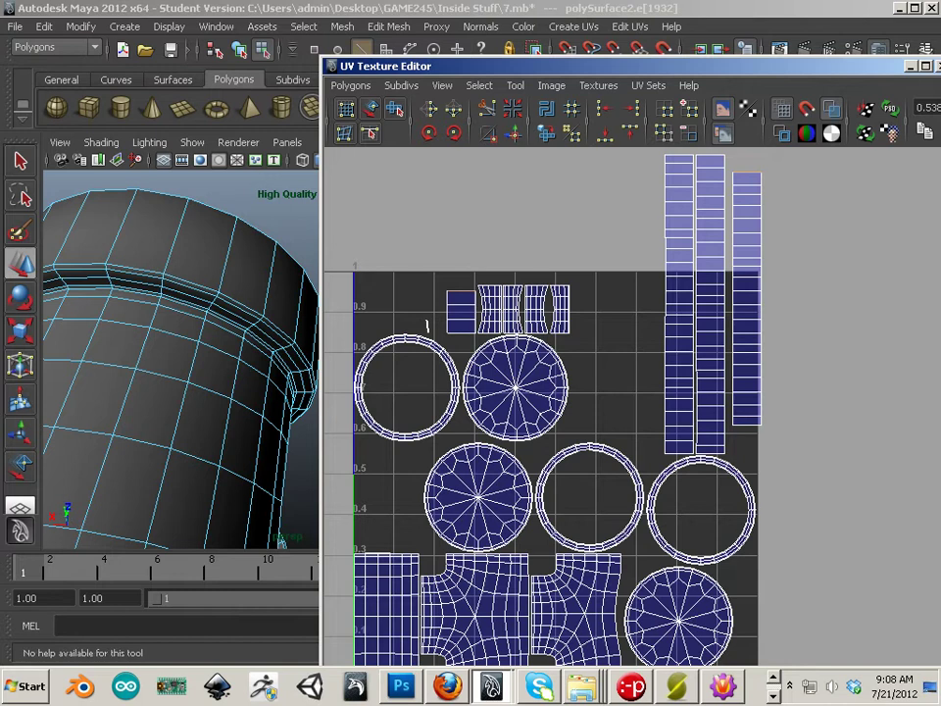
pyautogui.click(512, 136)
# - Select the rectangular body shell's left border edges and move and sew them to the adjacent T-shaped shell
pyautogui.keyDown('alt'); pyautogui.moveTo(537, 283); pyautogui.dragTo(591, 311, button='middle'); pyautogui.keyUp('alt')
pyautogui.keyDown('alt'); pyautogui.moveTo(590, 311); pyautogui.dragTo(553, 305, button='right'); pyautogui.keyUp('alt')
pyautogui.keyDown('alt'); pyautogui.moveTo(553, 305); pyautogui.dragTo(579, 223, button='middle'); pyautogui.keyUp('alt')
pyautogui.keyDown('alt'); pyautogui.moveTo(579, 222); pyautogui.dragTo(564, 348, button='right'); pyautogui.keyUp('alt')
pyautogui.keyDown('alt'); pyautogui.moveTo(552, 359); pyautogui.dragTo(628, 253, button='middle'); pyautogui.keyUp('alt')
pyautogui.keyDown('alt'); pyautogui.moveTo(628, 253); pyautogui.dragTo(603, 410, button='right'); pyautogui.keyUp('alt')
pyautogui.keyDown('alt'); pyautogui.moveTo(566, 394); pyautogui.dragTo(684, 352, button='middle'); pyautogui.keyUp('alt')
pyautogui.moveTo(551, 345); pyautogui.dragTo(524, 353, button='right')
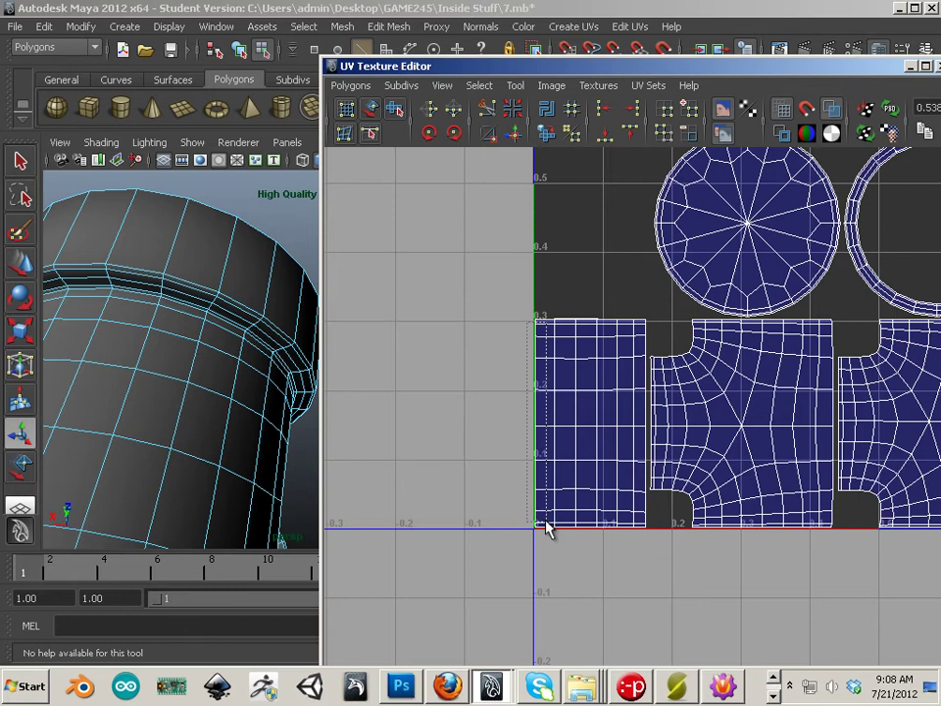
pyautogui.moveTo(545, 523); pyautogui.dragTo(552, 500)
pyautogui.keyDown('alt'); pyautogui.moveTo(860, 417); pyautogui.dragTo(801, 430, button='middle'); pyautogui.keyUp('alt')
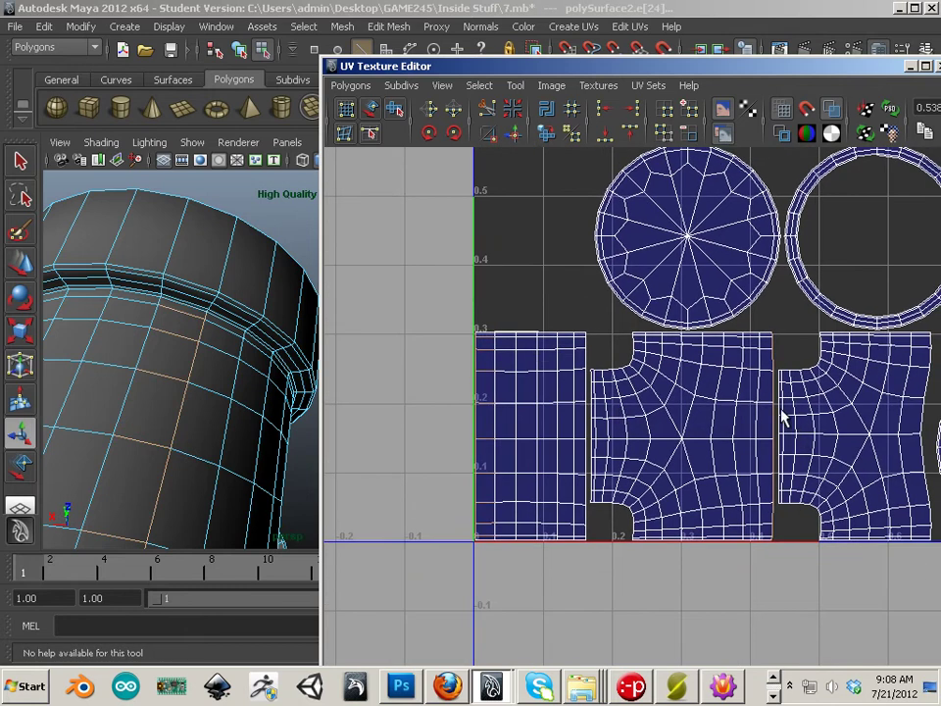
pyautogui.keyDown('alt'); pyautogui.moveTo(201, 366); pyautogui.dragTo(209, 315); pyautogui.keyUp('alt')
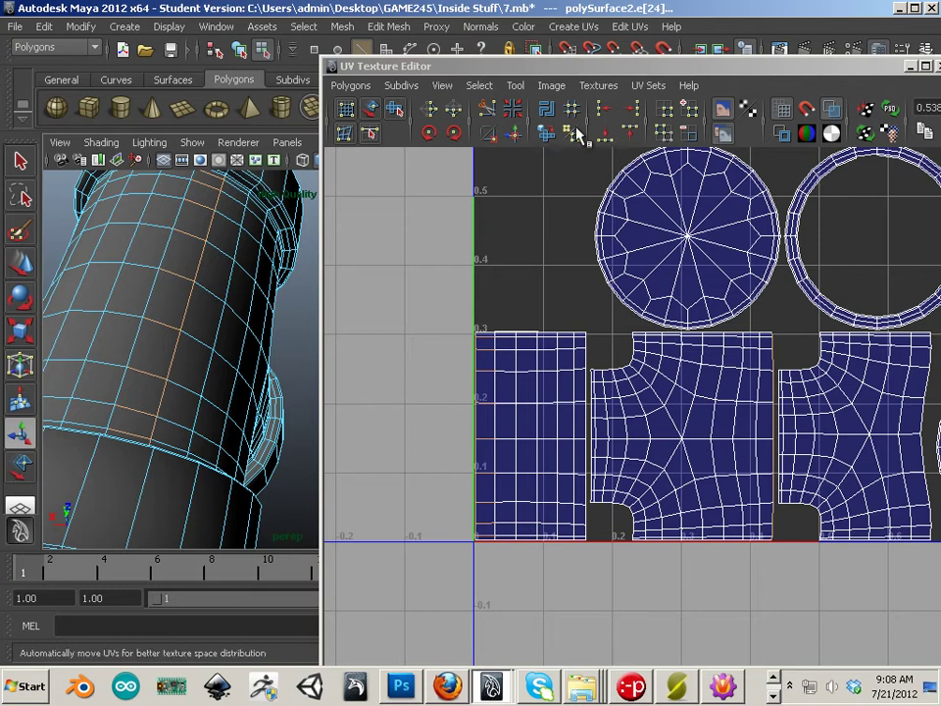
pyautogui.click(530, 136)
# - Select the merged body shell and move it left, away from the second T-shaped shell
pyautogui.moveTo(627, 394); pyautogui.dragTo(686, 394, button='right')
pyautogui.moveTo(653, 390); pyautogui.dragTo(592, 422)
pyautogui.keyDown('ctrl'); pyautogui.moveTo(608, 414); pyautogui.dragTo(658, 395, button='right'); pyautogui.keyUp('ctrl')
pyautogui.press('w')
pyautogui.moveTo(846, 437); pyautogui.dragTo(590, 431)
# - Move and sew the merged body shell's right border edges to the second T-shaped shell
pyautogui.moveTo(589, 420); pyautogui.dragTo(607, 426, button='right')
pyautogui.click(614, 517)
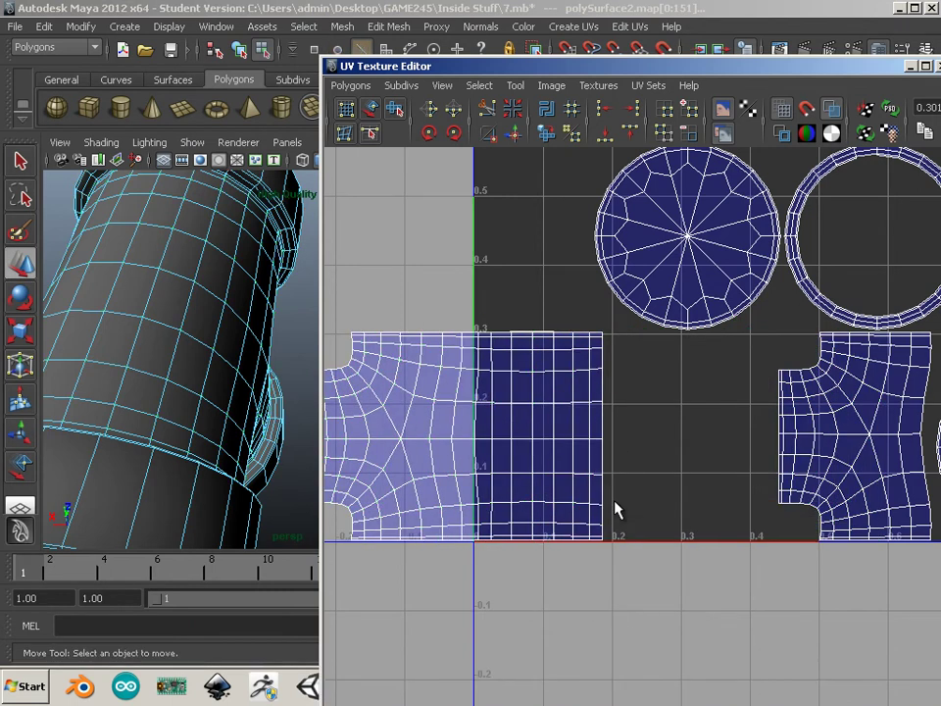
pyautogui.moveTo(610, 539); pyautogui.dragTo(596, 333)
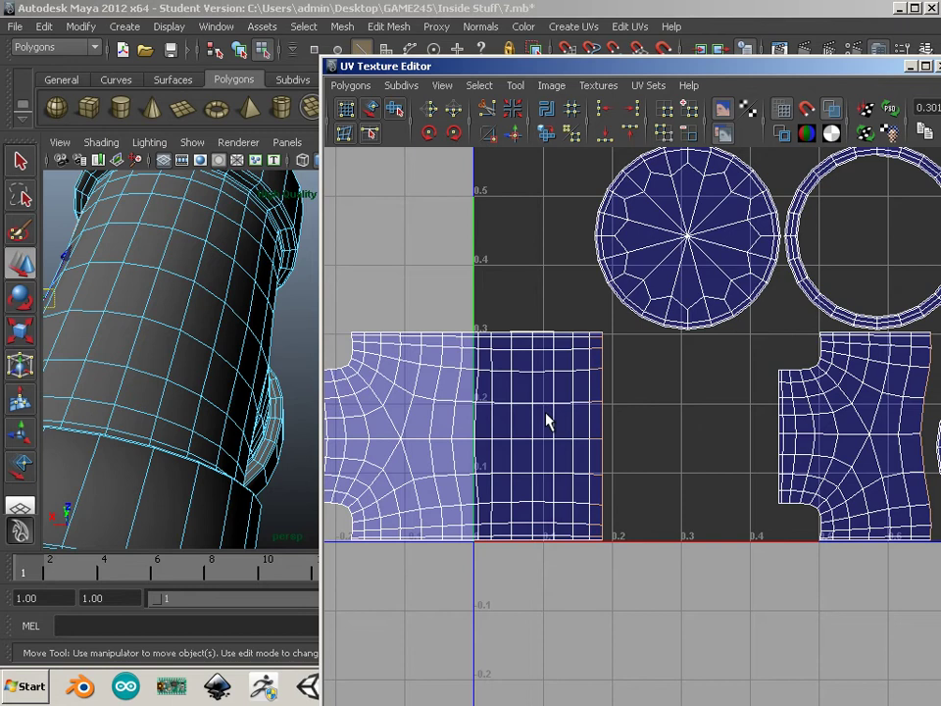
pyautogui.click(515, 134)
# - Select the inner edge loop of the ring shell near the layout's left side and check which shell border matches it
pyautogui.keyDown('alt'); pyautogui.moveTo(631, 372); pyautogui.dragTo(497, 371, button='right'); pyautogui.keyUp('alt')
pyautogui.keyDown('alt'); pyautogui.moveTo(496, 371); pyautogui.dragTo(552, 424, button='middle'); pyautogui.keyUp('alt')
pyautogui.keyDown('alt'); pyautogui.moveTo(558, 332); pyautogui.dragTo(559, 441, button='middle'); pyautogui.keyUp('alt')
pyautogui.keyDown('alt'); pyautogui.moveTo(503, 392); pyautogui.dragTo(703, 440, button='right'); pyautogui.keyUp('alt')
pyautogui.keyDown('alt'); pyautogui.moveTo(508, 322); pyautogui.dragTo(542, 381, button='middle'); pyautogui.keyUp('alt')
pyautogui.keyDown('alt'); pyautogui.moveTo(500, 346); pyautogui.dragTo(644, 388, button='right'); pyautogui.keyUp('alt')
pyautogui.moveTo(523, 320); pyautogui.dragTo(547, 285, button='right')
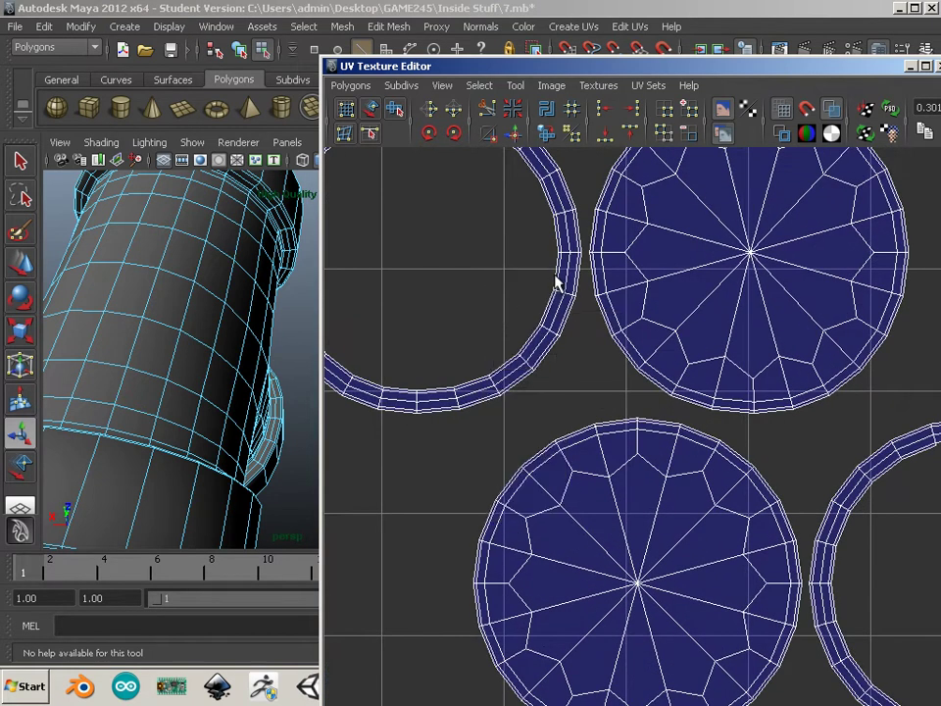
pyautogui.click(550, 279)
pyautogui.keyDown('ctrl'); pyautogui.moveTo(552, 279); pyautogui.dragTo(586, 294, button='right'); pyautogui.keyUp('ctrl')
pyautogui.keyDown('alt'); pyautogui.moveTo(718, 339); pyautogui.dragTo(376, 272, button='right'); pyautogui.keyUp('alt')
pyautogui.keyDown('alt'); pyautogui.moveTo(550, 338); pyautogui.dragTo(520, 196, button='middle'); pyautogui.keyUp('alt')
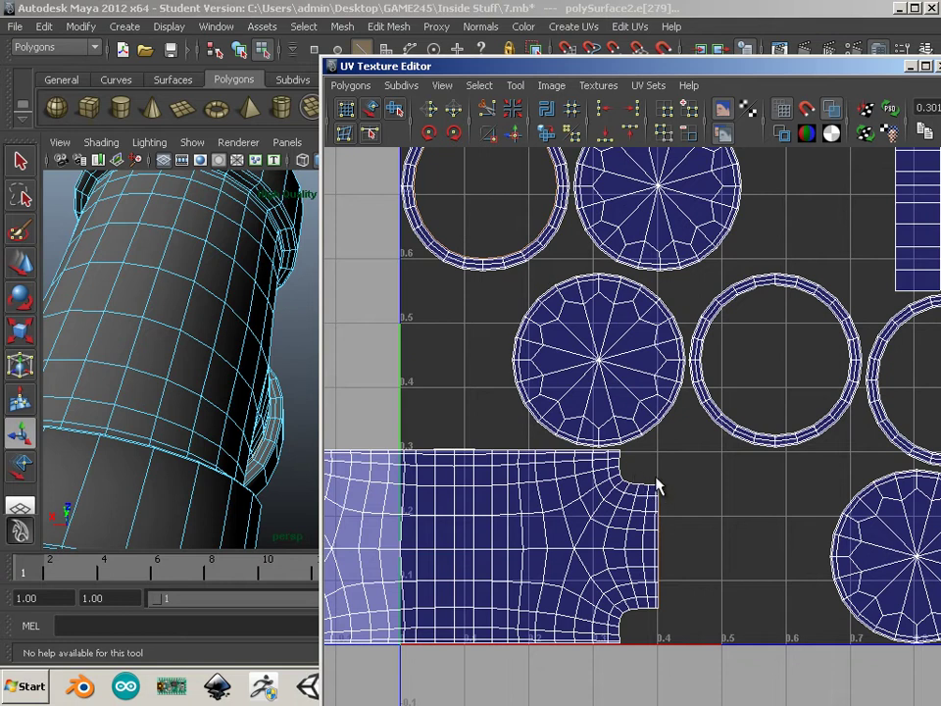
# - Select the outer edge loop of the disc shell above the body shell and check which strip border matches it
pyautogui.keyDown('alt'); pyautogui.moveTo(646, 480); pyautogui.dragTo(627, 568, button='middle'); pyautogui.keyUp('alt')
pyautogui.keyDown('alt'); pyautogui.moveTo(626, 568); pyautogui.dragTo(824, 606, button='right'); pyautogui.keyUp('alt')
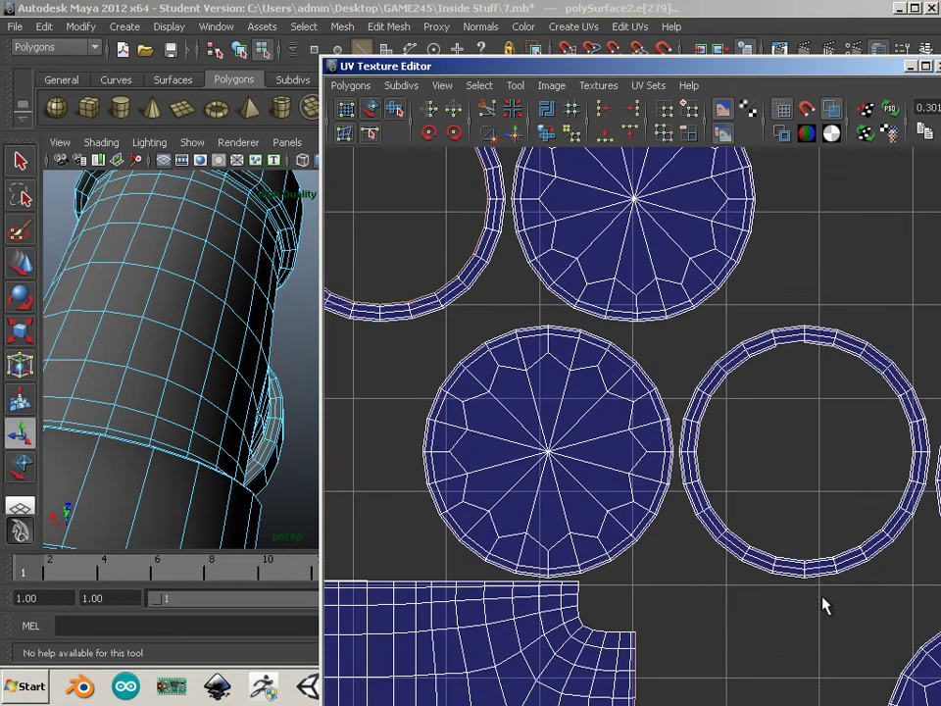
pyautogui.click(663, 503)
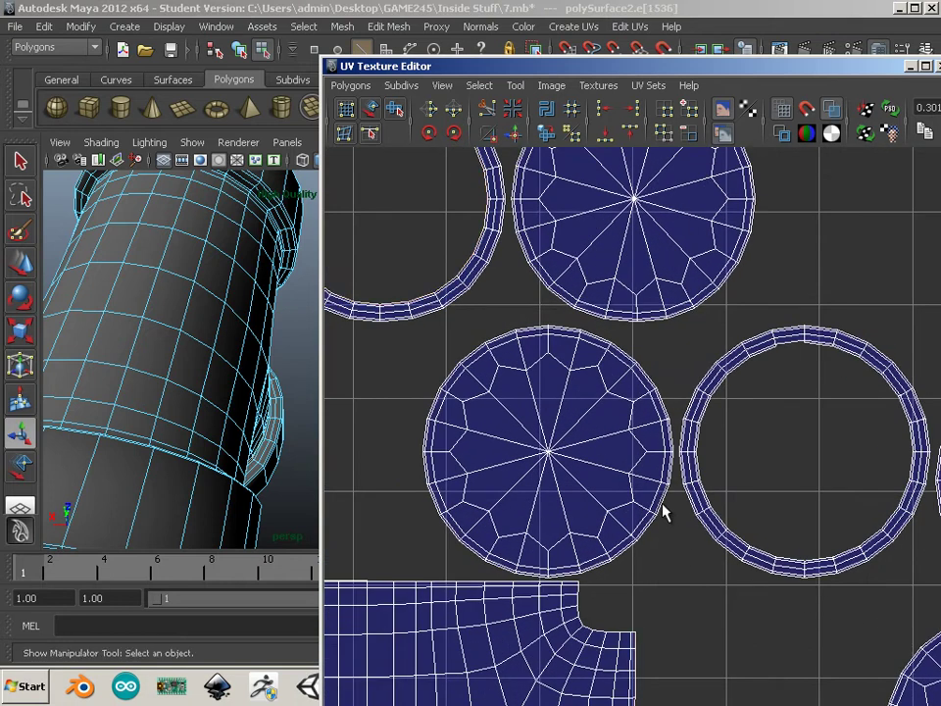
pyautogui.keyDown('ctrl'); pyautogui.moveTo(664, 511); pyautogui.dragTo(709, 530, button='right'); pyautogui.keyUp('ctrl')
pyautogui.moveTo(604, 514); pyautogui.dragTo(478, 484, button='right')
pyautogui.keyDown('alt'); pyautogui.moveTo(502, 481); pyautogui.dragTo(423, 460, button='right'); pyautogui.keyUp('alt')
pyautogui.moveTo(583, 483)
pyautogui.keyDown('alt'); pyautogui.mouseDown(button='middle')
pyautogui.moveTo(515, 388)
pyautogui.moveTo(556, 363)
pyautogui.moveTo(582, 281)
pyautogui.moveTo(414, 467)
pyautogui.mouseUp(button='middle'); pyautogui.keyUp('alt')
pyautogui.keyDown('alt'); pyautogui.moveTo(622, 371); pyautogui.dragTo(563, 353, button='right'); pyautogui.keyUp('alt')
pyautogui.keyDown('alt'); pyautogui.moveTo(562, 353); pyautogui.dragTo(553, 468, button='middle'); pyautogui.keyUp('alt')
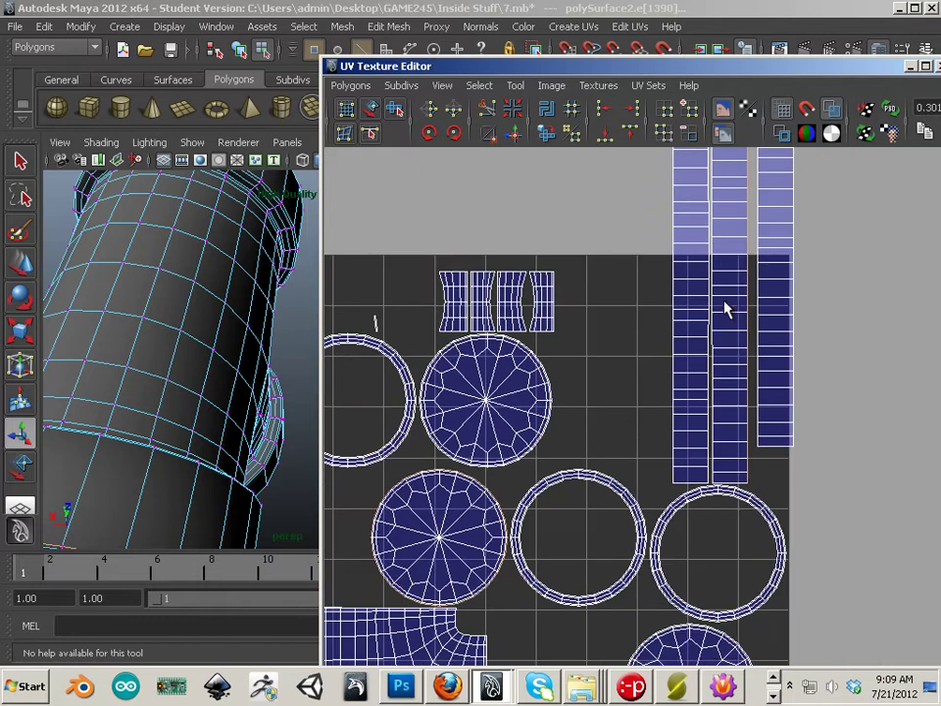
# - Select the straight border between the first two small curved shells and check which other shell borders match it
pyautogui.keyDown('alt'); pyautogui.moveTo(533, 274); pyautogui.dragTo(597, 370, button='middle'); pyautogui.keyUp('alt')
pyautogui.keyDown('alt'); pyautogui.moveTo(557, 356); pyautogui.dragTo(744, 440, button='right'); pyautogui.keyUp('alt')
pyautogui.keyDown('alt'); pyautogui.moveTo(390, 307); pyautogui.dragTo(464, 333, button='middle'); pyautogui.keyUp('alt')
pyautogui.keyDown('alt'); pyautogui.moveTo(464, 332); pyautogui.dragTo(469, 300, button='right'); pyautogui.keyUp('alt')
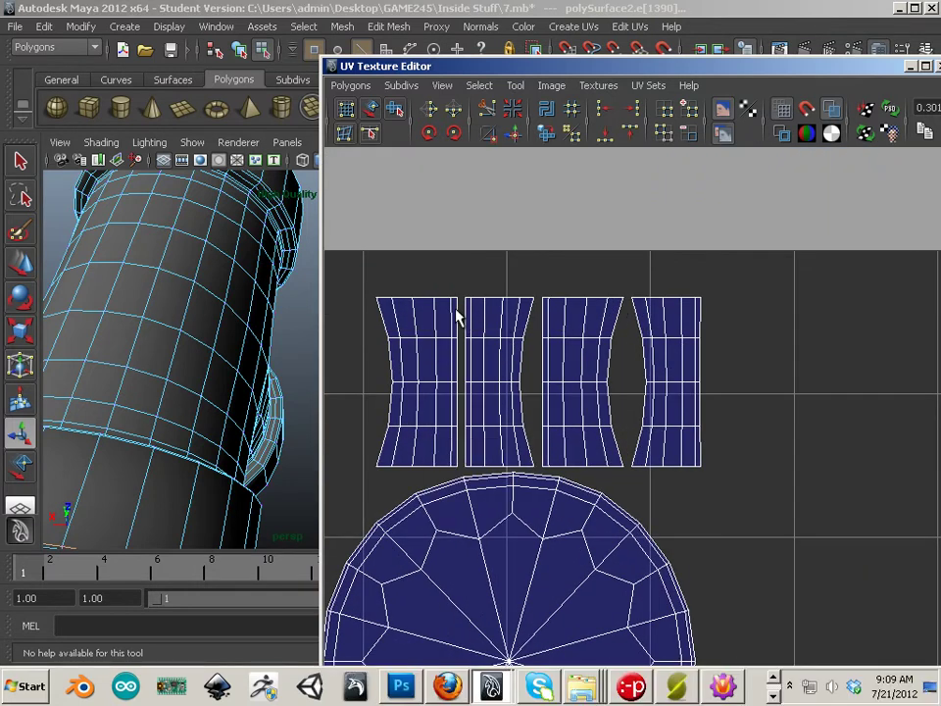
pyautogui.moveTo(471, 385); pyautogui.dragTo(469, 457)
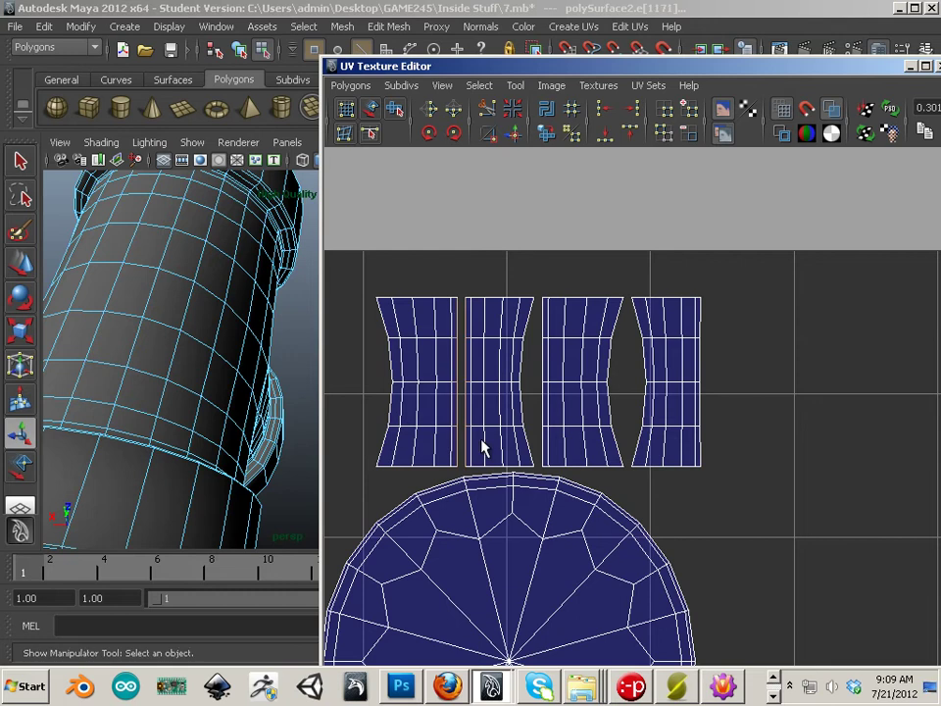
pyautogui.keyDown('alt'); pyautogui.moveTo(593, 505); pyautogui.dragTo(412, 435, button='right'); pyautogui.keyUp('alt')
pyautogui.keyDown('alt'); pyautogui.moveTo(593, 500); pyautogui.dragTo(509, 269, button='middle'); pyautogui.keyUp('alt')
pyautogui.keyDown('alt'); pyautogui.moveTo(598, 339); pyautogui.dragTo(490, 298, button='right'); pyautogui.keyUp('alt')
pyautogui.keyDown('alt'); pyautogui.moveTo(519, 305); pyautogui.dragTo(576, 189, button='middle'); pyautogui.keyUp('alt')
pyautogui.keyDown('alt'); pyautogui.moveTo(627, 339); pyautogui.dragTo(538, 328, button='right'); pyautogui.keyUp('alt')
pyautogui.keyDown('alt'); pyautogui.moveTo(537, 321); pyautogui.dragTo(538, 408, button='middle'); pyautogui.keyUp('alt')
pyautogui.keyDown('alt'); pyautogui.moveTo(565, 417); pyautogui.dragTo(652, 402, button='right'); pyautogui.keyUp('alt')
pyautogui.keyDown('alt'); pyautogui.moveTo(624, 315); pyautogui.dragTo(619, 333, button='middle'); pyautogui.keyUp('alt')
pyautogui.keyDown('alt'); pyautogui.moveTo(620, 332); pyautogui.dragTo(859, 471, button='right'); pyautogui.keyUp('alt')
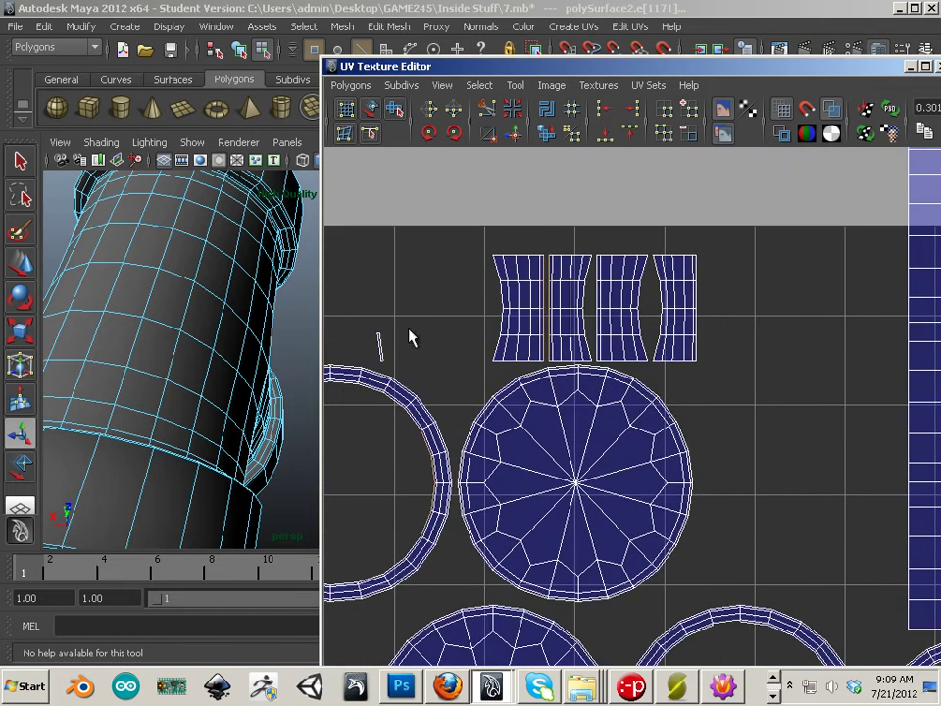
# - Select the edge of the tiny sliver shell above the ring and try moving and sewing it to its matching border
pyautogui.keyDown('alt'); pyautogui.moveTo(364, 361); pyautogui.dragTo(309, 232, button='right'); pyautogui.keyUp('alt')
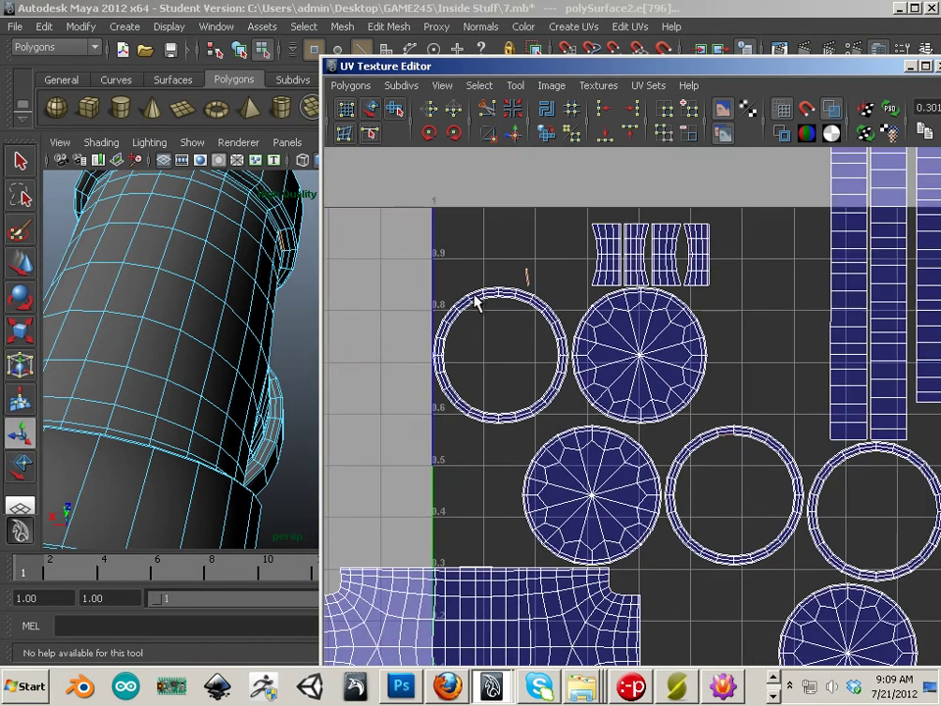
pyautogui.keyDown('alt'); pyautogui.moveTo(496, 306); pyautogui.dragTo(849, 469, button='right'); pyautogui.keyUp('alt')
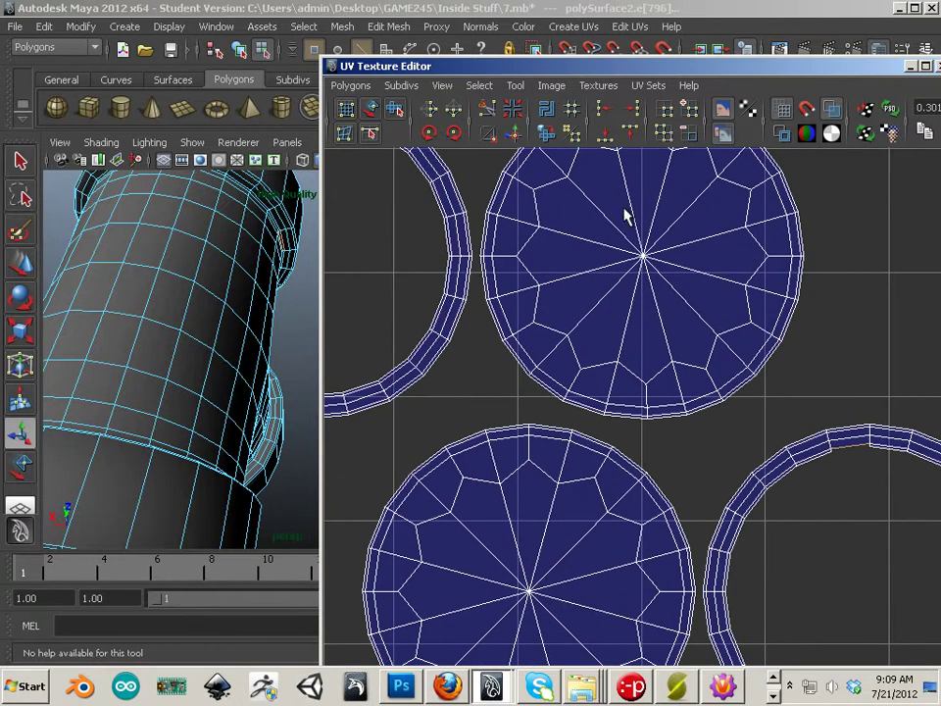
pyautogui.click(514, 136)
pyautogui.keyDown('alt'); pyautogui.moveTo(583, 303); pyautogui.dragTo(536, 321, button='middle'); pyautogui.keyUp('alt')
pyautogui.keyDown('alt'); pyautogui.moveTo(536, 321); pyautogui.dragTo(449, 301, button='right'); pyautogui.keyUp('alt')
pyautogui.keyDown('alt'); pyautogui.moveTo(449, 301); pyautogui.dragTo(625, 409, button='middle'); pyautogui.keyUp('alt')
pyautogui.keyDown('alt'); pyautogui.moveTo(625, 409); pyautogui.dragTo(532, 372, button='right'); pyautogui.keyUp('alt')
pyautogui.hotkey('ctrl', 'z')
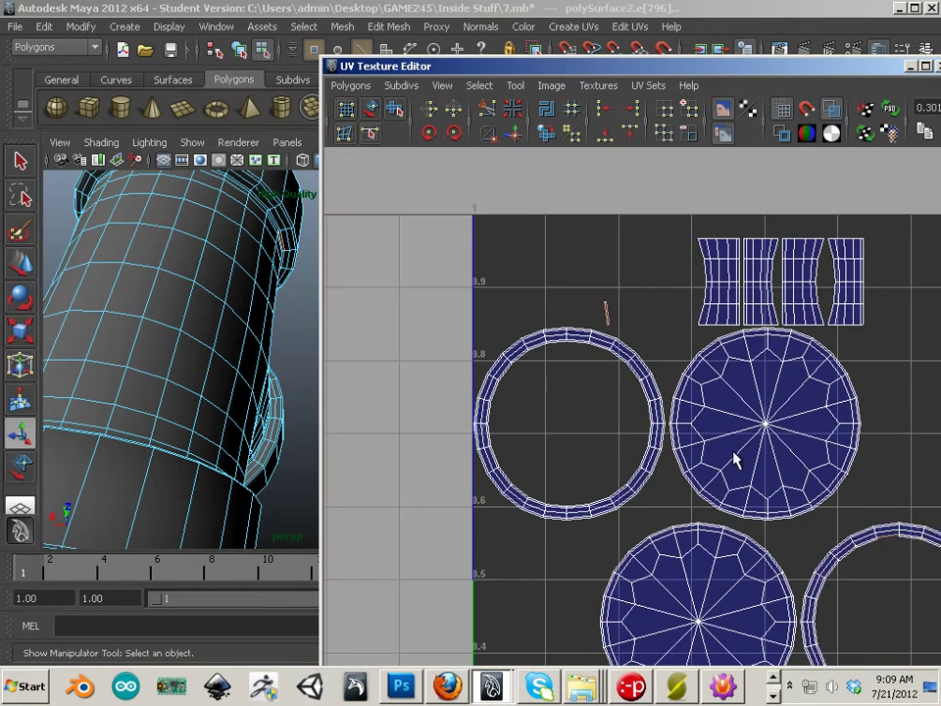
# - Move and sew the sliver shell onto the inner border of the ring shell beside the lower disc
pyautogui.keyDown('alt'); pyautogui.moveTo(765, 466); pyautogui.dragTo(542, 343, button='middle'); pyautogui.keyUp('alt')
pyautogui.keyDown('alt'); pyautogui.moveTo(543, 343); pyautogui.dragTo(707, 390, button='right'); pyautogui.keyUp('alt')
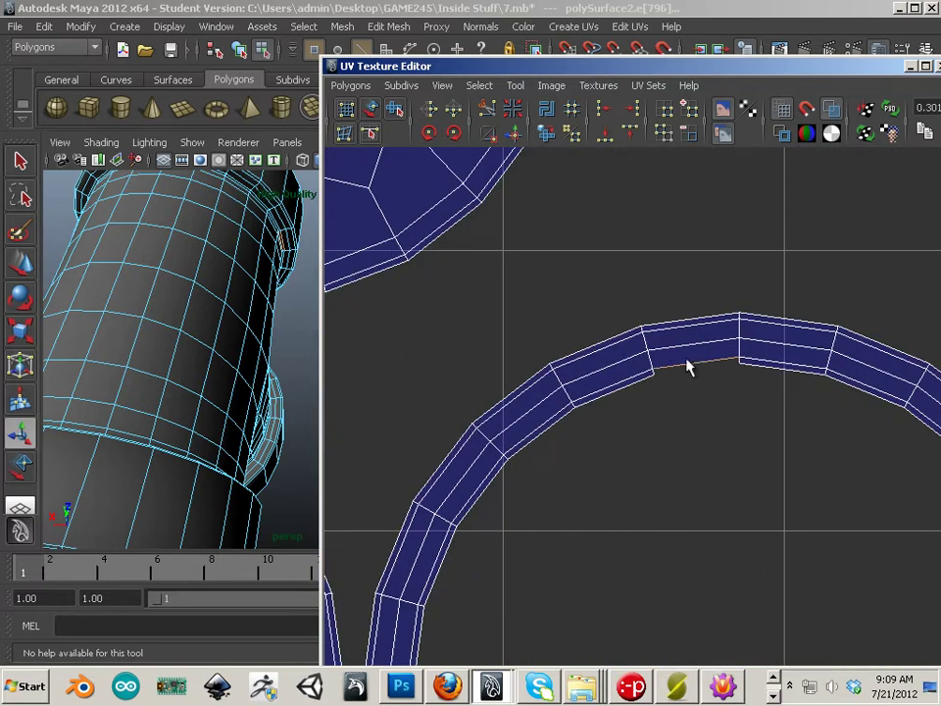
pyautogui.click(516, 139)
pyautogui.scroll(1, 705, 383)
pyautogui.keyDown('alt'); pyautogui.moveTo(707, 386); pyautogui.dragTo(408, 329, button='right'); pyautogui.keyUp('alt')
pyautogui.keyDown('alt'); pyautogui.moveTo(625, 390); pyautogui.dragTo(544, 365, button='middle'); pyautogui.keyUp('alt')
pyautogui.keyDown('alt'); pyautogui.moveTo(576, 380); pyautogui.dragTo(447, 344, button='right'); pyautogui.keyUp('alt')
pyautogui.keyDown('alt'); pyautogui.moveTo(625, 410); pyautogui.dragTo(489, 378, button='right'); pyautogui.keyUp('alt')
pyautogui.keyDown('alt'); pyautogui.moveTo(490, 377); pyautogui.dragTo(476, 337, button='middle'); pyautogui.keyUp('alt')
pyautogui.keyDown('alt'); pyautogui.moveTo(551, 354); pyautogui.dragTo(480, 334, button='right'); pyautogui.keyUp('alt')
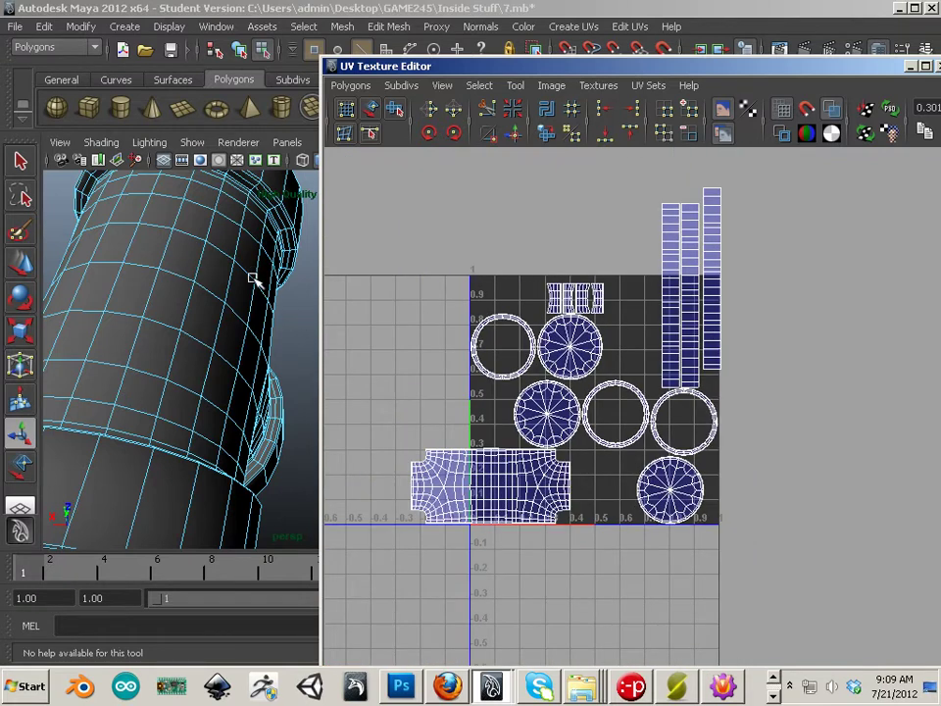
# - Assign the checker material to the tee fitting and examine the pattern from several sides
pyautogui.moveTo(498, 356); pyautogui.dragTo(613, 404, button='right')
pyautogui.moveTo(940, 392); pyautogui.dragTo(222, 270, button='middle')
pyautogui.keyDown('alt'); pyautogui.moveTo(302, 346); pyautogui.dragTo(182, 311, button='right'); pyautogui.keyUp('alt')
pyautogui.keyDown('alt'); pyautogui.moveTo(182, 359); pyautogui.dragTo(187, 306); pyautogui.keyUp('alt')
pyautogui.keyDown('alt'); pyautogui.moveTo(177, 318); pyautogui.dragTo(256, 349, button='right'); pyautogui.keyUp('alt')
pyautogui.keyDown('alt'); pyautogui.moveTo(198, 319); pyautogui.dragTo(278, 343); pyautogui.keyUp('alt')
pyautogui.keyDown('alt'); pyautogui.moveTo(265, 334); pyautogui.dragTo(292, 335, button='right'); pyautogui.keyUp('alt')
pyautogui.keyDown('alt'); pyautogui.moveTo(284, 331); pyautogui.dragTo(237, 335, button='middle'); pyautogui.keyUp('alt')
pyautogui.keyDown('alt'); pyautogui.moveTo(238, 335); pyautogui.dragTo(204, 278); pyautogui.keyUp('alt')
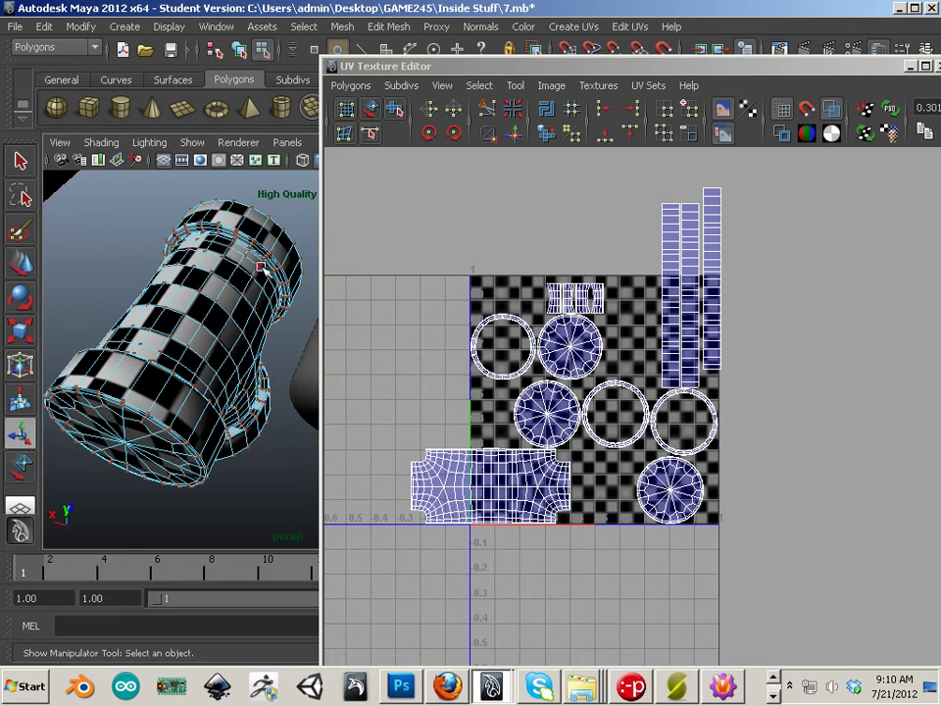
pyautogui.keyDown('alt'); pyautogui.moveTo(137, 369); pyautogui.dragTo(120, 357); pyautogui.keyUp('alt')
pyautogui.keyDown('alt'); pyautogui.moveTo(120, 357); pyautogui.dragTo(85, 389, button='middle'); pyautogui.keyUp('alt')
pyautogui.keyDown('alt'); pyautogui.moveTo(84, 388); pyautogui.dragTo(134, 368); pyautogui.keyUp('alt')
pyautogui.keyDown('alt'); pyautogui.moveTo(134, 369); pyautogui.dragTo(129, 370, button='right'); pyautogui.keyUp('alt')
pyautogui.keyDown('alt'); pyautogui.moveTo(128, 370); pyautogui.dragTo(107, 353); pyautogui.keyUp('alt')
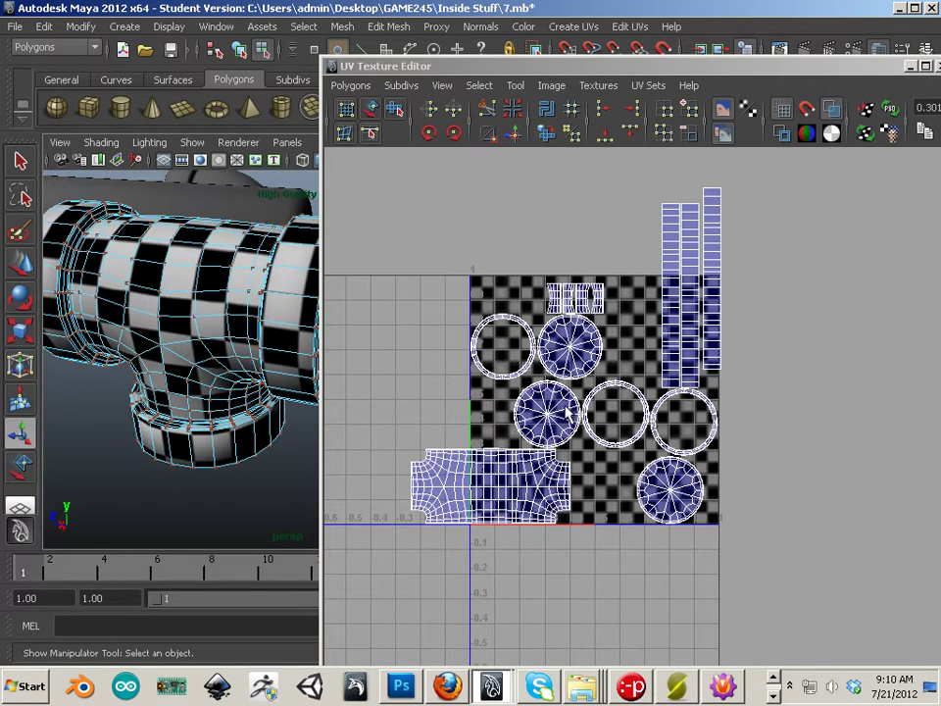
# - Select all UVs of the fitting and lay the shells out with the Layout command
pyautogui.moveTo(571, 399); pyautogui.dragTo(641, 397, button='right')
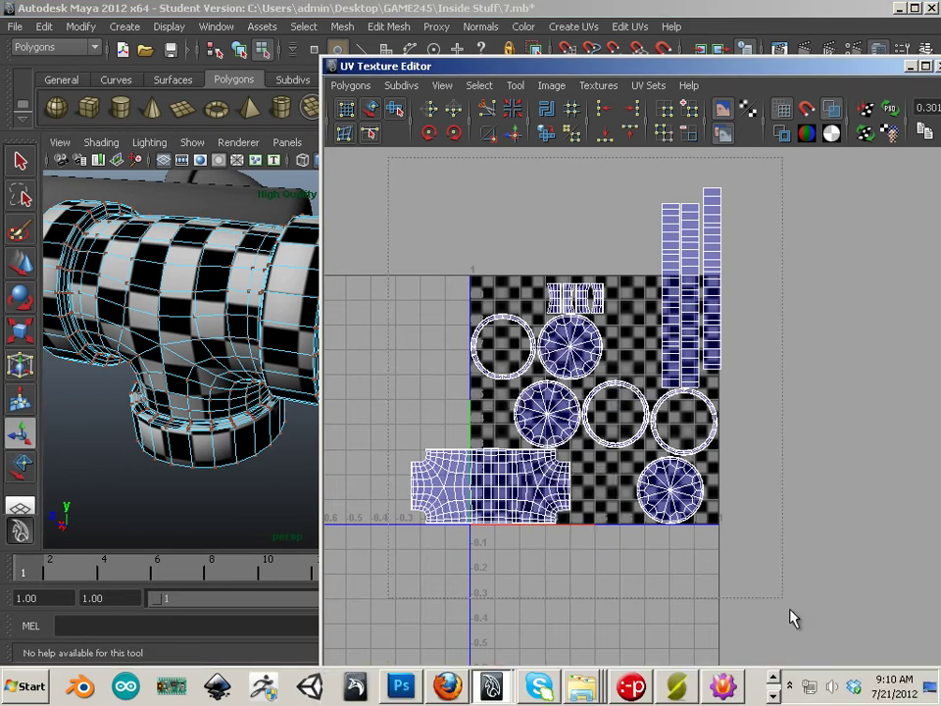
pyautogui.moveTo(816, 665); pyautogui.dragTo(443, 290)
pyautogui.click(350, 85)
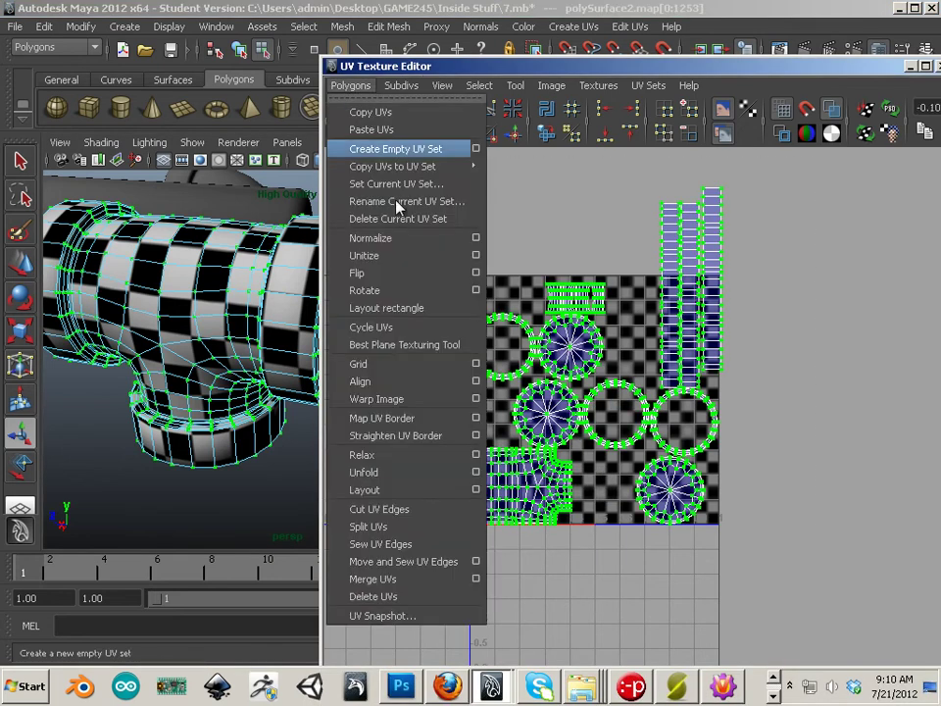
pyautogui.click(421, 487)
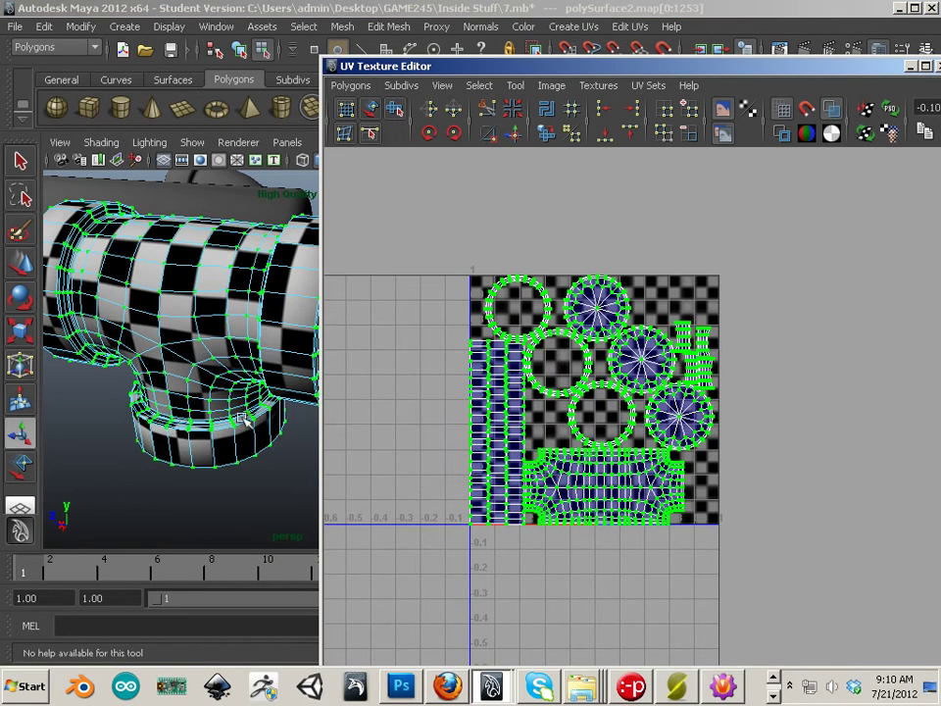
# - Examine the checker pattern around the fitting's body and end caps, and undo the UV layout
pyautogui.keyDown('alt'); pyautogui.moveTo(242, 415); pyautogui.dragTo(232, 413, button='right'); pyautogui.keyUp('alt')
pyautogui.keyDown('alt'); pyautogui.moveTo(231, 413); pyautogui.dragTo(218, 394); pyautogui.keyUp('alt')
pyautogui.keyDown('alt'); pyautogui.moveTo(217, 394); pyautogui.dragTo(219, 425, button='middle'); pyautogui.keyUp('alt')
pyautogui.keyDown('alt'); pyautogui.moveTo(218, 426); pyautogui.dragTo(198, 415, button='right'); pyautogui.keyUp('alt')
pyautogui.keyDown('alt'); pyautogui.moveTo(199, 415); pyautogui.dragTo(294, 414); pyautogui.keyUp('alt')
pyautogui.keyDown('alt'); pyautogui.moveTo(294, 413); pyautogui.dragTo(186, 419, button='middle'); pyautogui.keyUp('alt')
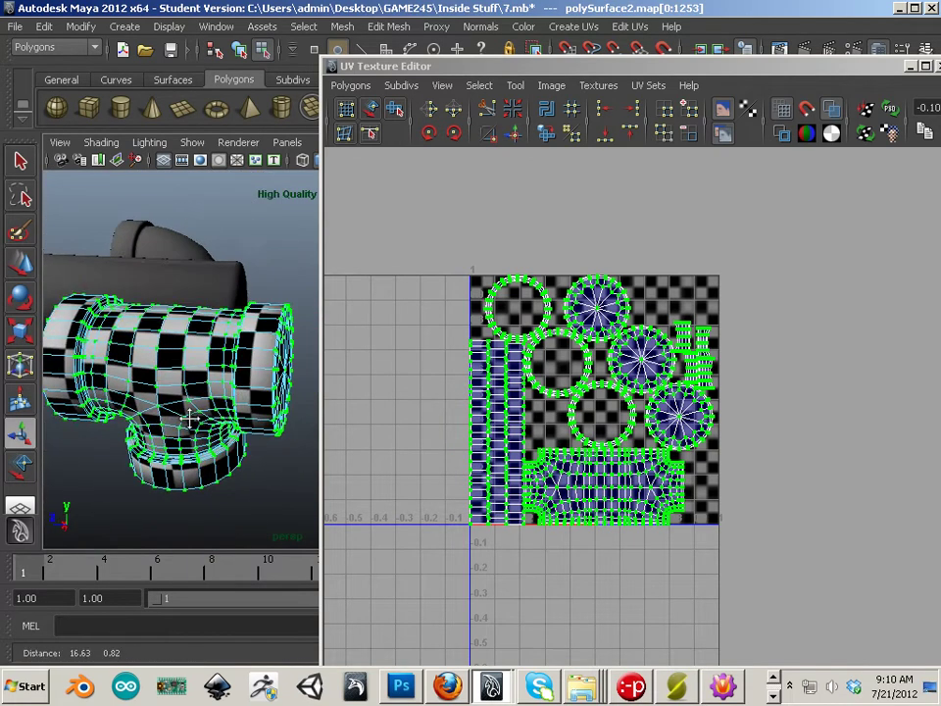
pyautogui.keyDown('alt'); pyautogui.moveTo(187, 419); pyautogui.dragTo(204, 355); pyautogui.keyUp('alt')
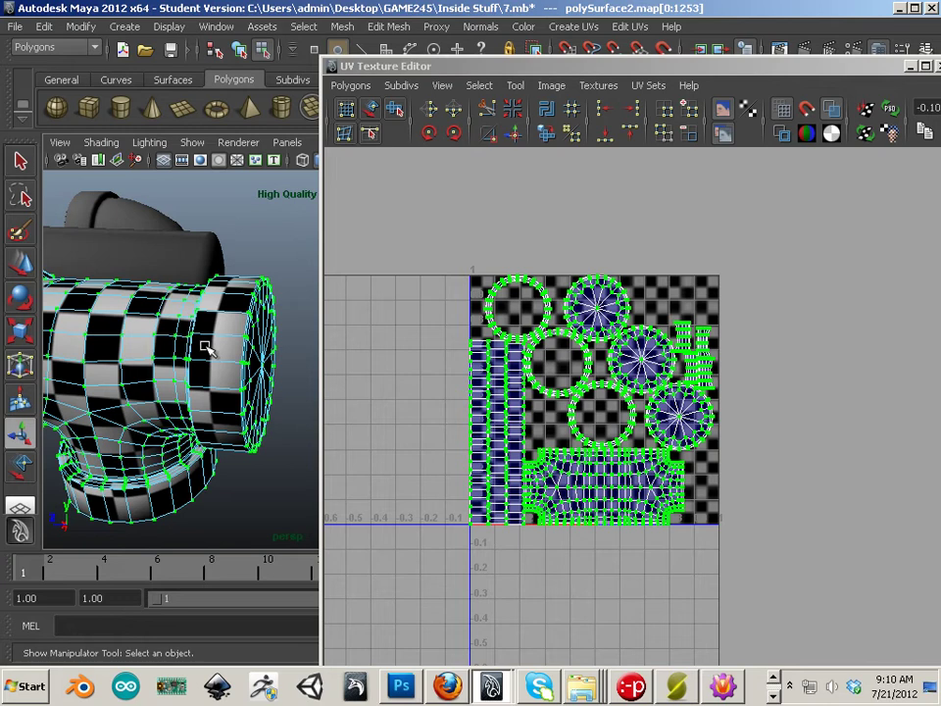
pyautogui.hotkey('ctrl', 'z')
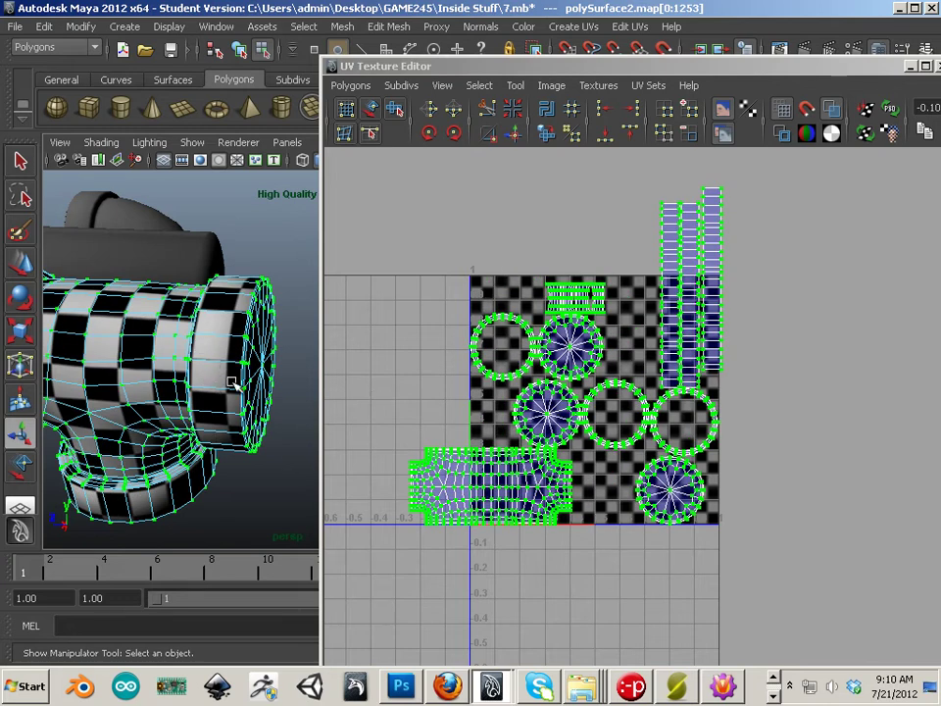
# - Lay out all selected UV shells again within the 0 to 1 texture space
pyautogui.keyDown('alt'); pyautogui.moveTo(239, 381); pyautogui.dragTo(257, 384); pyautogui.keyUp('alt')
pyautogui.click(350, 86)
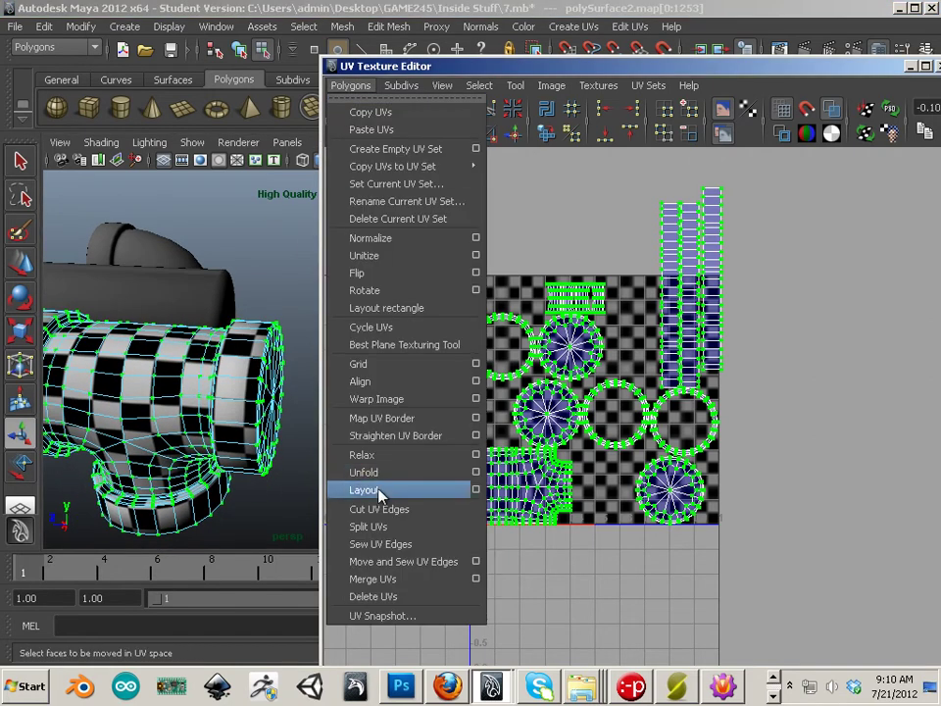
pyautogui.click(381, 494)
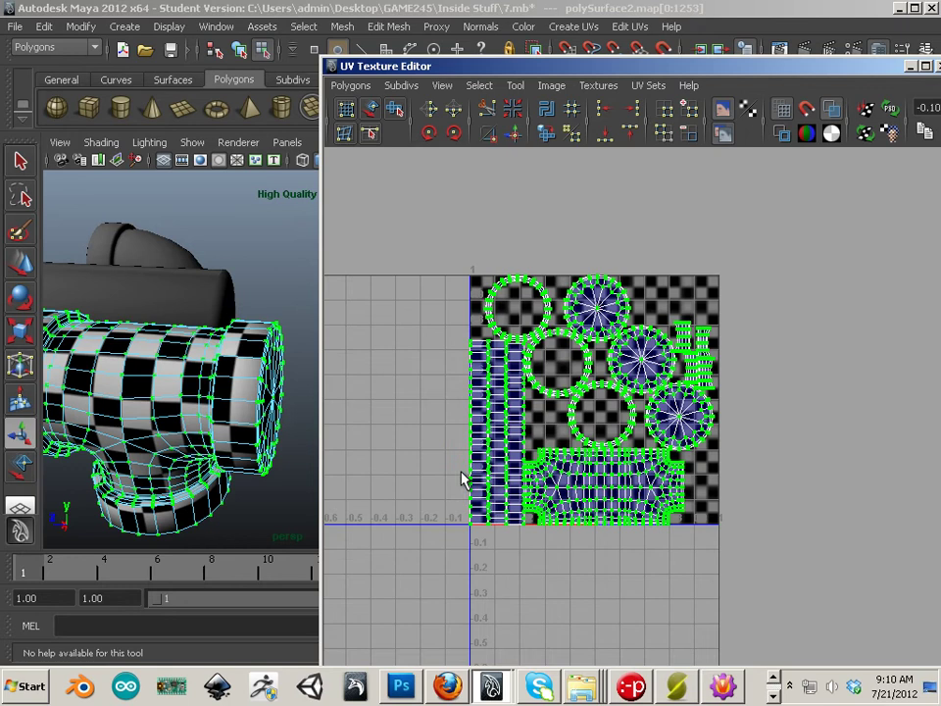
pyautogui.keyDown('alt'); pyautogui.moveTo(462, 472); pyautogui.dragTo(463, 526, button='middle'); pyautogui.keyUp('alt')
pyautogui.scroll(2, 464, 524)
pyautogui.rightClick(253, 356)
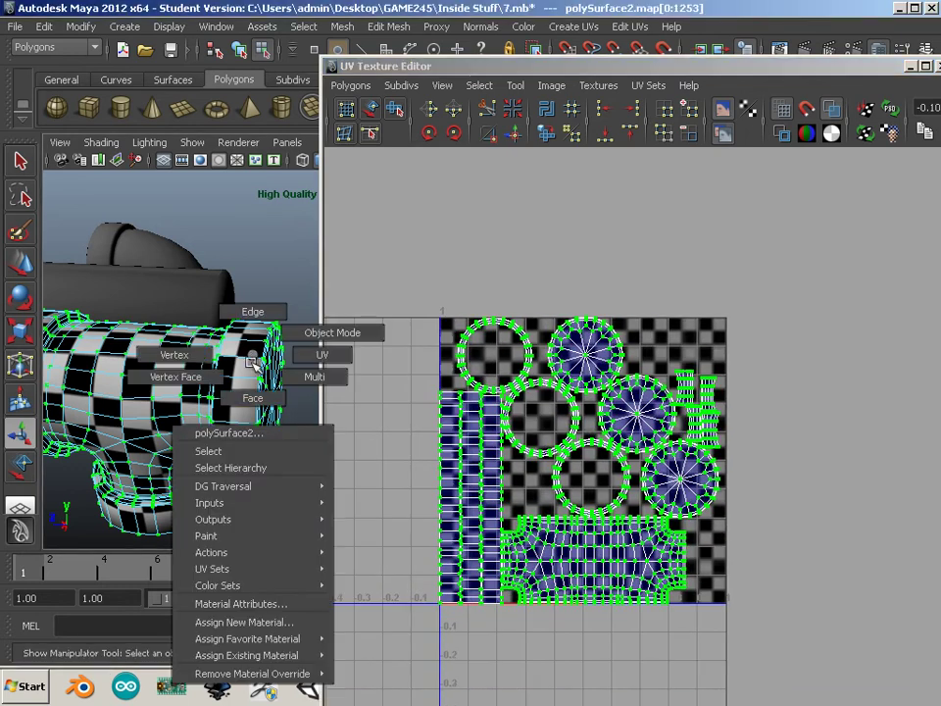
pyautogui.click(252, 389)
pyautogui.click(248, 385)
pyautogui.click(266, 512)
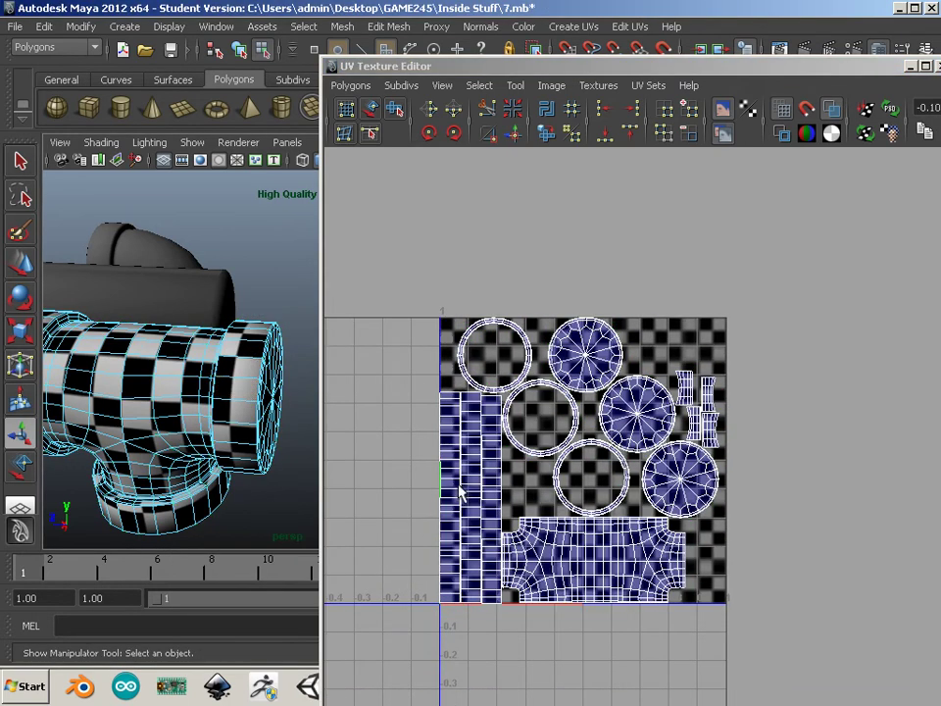
# - Select the three long strip shells, scale them up uniformly, and check the checker size on the fitting's collars
pyautogui.moveTo(459, 485); pyautogui.dragTo(505, 480, button='right')
pyautogui.moveTo(409, 426); pyautogui.dragTo(487, 614)
pyautogui.keyDown('ctrl'); pyautogui.moveTo(476, 579); pyautogui.dragTo(517, 556, button='right'); pyautogui.keyUp('ctrl')
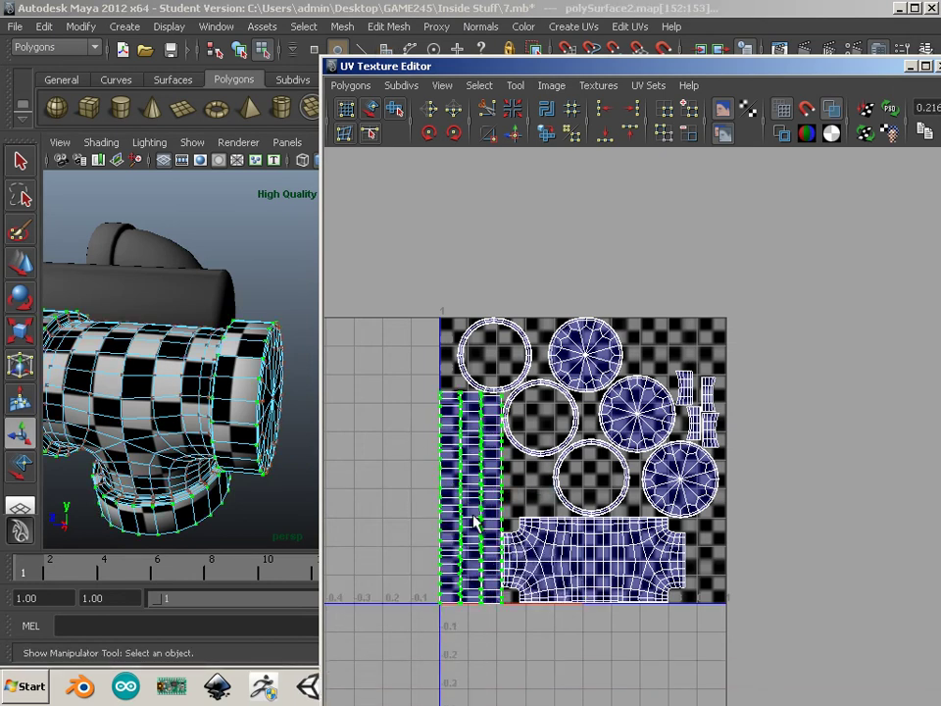
pyautogui.press('r')
pyautogui.moveTo(475, 520); pyautogui.dragTo(517, 536, button='middle')
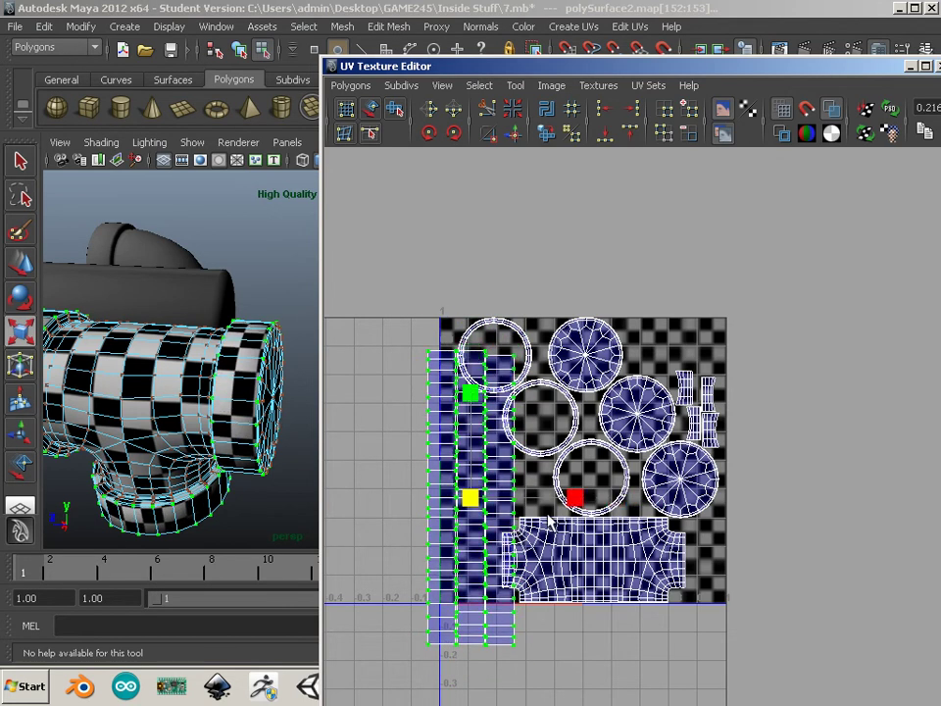
pyautogui.moveTo(573, 503)
pyautogui.mouseDown(button='middle')
pyautogui.moveTo(590, 502)
pyautogui.moveTo(511, 499)
pyautogui.moveTo(575, 499)
pyautogui.mouseUp(button='middle')
pyautogui.keyDown('alt'); pyautogui.moveTo(354, 490); pyautogui.dragTo(378, 426, button='middle'); pyautogui.keyUp('alt')
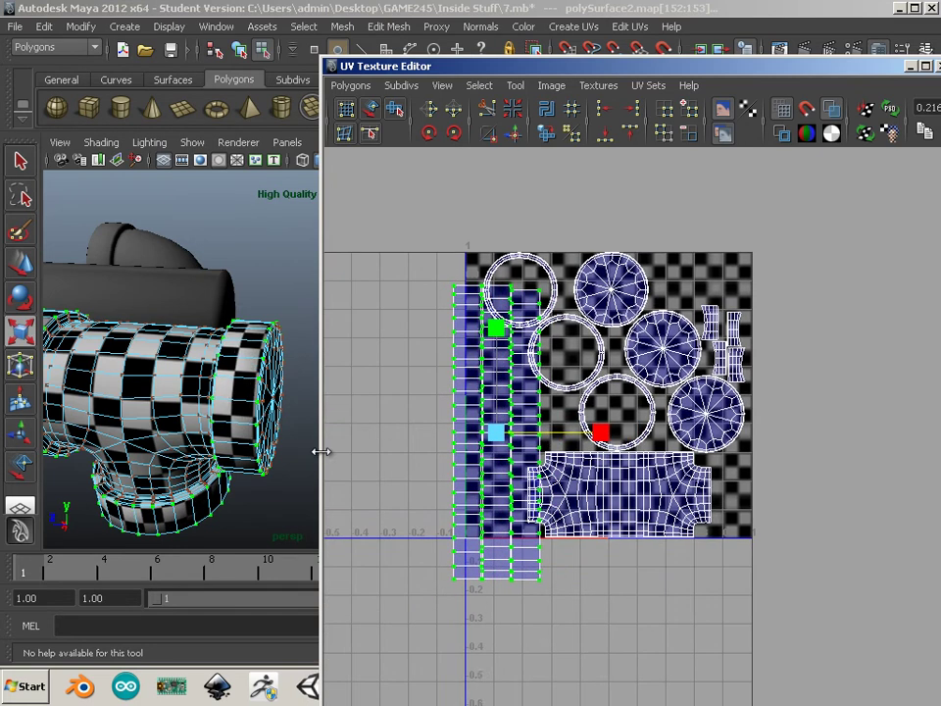
pyautogui.keyDown('alt'); pyautogui.moveTo(194, 476); pyautogui.dragTo(193, 426); pyautogui.keyUp('alt')
pyautogui.keyDown('alt'); pyautogui.moveTo(193, 427); pyautogui.dragTo(183, 478, button='middle'); pyautogui.keyUp('alt')
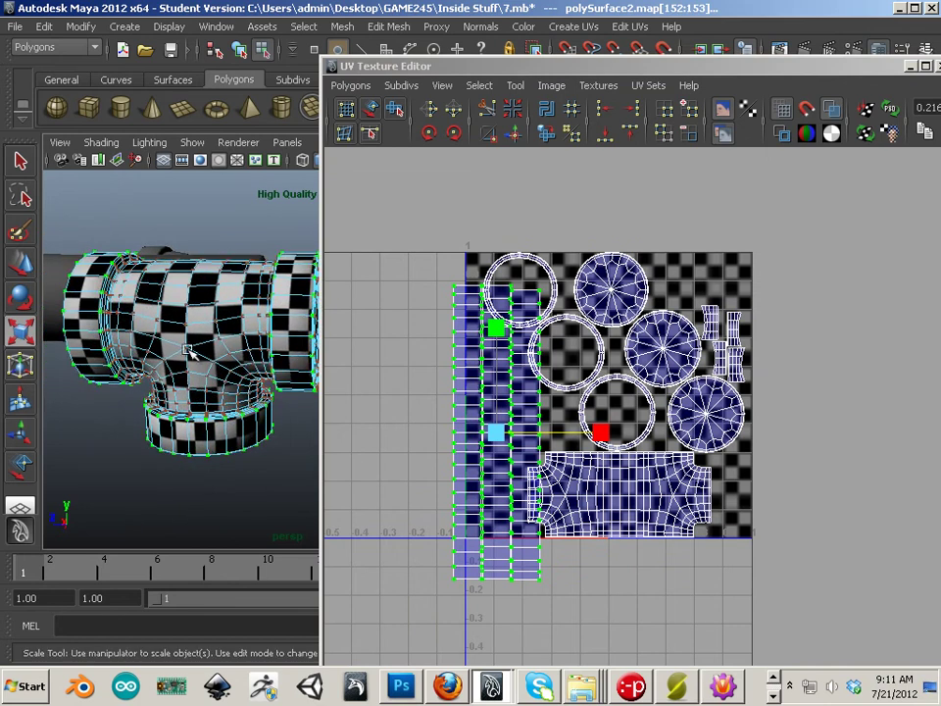
pyautogui.keyDown('alt'); pyautogui.moveTo(200, 340); pyautogui.dragTo(177, 319, button='middle'); pyautogui.keyUp('alt')
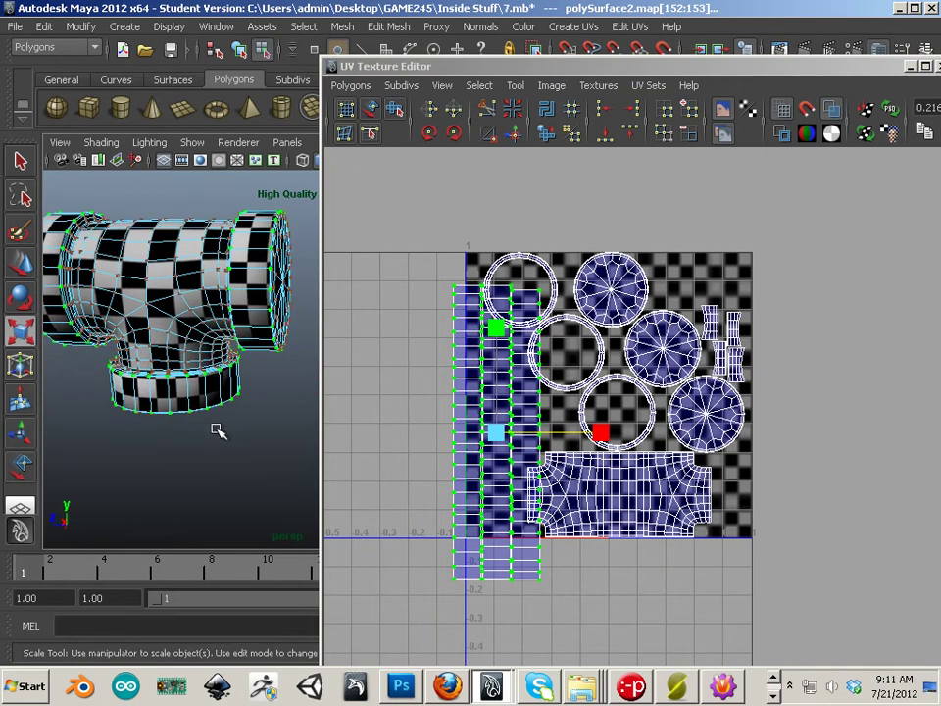
# - Select the strip shell belonging to the fitting's downward branch collar and rotate it 90 degrees to lie horizontally
pyautogui.moveTo(182, 402); pyautogui.dragTo(215, 413, button='right')
pyautogui.click(194, 392)
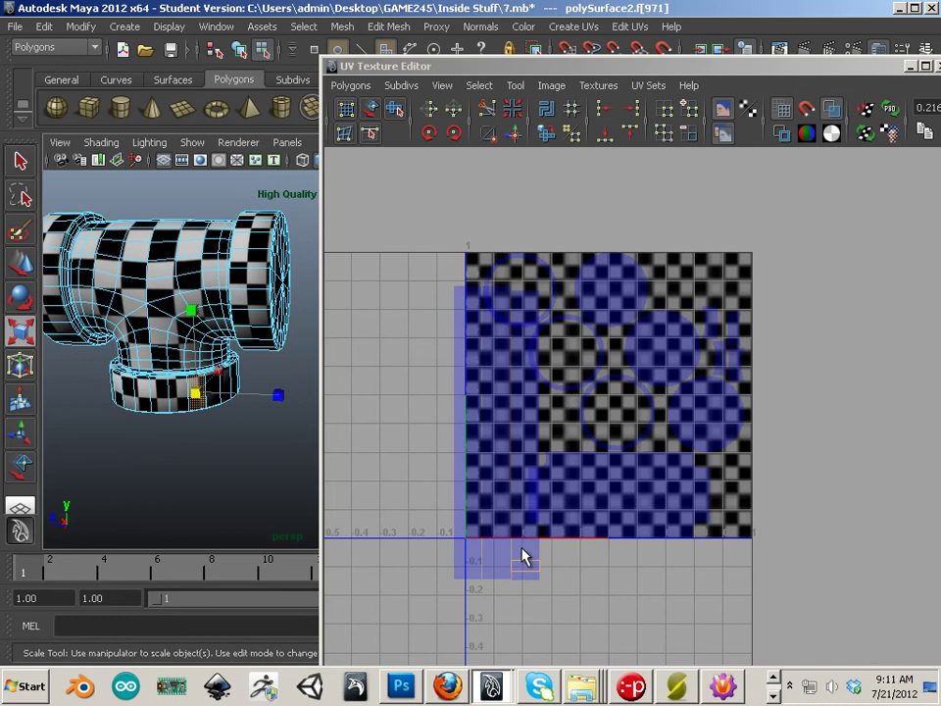
pyautogui.moveTo(529, 495); pyautogui.dragTo(603, 506, button='right')
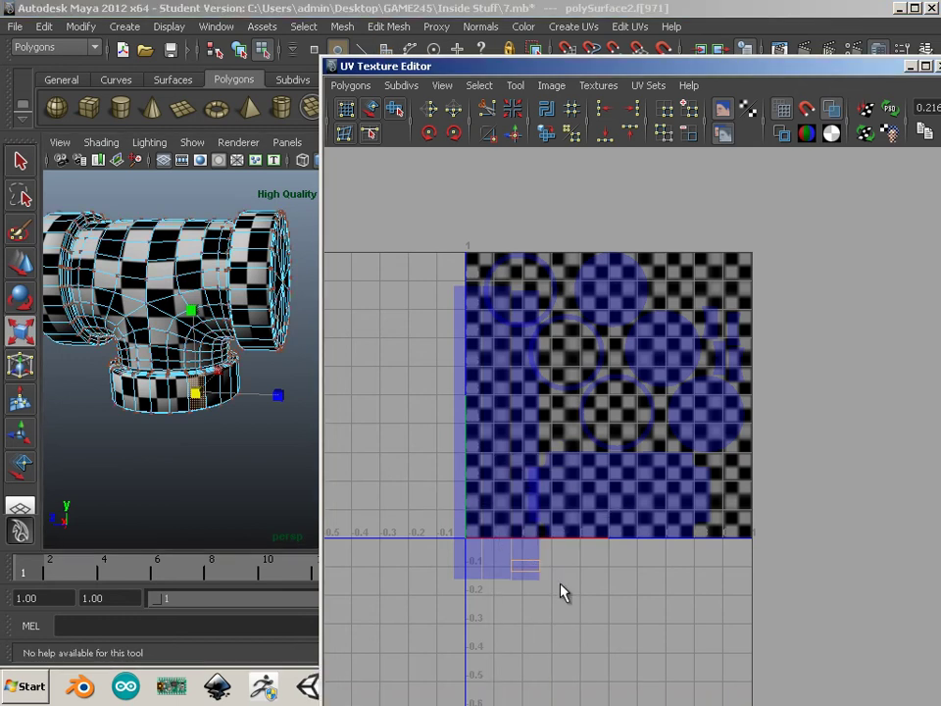
pyautogui.click(534, 567)
pyautogui.keyDown('ctrl'); pyautogui.moveTo(534, 569); pyautogui.dragTo(543, 557, button='right'); pyautogui.keyUp('ctrl')
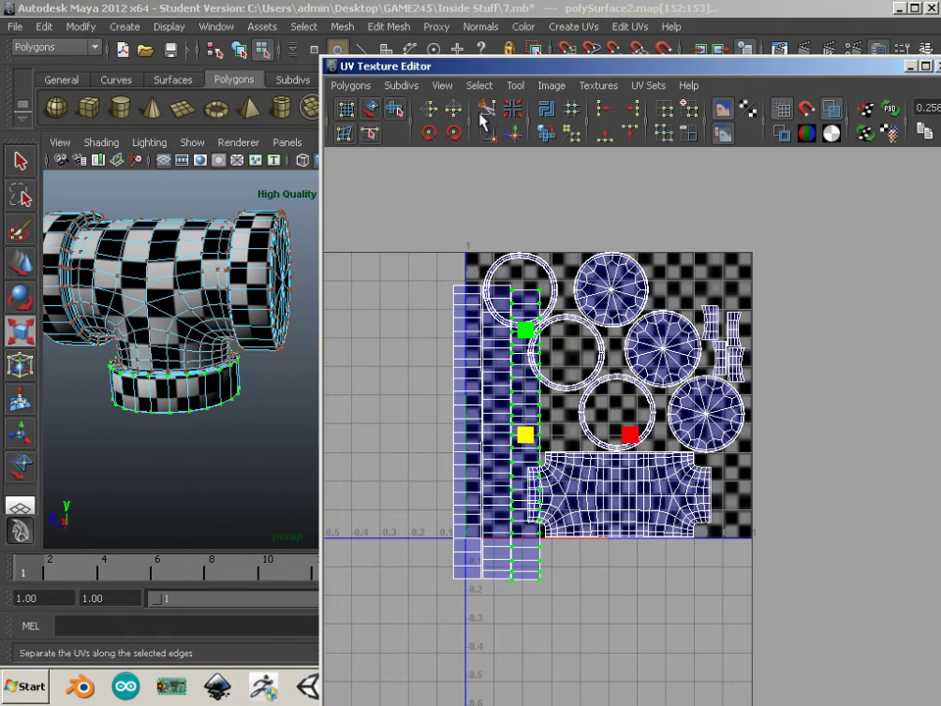
pyautogui.click(455, 134)
pyautogui.click(455, 134)
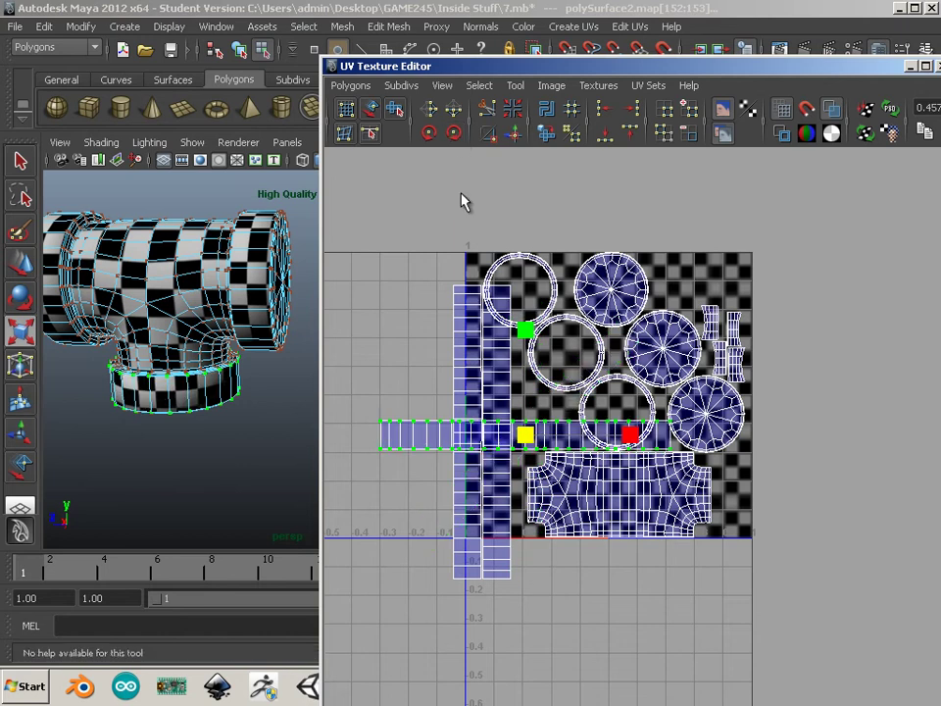
# - Scale the horizontal collar strip down and move it above the texture square
pyautogui.moveTo(533, 335); pyautogui.dragTo(511, 350)
pyautogui.click(523, 433)
pyautogui.moveTo(525, 438); pyautogui.dragTo(544, 213)
pyautogui.press('w')
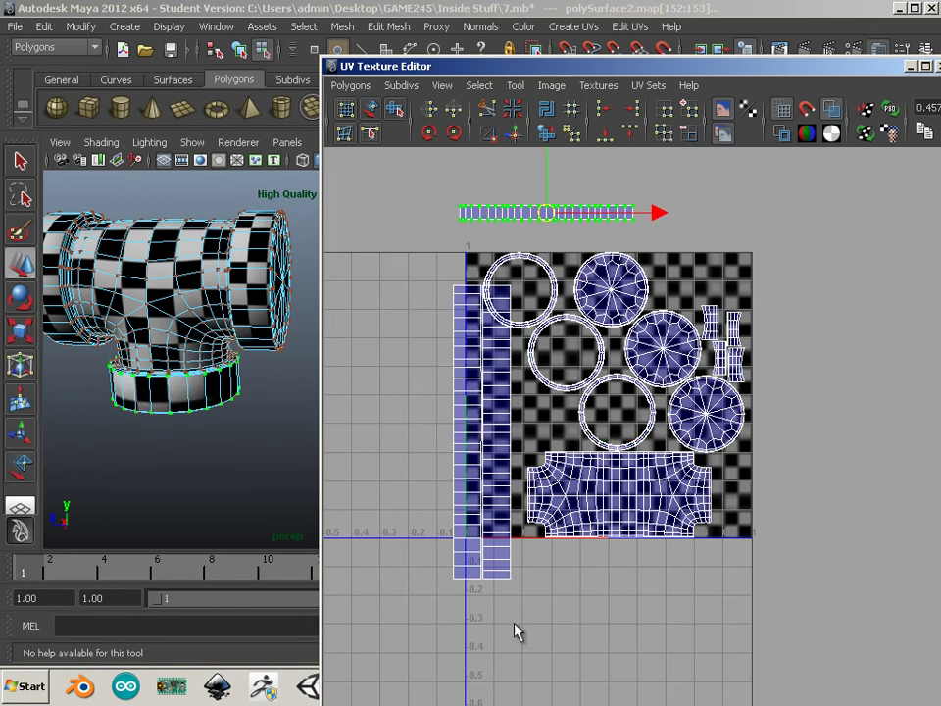
# - Select the two remaining vertical strip shells, scale them down, and fit them inside the texture square's left edge
pyautogui.moveTo(490, 603); pyautogui.dragTo(460, 548)
pyautogui.keyDown('ctrl'); pyautogui.moveTo(461, 549); pyautogui.dragTo(498, 540, button='right'); pyautogui.keyUp('ctrl')
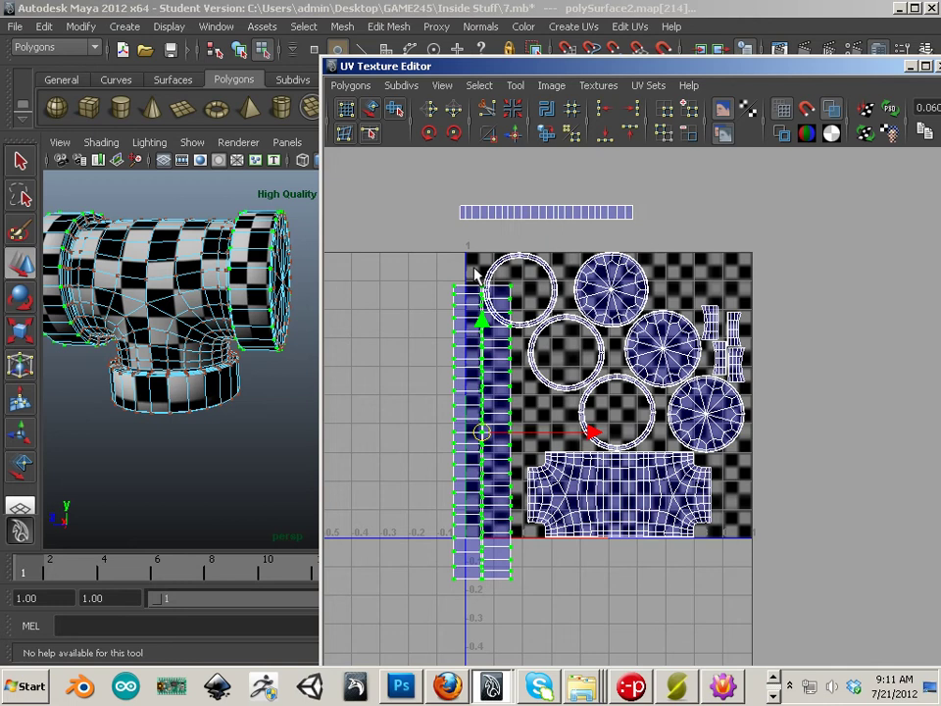
pyautogui.press('r')
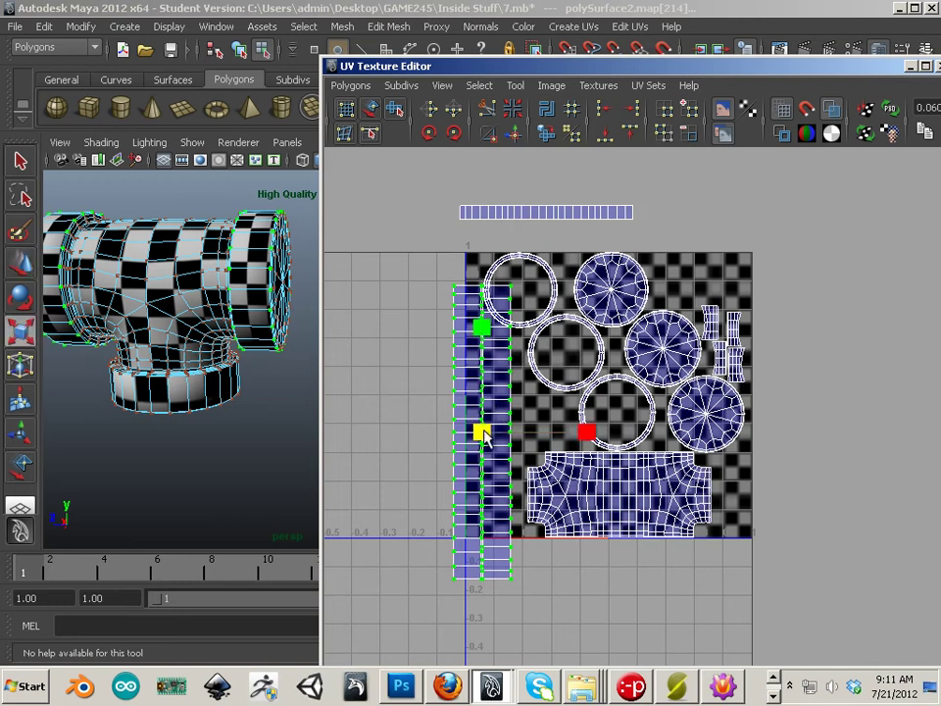
pyautogui.moveTo(484, 436)
pyautogui.mouseDown()
pyautogui.moveTo(474, 434)
pyautogui.moveTo(491, 435)
pyautogui.moveTo(445, 439)
pyautogui.moveTo(443, 431)
pyautogui.moveTo(492, 439)
pyautogui.mouseUp()
pyautogui.press('w')
# - Rotate the horizontal collar strip back to vertical and place it directly beside the other two strips
pyautogui.moveTo(653, 243); pyautogui.dragTo(649, 240)
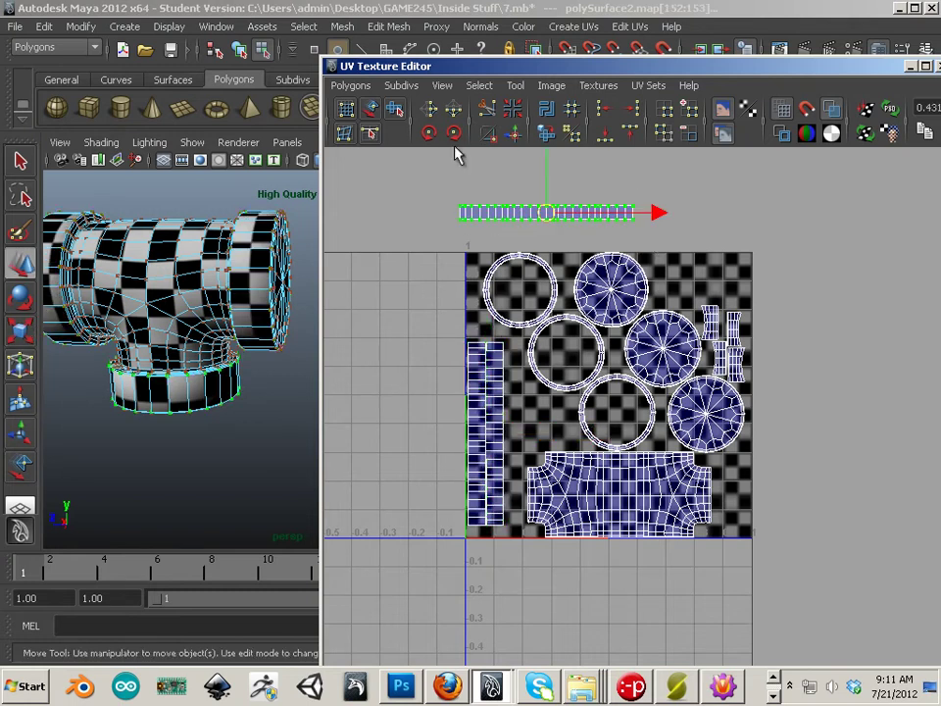
pyautogui.click(429, 132)
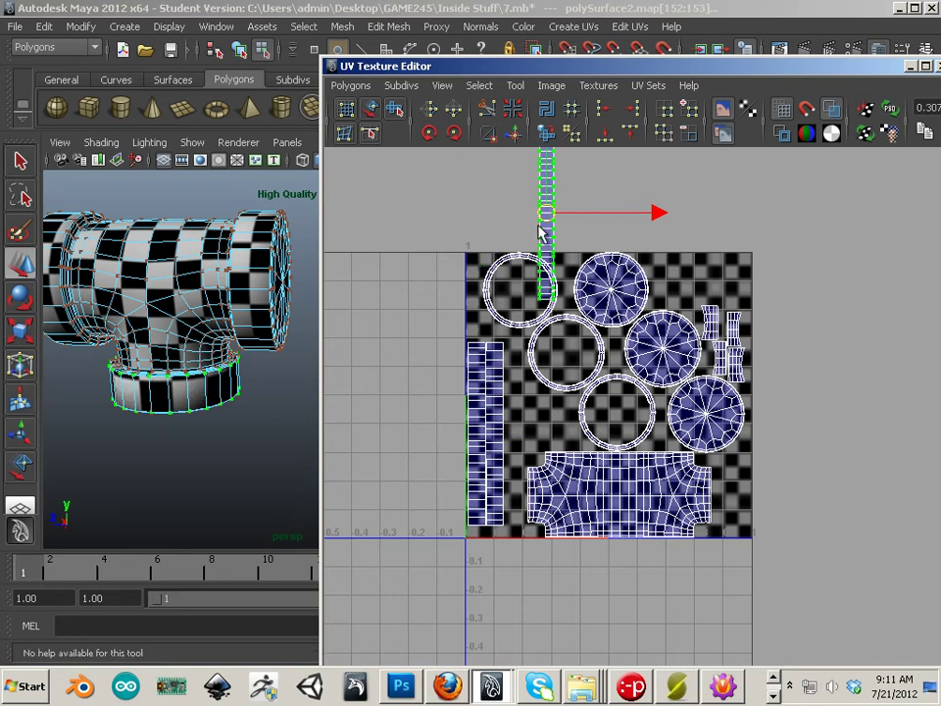
pyautogui.moveTo(546, 224); pyautogui.dragTo(515, 443)
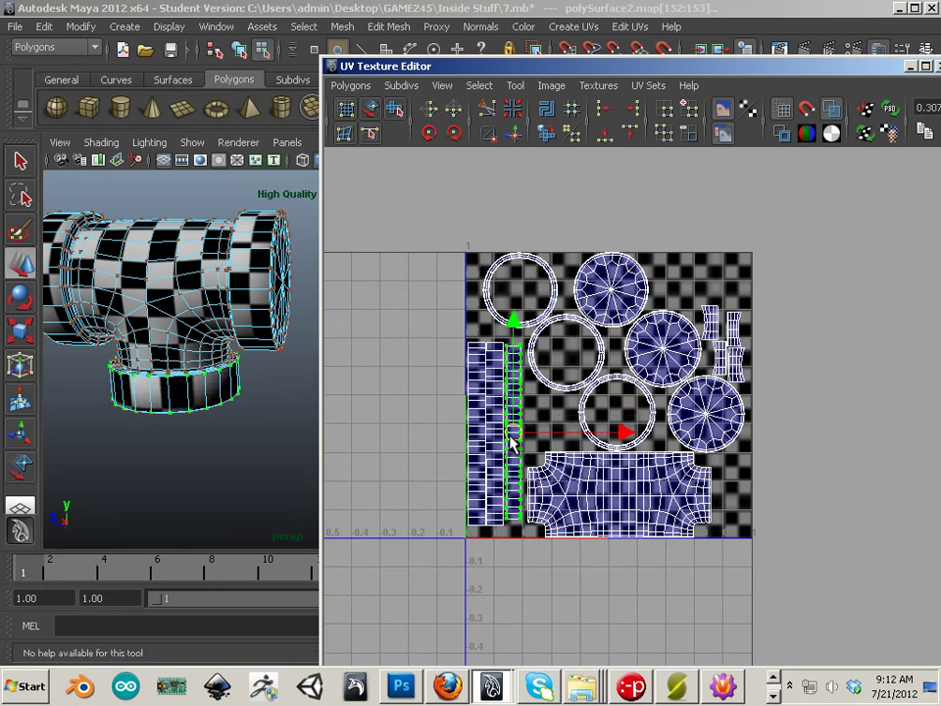
# - Scale the third collar strip slightly to match the two strips beside it, and deselect it
pyautogui.press('r')
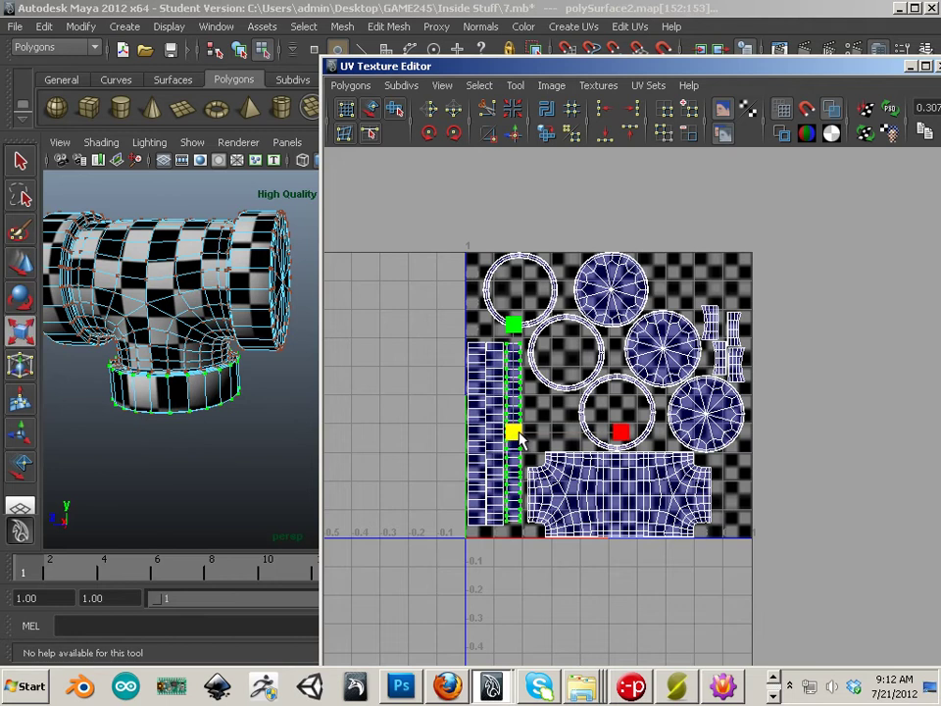
pyautogui.moveTo(519, 432); pyautogui.dragTo(517, 432)
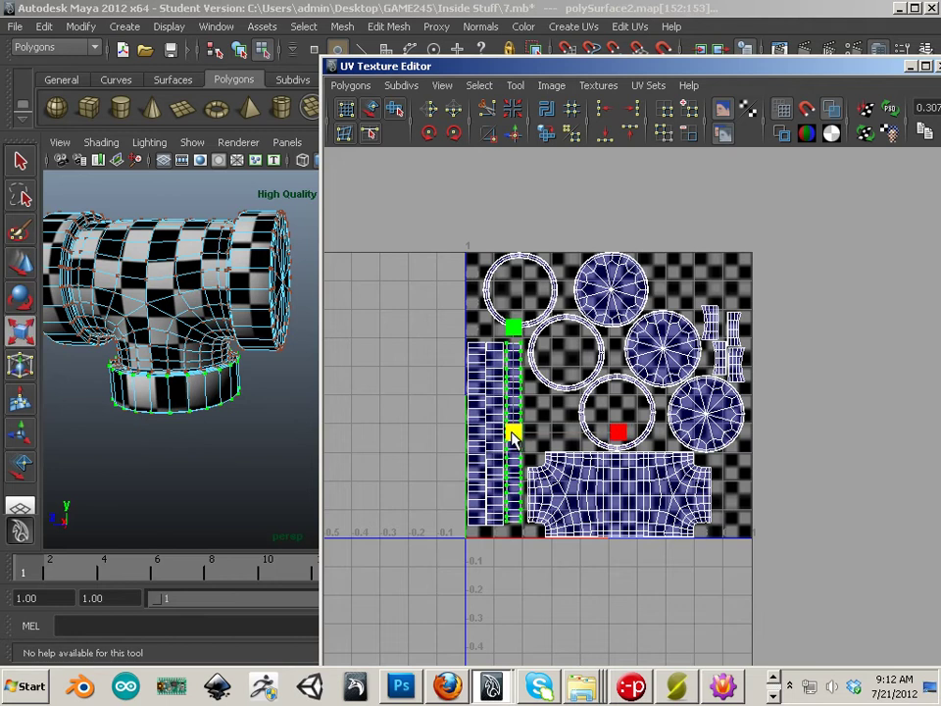
pyautogui.press('w')
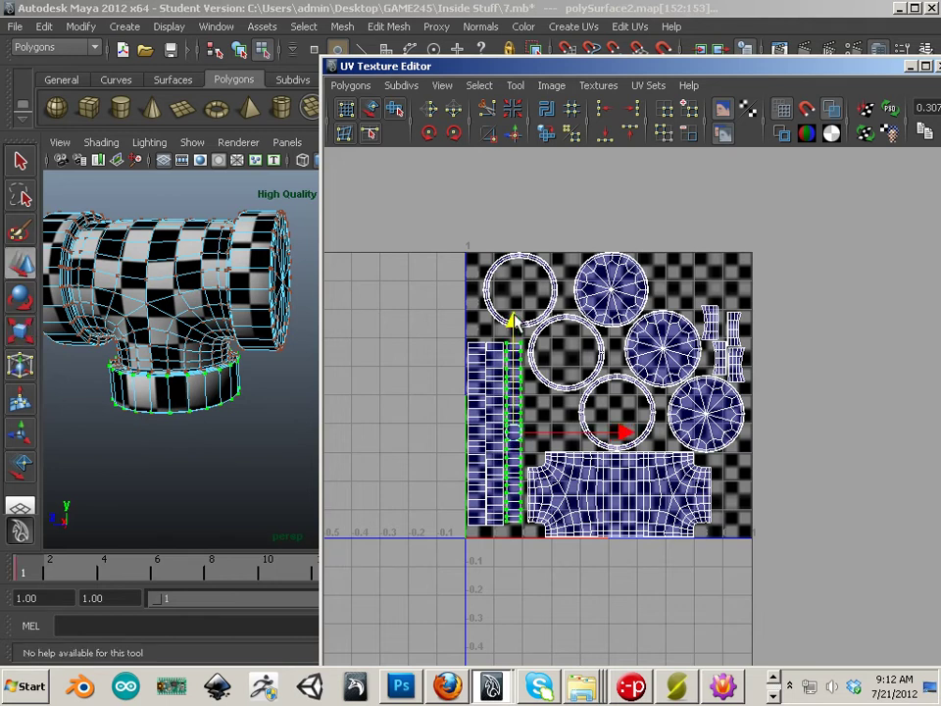
pyautogui.click(786, 535)
pyautogui.keyDown('alt'); pyautogui.moveTo(532, 466); pyautogui.dragTo(475, 451, button='right'); pyautogui.keyUp('alt')
pyautogui.keyDown('alt'); pyautogui.moveTo(474, 451); pyautogui.dragTo(431, 418, button='middle'); pyautogui.keyUp('alt')
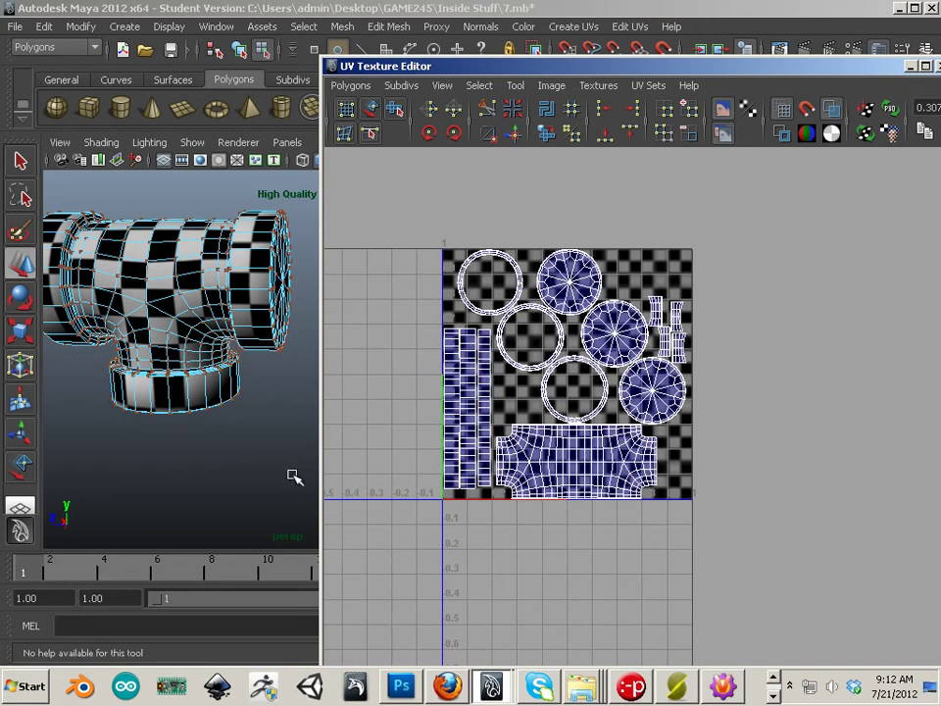
# - Return to object mode, select the long cylindrical pipe, and apply Automatic Mapping to it
pyautogui.moveTo(184, 309); pyautogui.dragTo(211, 284, button='right')
pyautogui.click(213, 285)
pyautogui.keyDown('alt'); pyautogui.moveTo(248, 335); pyautogui.dragTo(171, 344, button='right'); pyautogui.keyUp('alt')
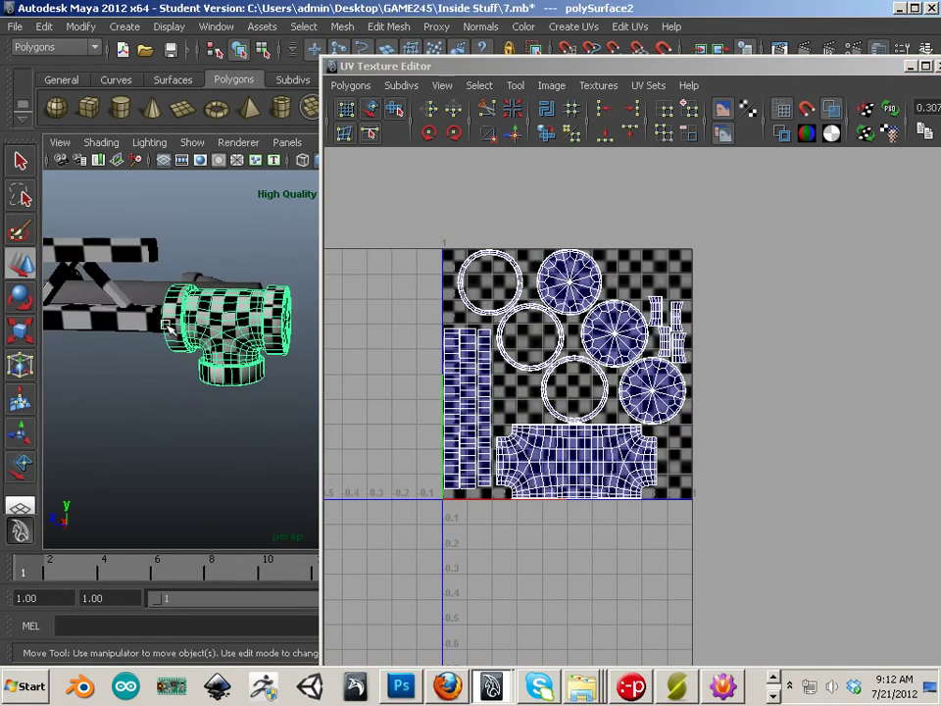
pyautogui.keyDown('alt'); pyautogui.moveTo(171, 341); pyautogui.dragTo(126, 364); pyautogui.keyUp('alt')
pyautogui.keyDown('alt'); pyautogui.moveTo(127, 363); pyautogui.dragTo(179, 383, button='right'); pyautogui.keyUp('alt')
pyautogui.click(105, 347)
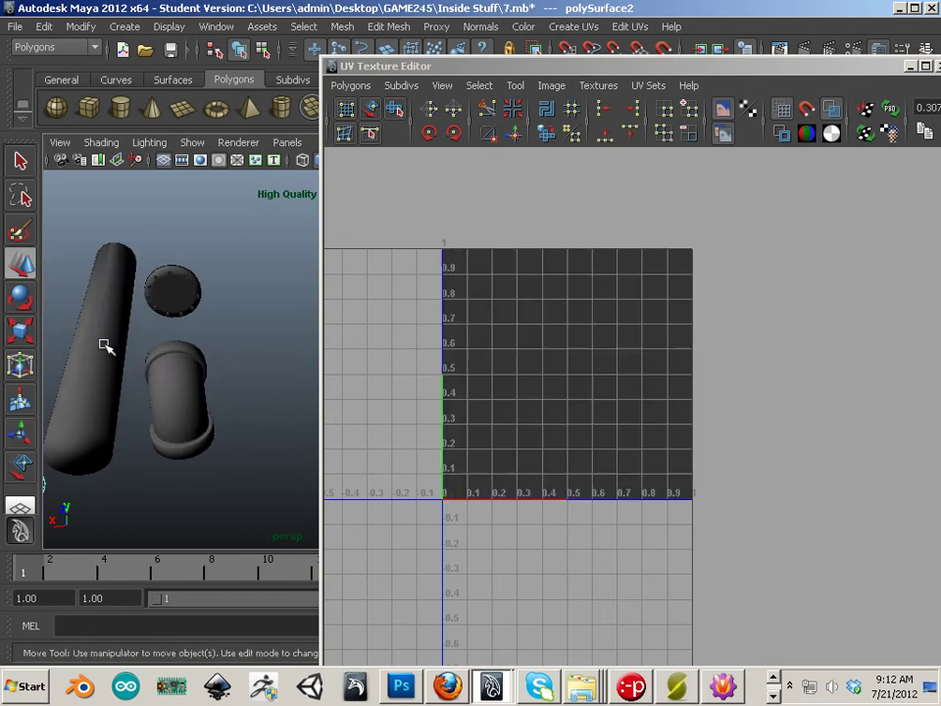
pyautogui.click(566, 29)
pyautogui.click(597, 103)
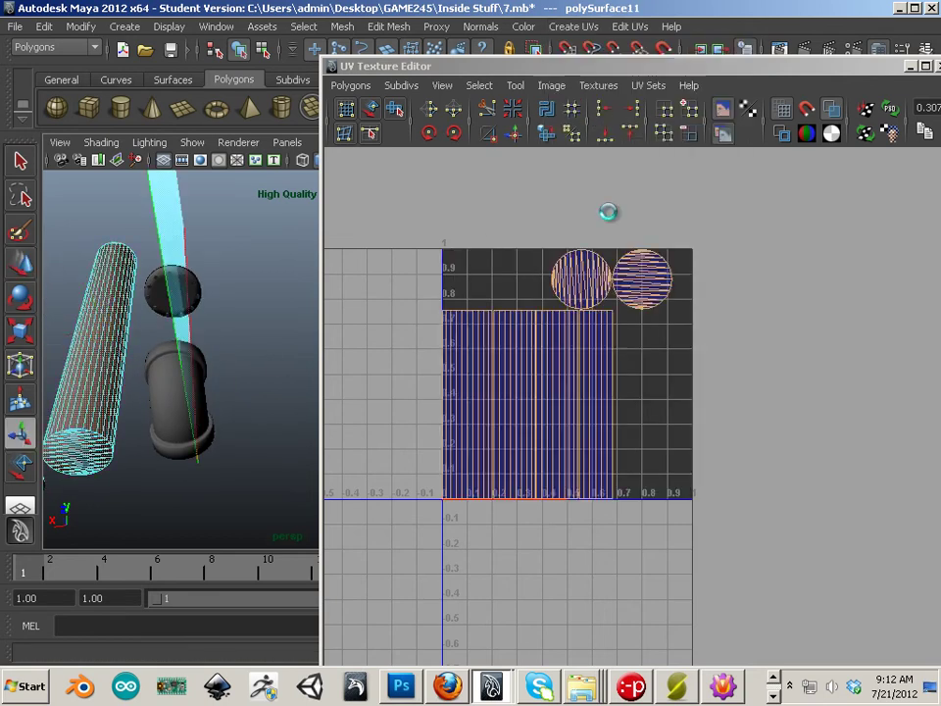
pyautogui.press('t')
pyautogui.keyDown('alt'); pyautogui.moveTo(189, 353); pyautogui.dragTo(281, 337); pyautogui.keyUp('alt')
# - Move and sew the seam edges between the long pipe's side strips to join them into a single shell
pyautogui.moveTo(584, 373); pyautogui.dragTo(630, 364, button='right')
pyautogui.keyDown('alt'); pyautogui.moveTo(646, 422); pyautogui.dragTo(731, 412, button='right'); pyautogui.keyUp('alt')
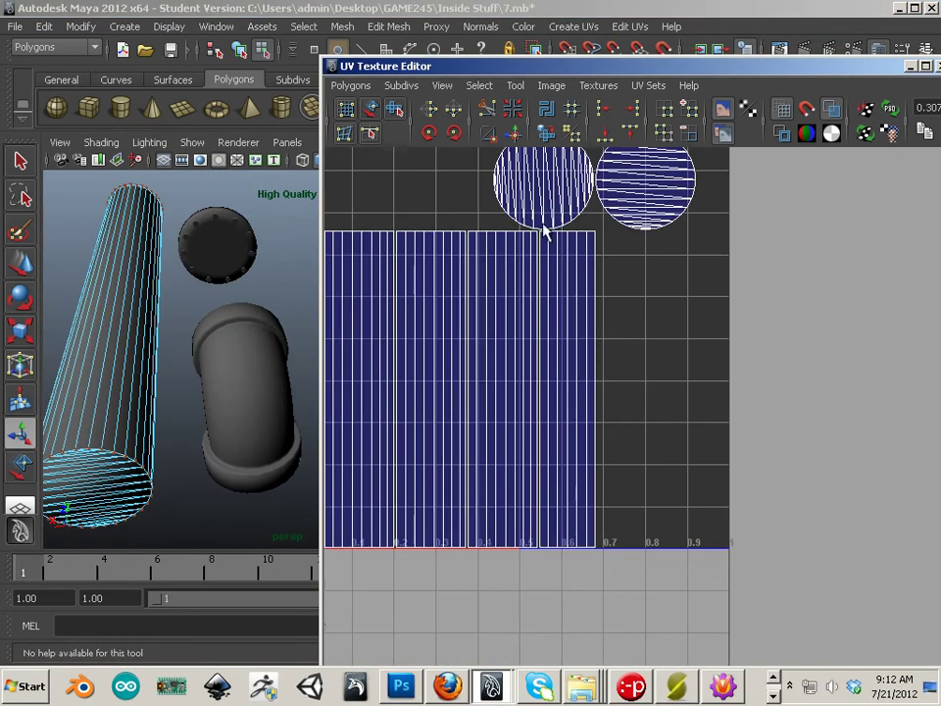
pyautogui.moveTo(542, 290); pyautogui.dragTo(565, 285, button='right')
pyautogui.click(539, 285)
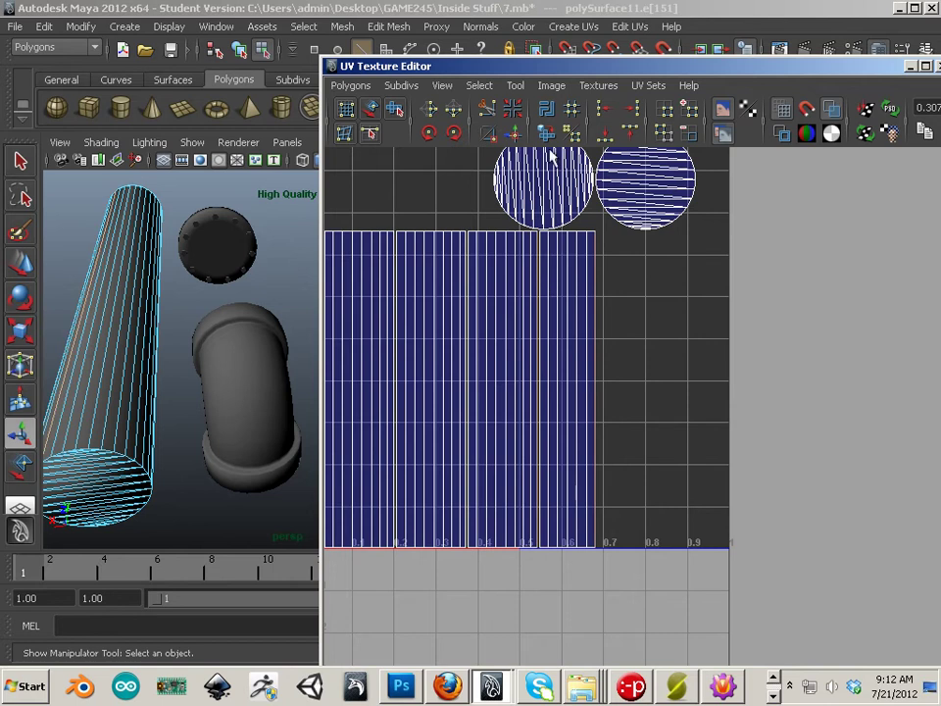
pyautogui.click(393, 111)
pyautogui.click(592, 299)
pyautogui.click(394, 111)
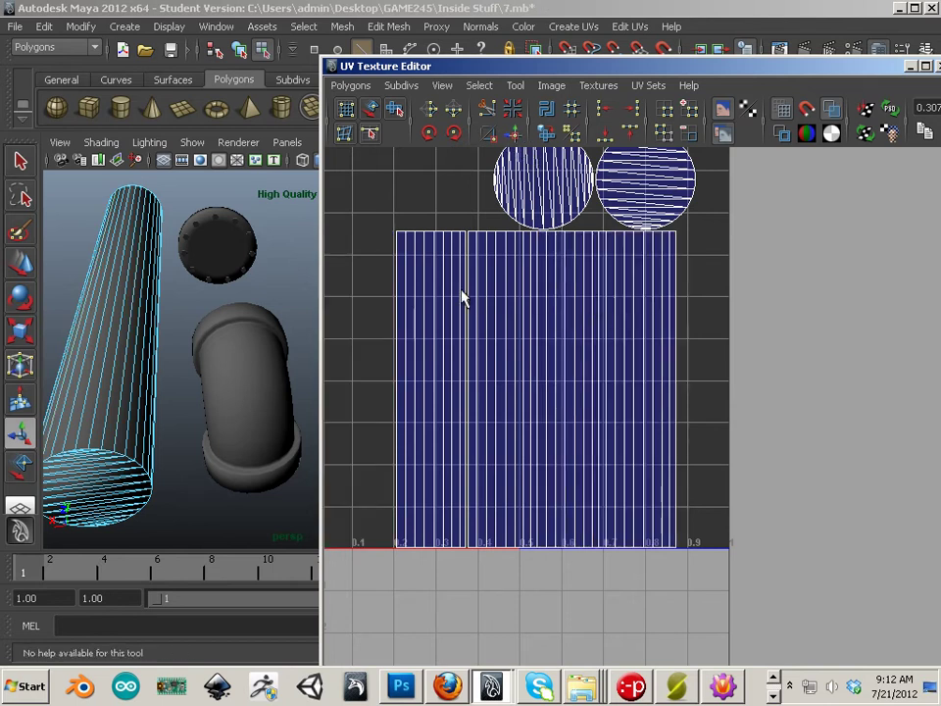
pyautogui.click(673, 302)
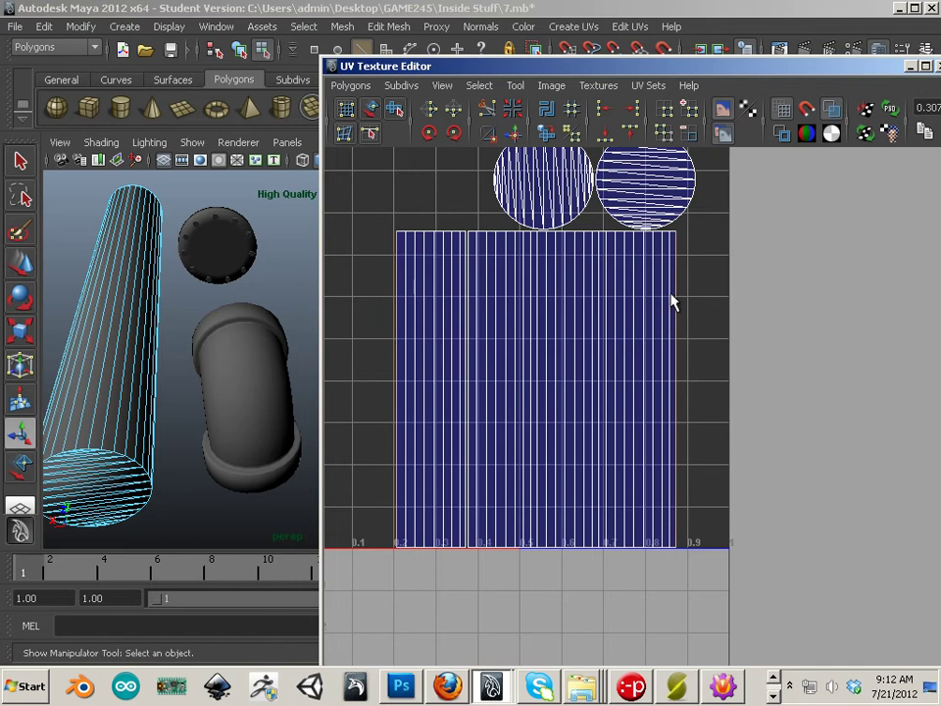
pyautogui.click(545, 134)
pyautogui.keyDown('alt'); pyautogui.moveTo(528, 160); pyautogui.dragTo(381, 279, button='right'); pyautogui.keyUp('alt')
pyautogui.keyDown('alt'); pyautogui.moveTo(381, 279); pyautogui.dragTo(344, 288, button='middle'); pyautogui.keyUp('alt')
# - Assign the checker material to the long pipe and select all of its UVs
pyautogui.rightClick(513, 323)
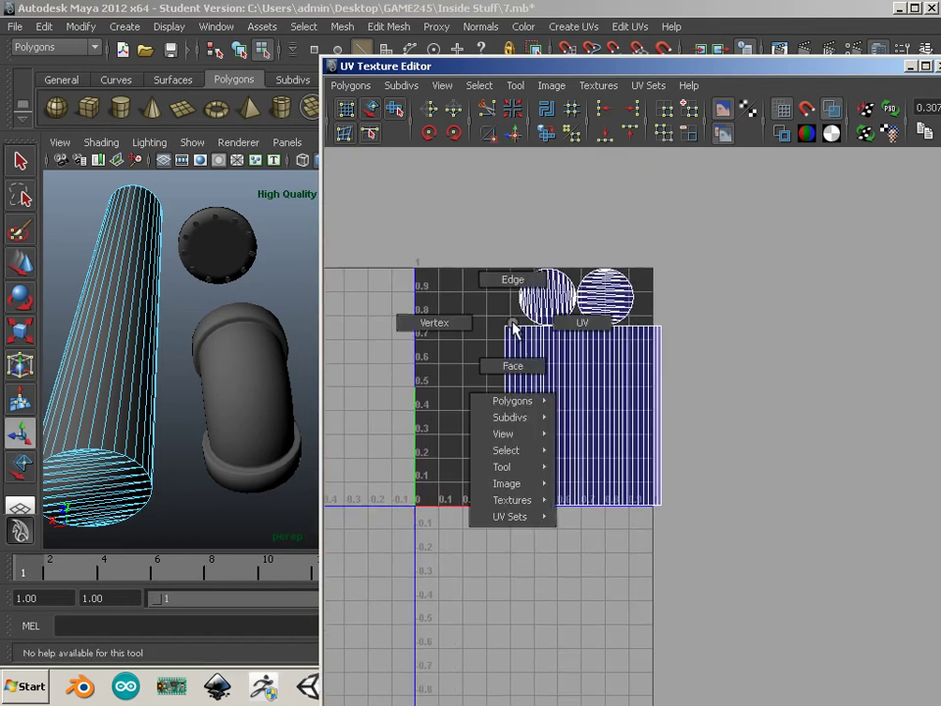
pyautogui.moveTo(513, 322); pyautogui.dragTo(589, 328, button='right')
pyautogui.moveTo(417, 233); pyautogui.dragTo(673, 503)
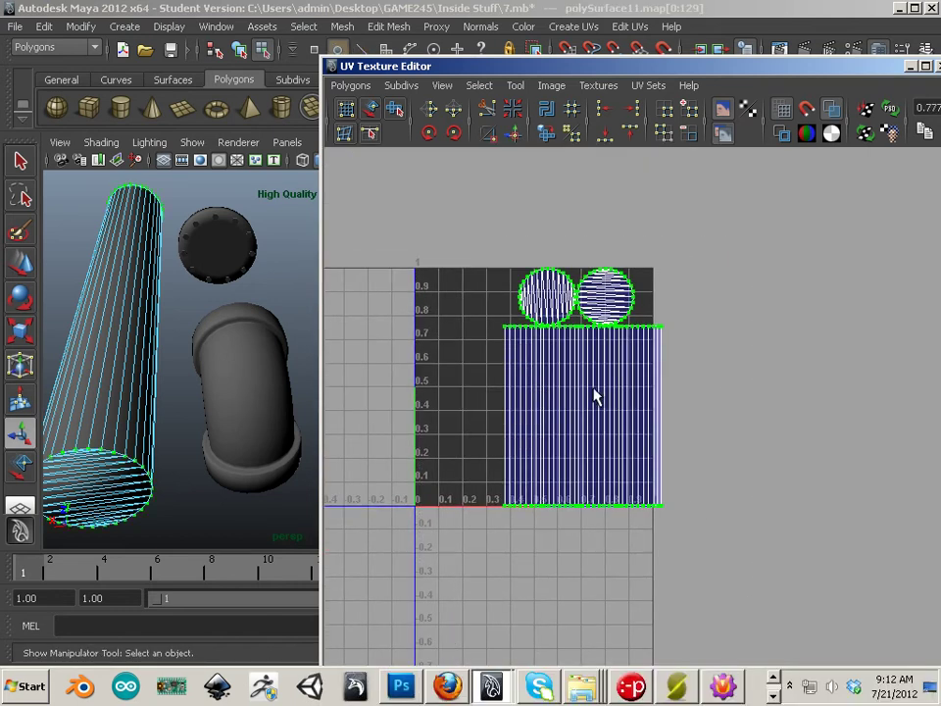
pyautogui.moveTo(939, 421); pyautogui.dragTo(113, 367, button='middle')
pyautogui.keyDown('alt'); pyautogui.moveTo(166, 404); pyautogui.dragTo(228, 379, button='middle'); pyautogui.keyUp('alt')
pyautogui.moveTo(229, 380)
pyautogui.keyDown('alt'); pyautogui.mouseDown()
pyautogui.moveTo(186, 370)
pyautogui.moveTo(273, 367)
pyautogui.moveTo(233, 367)
pyautogui.mouseUp(); pyautogui.keyUp('alt')
pyautogui.moveTo(553, 379); pyautogui.dragTo(613, 379, button='right')
pyautogui.moveTo(736, 629); pyautogui.dragTo(737, 629)
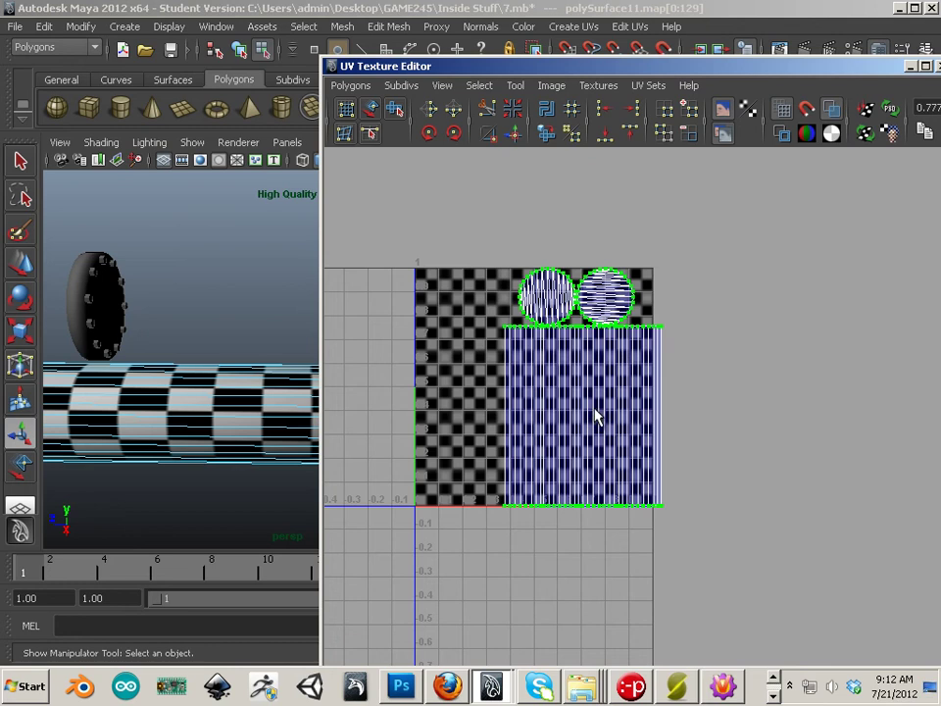
# - Select the long pipe's side shell and stretch it vertically to make its checker squares even
pyautogui.press('r')
pyautogui.moveTo(579, 282)
pyautogui.mouseDown()
pyautogui.moveTo(578, 227)
pyautogui.moveTo(578, 282)
pyautogui.mouseUp()
pyautogui.moveTo(723, 447); pyautogui.dragTo(480, 572)
pyautogui.keyDown('ctrl'); pyautogui.moveTo(535, 530); pyautogui.dragTo(590, 507, button='right'); pyautogui.keyUp('ctrl')
pyautogui.moveTo(583, 312); pyautogui.dragTo(559, 208)
pyautogui.moveTo(584, 312); pyautogui.dragTo(583, 274)
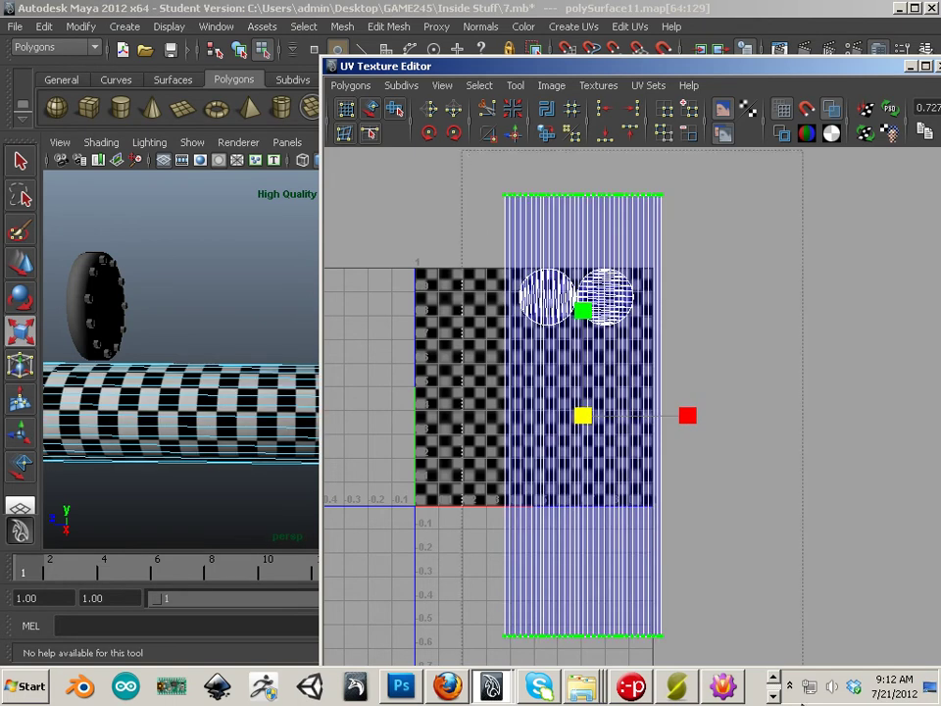
# - Select all the long pipe's UVs and scale them down toward the tee fitting's checker size
pyautogui.moveTo(803, 703); pyautogui.dragTo(804, 704)
pyautogui.moveTo(587, 420); pyautogui.dragTo(590, 476)
pyautogui.keyDown('alt'); pyautogui.moveTo(221, 437); pyautogui.dragTo(44, 377); pyautogui.keyUp('alt')
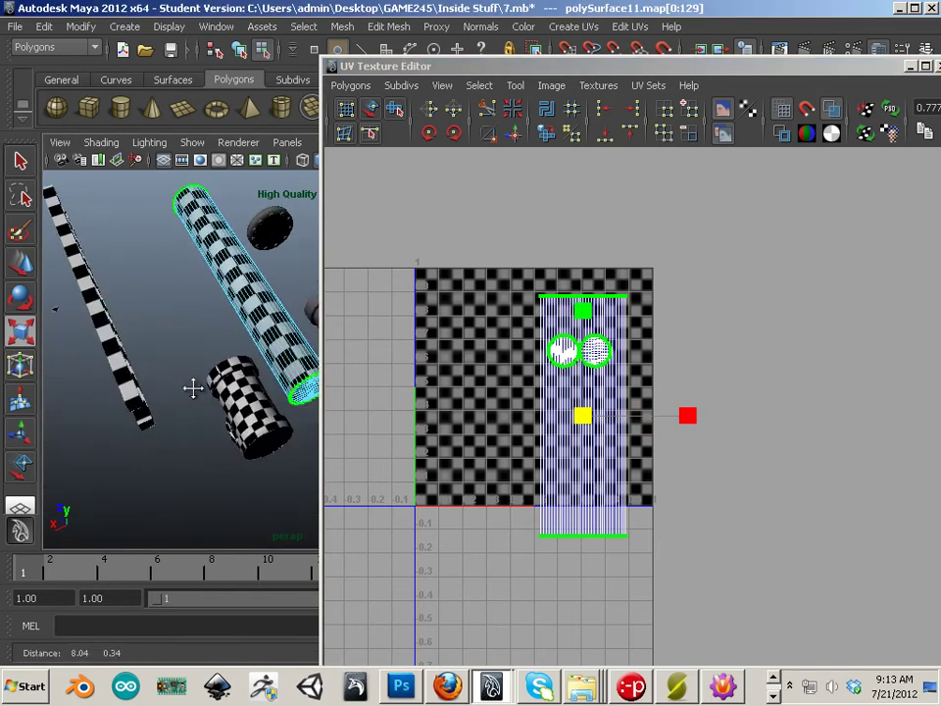
pyautogui.keyDown('alt'); pyautogui.moveTo(91, 391); pyautogui.dragTo(198, 396, button='right'); pyautogui.keyUp('alt')
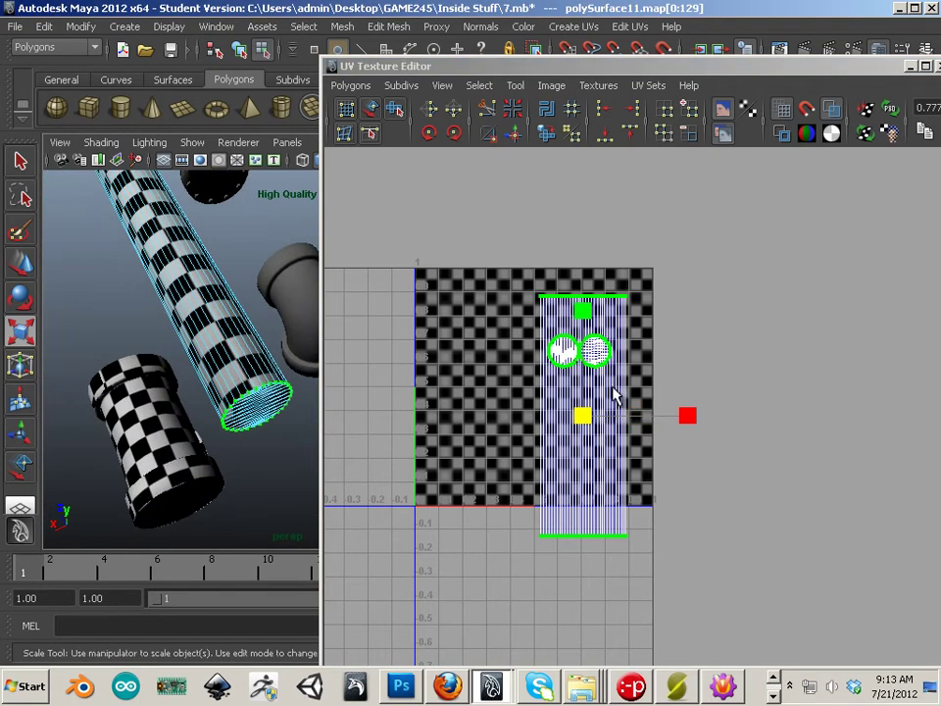
pyautogui.moveTo(595, 405); pyautogui.dragTo(562, 408)
# - Fine-tune the long pipe's UV scale against the tee fitting's checker size, undoing the last adjustment
pyautogui.keyDown('alt'); pyautogui.moveTo(229, 339); pyautogui.dragTo(218, 363, button='middle'); pyautogui.keyUp('alt')
pyautogui.keyDown('alt'); pyautogui.moveTo(218, 363); pyautogui.dragTo(269, 373); pyautogui.keyUp('alt')
pyautogui.keyDown('alt'); pyautogui.moveTo(268, 374); pyautogui.dragTo(187, 331, button='middle'); pyautogui.keyUp('alt')
pyautogui.keyDown('alt'); pyautogui.moveTo(185, 329); pyautogui.dragTo(208, 376, button='right'); pyautogui.keyUp('alt')
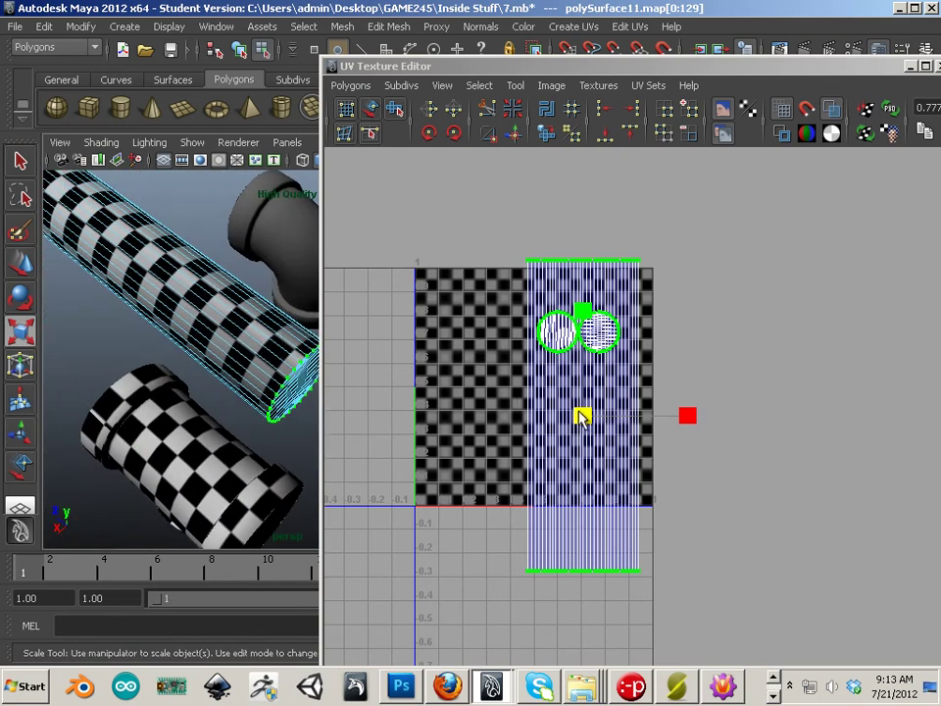
pyautogui.moveTo(583, 414); pyautogui.dragTo(583, 419)
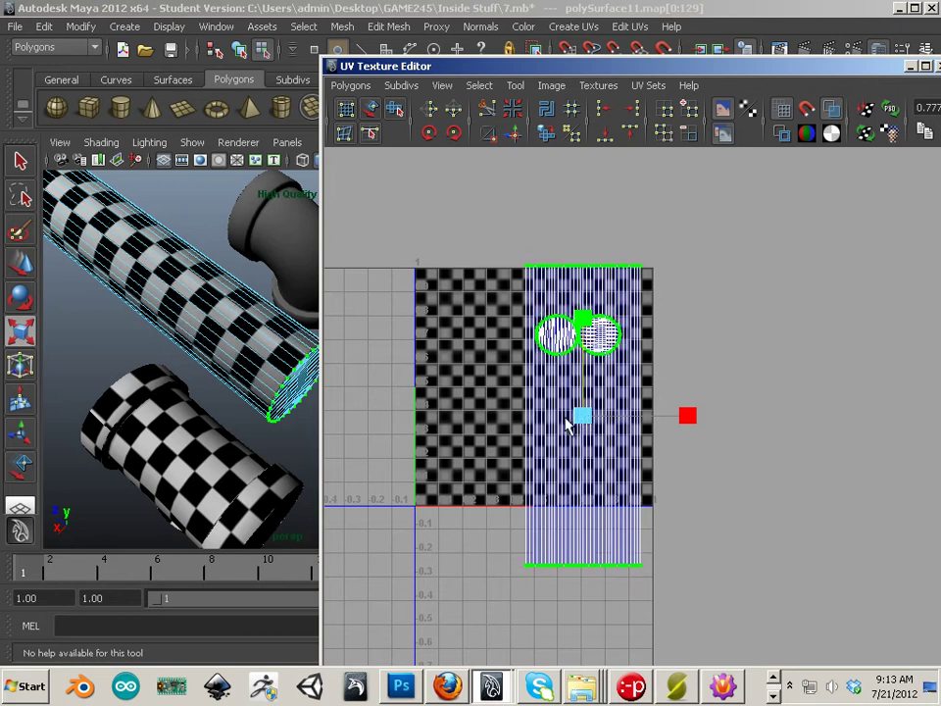
pyautogui.moveTo(583, 415); pyautogui.dragTo(600, 390)
pyautogui.hotkey('ctrl', 'z')
# - Select the long pipe's two round end-cap shells and move them away from their place on the side shell
pyautogui.press('w')
pyautogui.press('r')
pyautogui.press('w')
pyautogui.click(673, 359)
pyautogui.moveTo(672, 359); pyautogui.dragTo(534, 309)
pyautogui.moveTo(593, 332); pyautogui.dragTo(522, 297)
# - Select the tee fitting and scale all of its UVs down together
pyautogui.keyDown('alt'); pyautogui.moveTo(247, 408); pyautogui.dragTo(256, 376, button='middle'); pyautogui.keyUp('alt')
pyautogui.moveTo(194, 368); pyautogui.dragTo(269, 348, button='right')
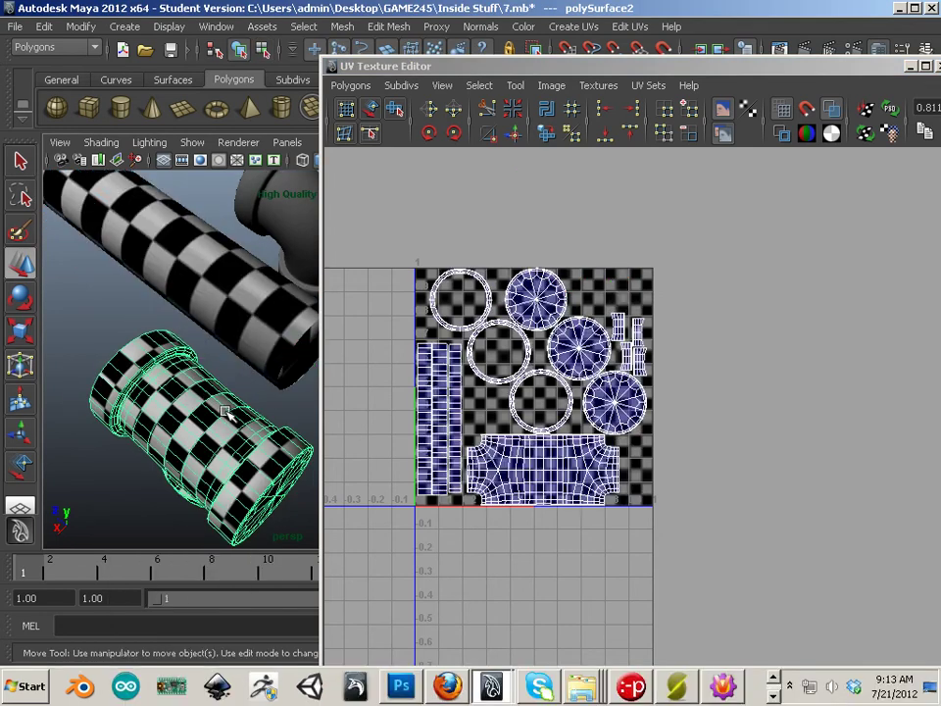
pyautogui.moveTo(510, 432); pyautogui.dragTo(572, 428, button='right')
pyautogui.moveTo(389, 257); pyautogui.dragTo(739, 624)
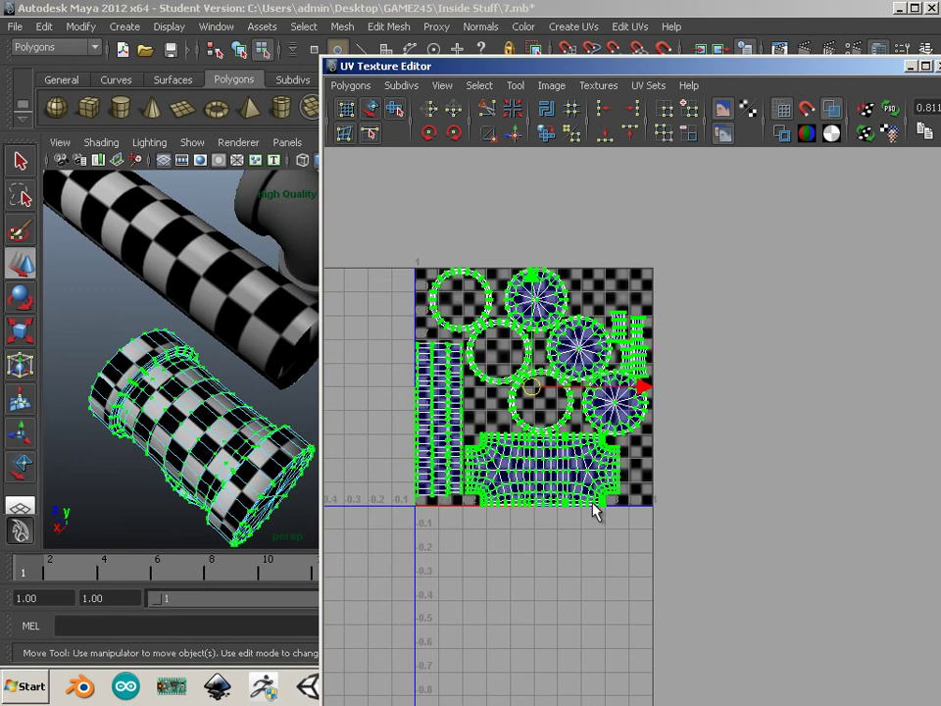
pyautogui.moveTo(530, 389); pyautogui.dragTo(484, 404)
# - Reselect all the tee fitting's UVs and move them toward the texture square's upper-left corner
pyautogui.keyDown('alt'); pyautogui.moveTo(157, 392); pyautogui.dragTo(187, 459); pyautogui.keyUp('alt')
pyautogui.click(191, 462)
pyautogui.moveTo(510, 426); pyautogui.dragTo(585, 416, button='right')
pyautogui.moveTo(451, 299); pyautogui.dragTo(594, 487)
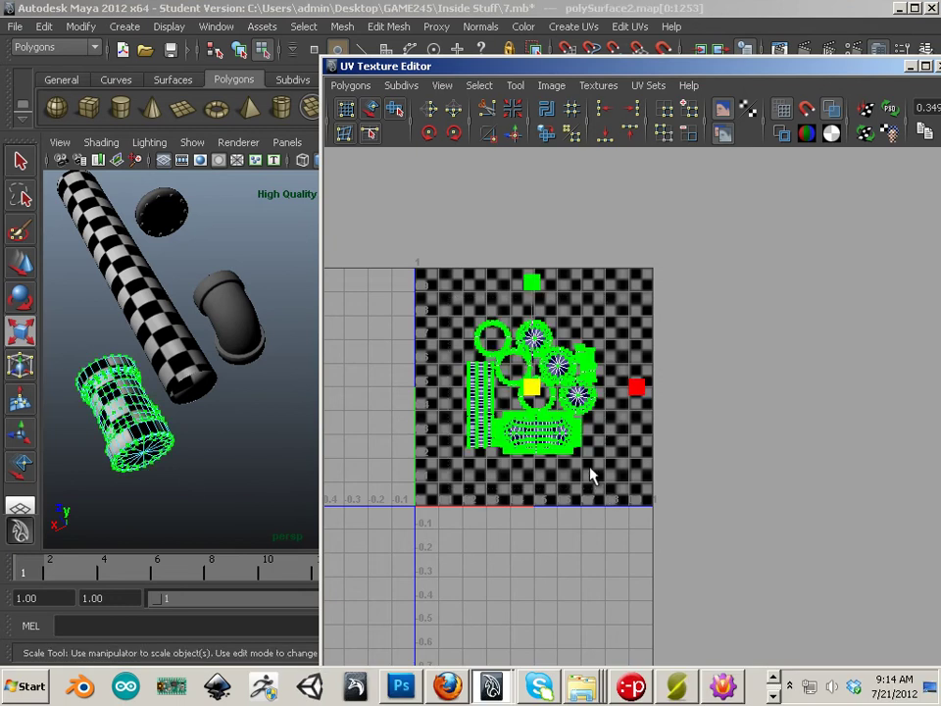
pyautogui.press('w')
pyautogui.moveTo(538, 392); pyautogui.dragTo(492, 350)
# - Select the curved elbow fitting and apply Automatic Mapping to it
pyautogui.click(230, 434)
pyautogui.keyDown('alt'); pyautogui.moveTo(250, 433); pyautogui.dragTo(104, 373); pyautogui.keyUp('alt')
pyautogui.keyDown('alt'); pyautogui.moveTo(242, 349); pyautogui.dragTo(277, 422); pyautogui.keyUp('alt')
pyautogui.rightClick(272, 371)
pyautogui.click(248, 373)
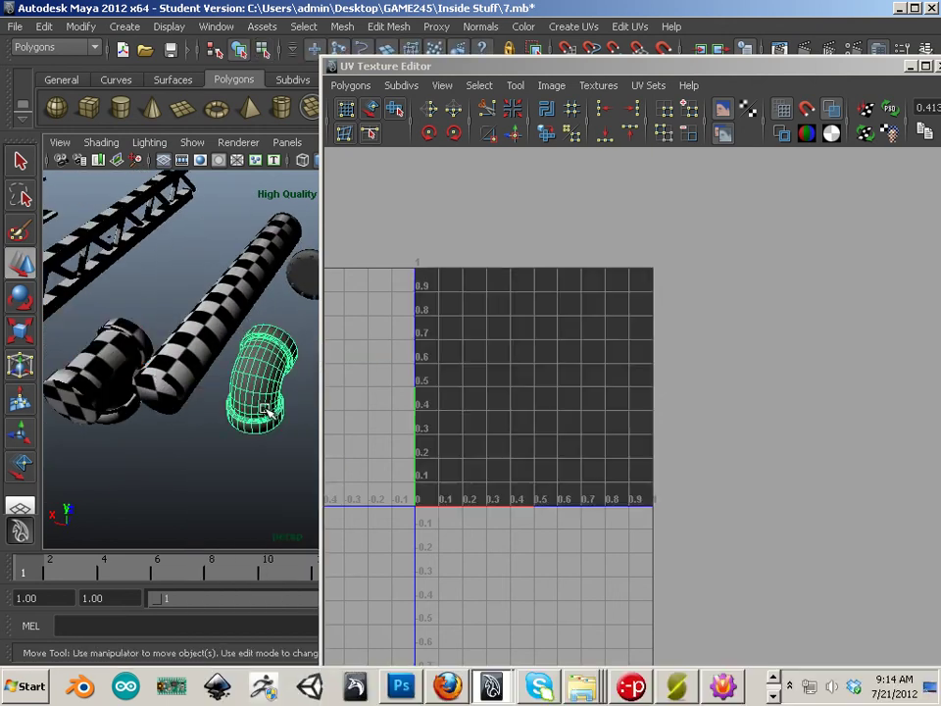
pyautogui.click(569, 29)
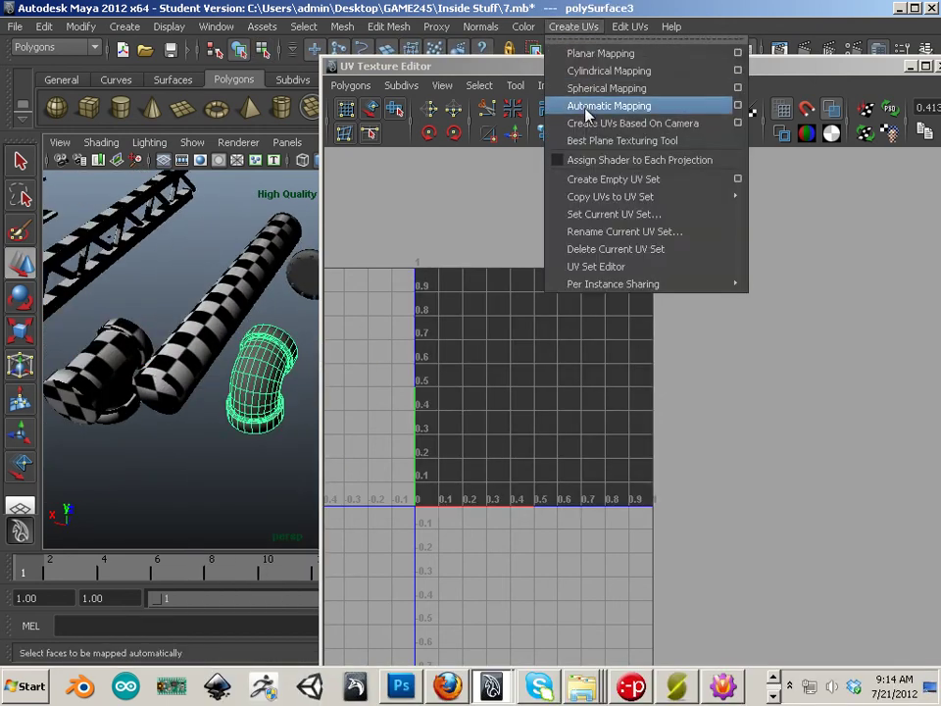
pyautogui.click(566, 103)
pyautogui.keyDown('alt'); pyautogui.moveTo(312, 365); pyautogui.dragTo(491, 390, button='right'); pyautogui.keyUp('alt')
pyautogui.scroll(4, 490, 390)
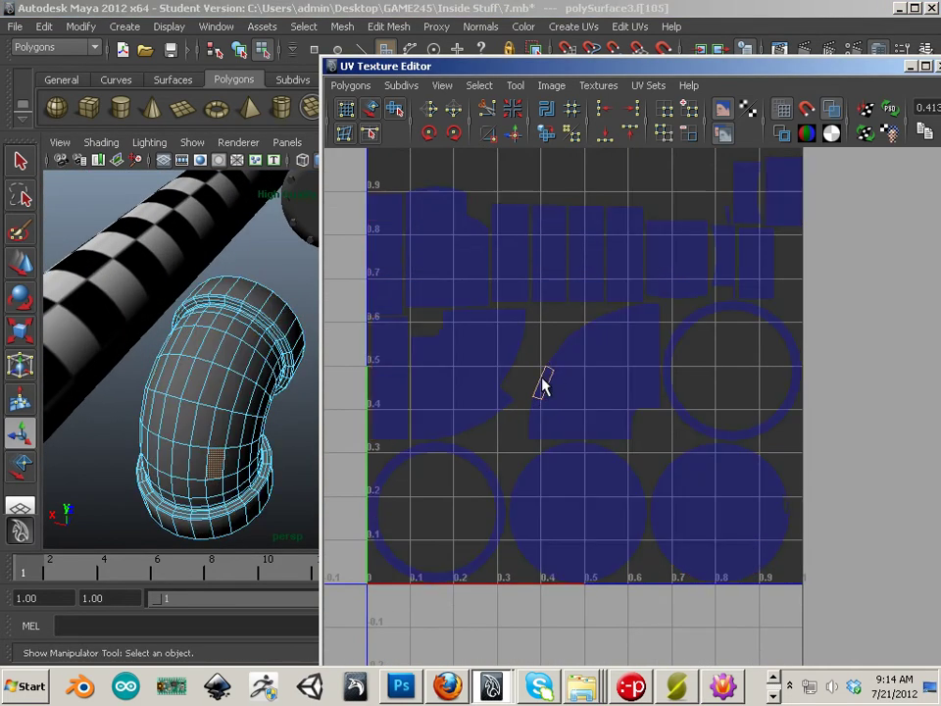
# - Move and sew the outer curved edges of the notched elbow shell to its matching body shell
pyautogui.moveTo(574, 374); pyautogui.dragTo(614, 382, button='right')
pyautogui.moveTo(537, 370); pyautogui.dragTo(557, 334, button='right')
pyautogui.click(526, 353)
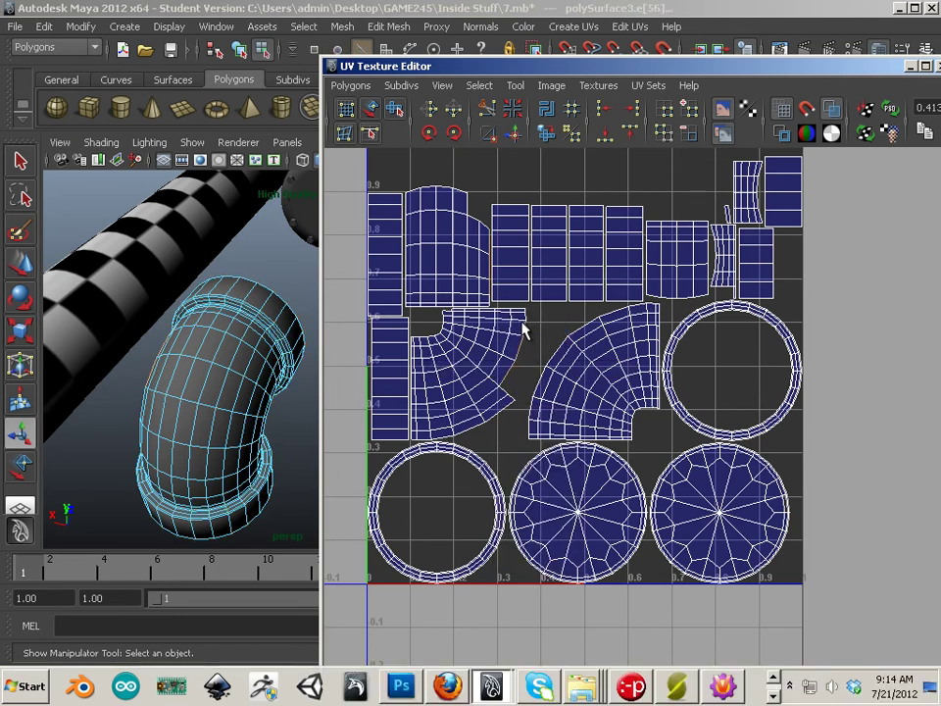
pyautogui.click(527, 324)
pyautogui.click(526, 338)
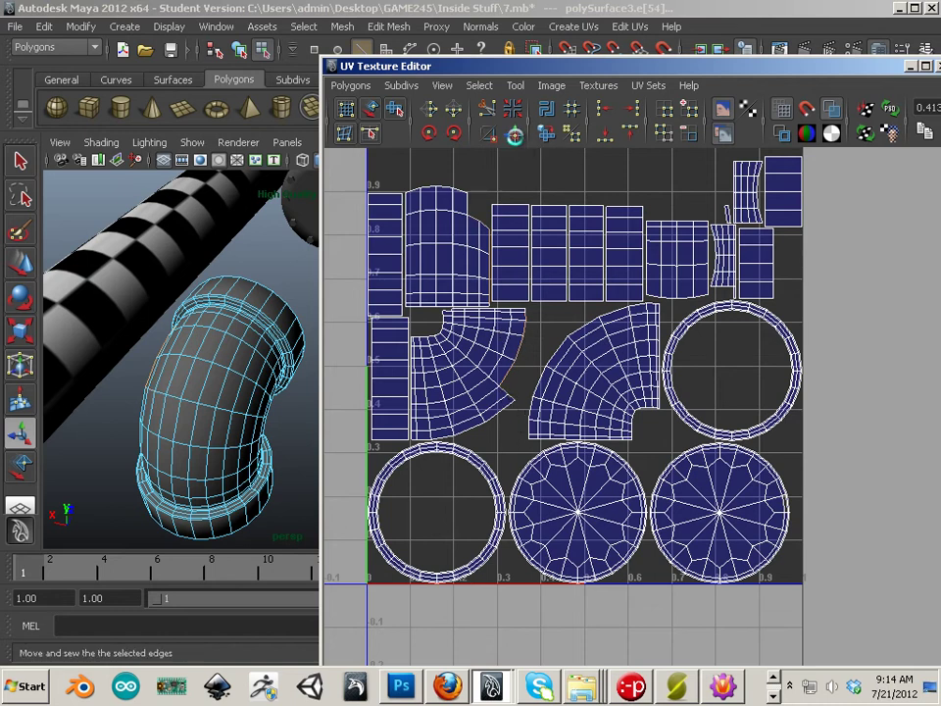
pyautogui.click(519, 134)
pyautogui.keyDown('alt'); pyautogui.moveTo(546, 326); pyautogui.dragTo(537, 278, button='middle'); pyautogui.keyUp('alt')
# - Select the sewn elbow shell and move it outside the texture square
pyautogui.moveTo(497, 286); pyautogui.dragTo(530, 284, button='right')
pyautogui.click(509, 285)
pyautogui.press('w')
pyautogui.moveTo(506, 308); pyautogui.dragTo(891, 421)
pyautogui.keyDown('alt'); pyautogui.moveTo(892, 421); pyautogui.dragTo(636, 326, button='middle'); pyautogui.keyUp('alt')
pyautogui.keyDown('alt'); pyautogui.moveTo(636, 320); pyautogui.dragTo(684, 331, button='right'); pyautogui.keyUp('alt')
pyautogui.keyDown('alt'); pyautogui.moveTo(684, 332); pyautogui.dragTo(735, 341, button='middle'); pyautogui.keyUp('alt')
# - Move and sew the edges along the open notch inside the merged elbow shell
pyautogui.moveTo(731, 365); pyautogui.dragTo(738, 323, button='right')
pyautogui.click(737, 357)
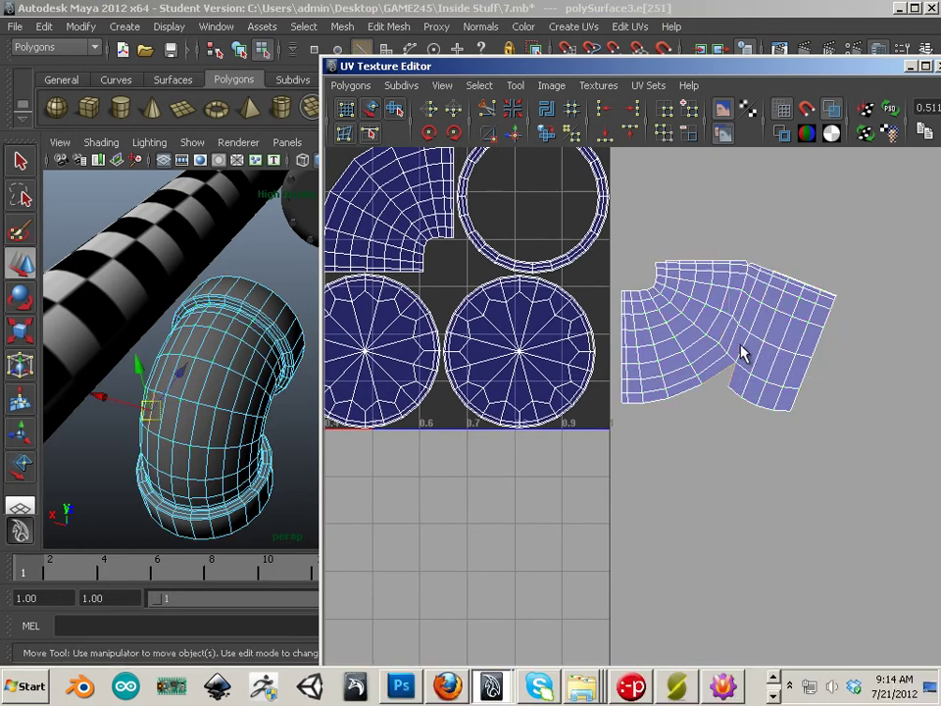
pyautogui.click(520, 144)
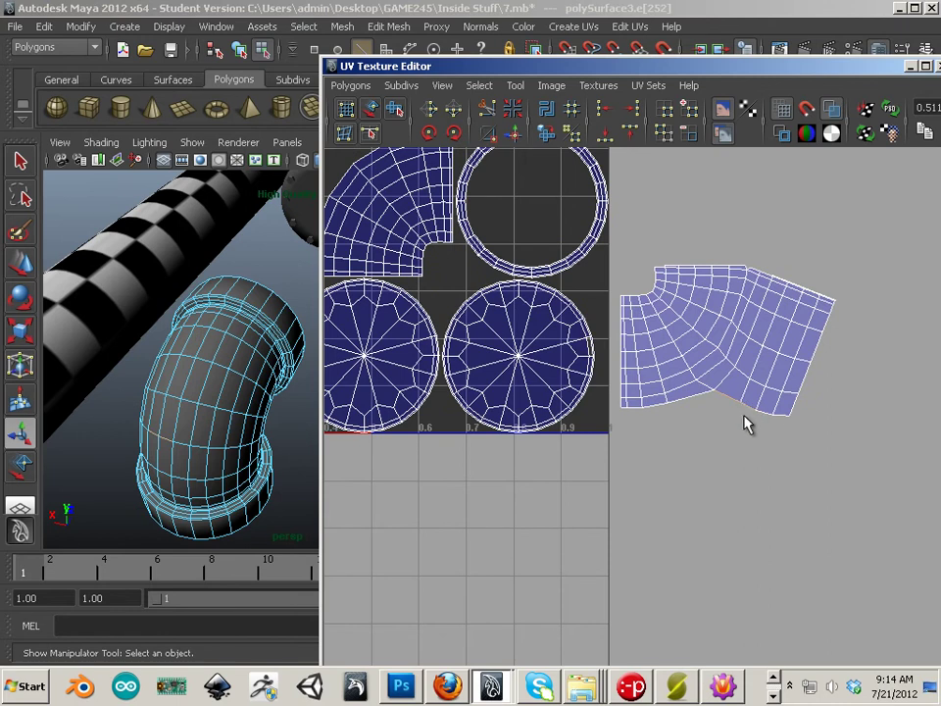
# - Select the merged elbow shell's lower border edges and sew the matching body shell onto them
pyautogui.click(664, 417)
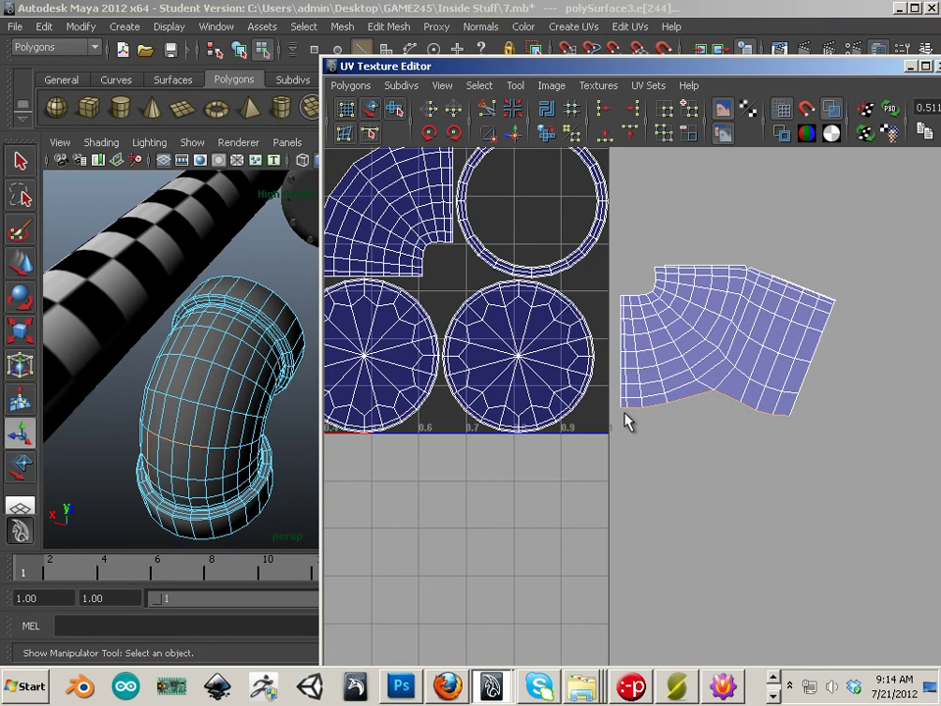
pyautogui.keyDown('alt'); pyautogui.moveTo(694, 428); pyautogui.dragTo(743, 452, button='middle'); pyautogui.keyUp('alt')
pyautogui.keyDown('alt'); pyautogui.moveTo(725, 452); pyautogui.dragTo(603, 427, button='right'); pyautogui.keyUp('alt')
pyautogui.keyDown('alt'); pyautogui.moveTo(637, 426); pyautogui.dragTo(604, 473, button='middle'); pyautogui.keyUp('alt')
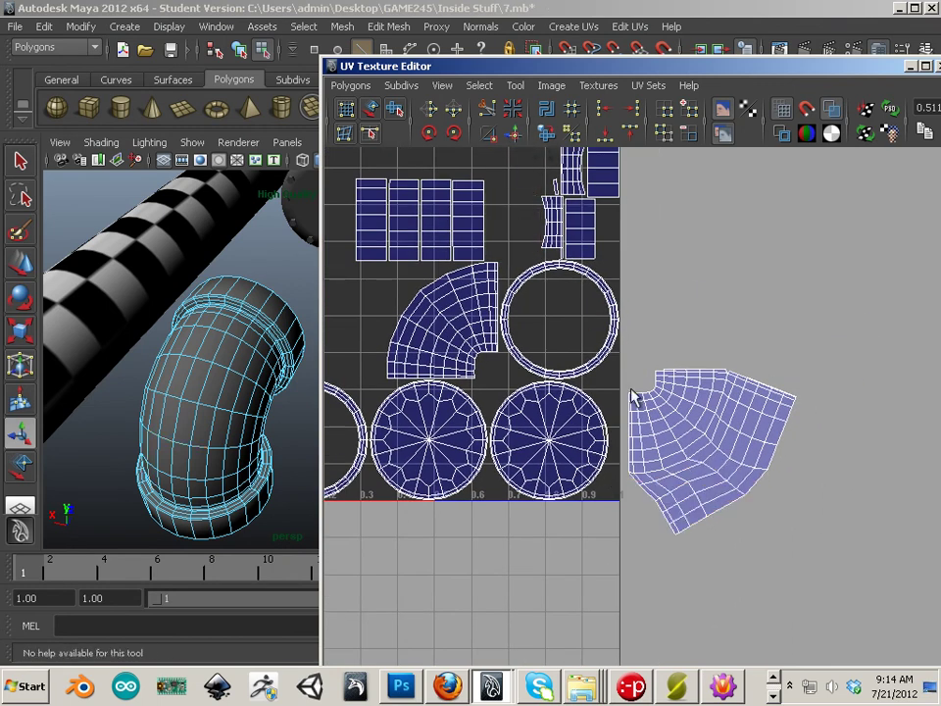
pyautogui.keyDown('alt'); pyautogui.moveTo(716, 423); pyautogui.dragTo(732, 406, button='middle'); pyautogui.keyUp('alt')
pyautogui.scroll(2, 731, 406)
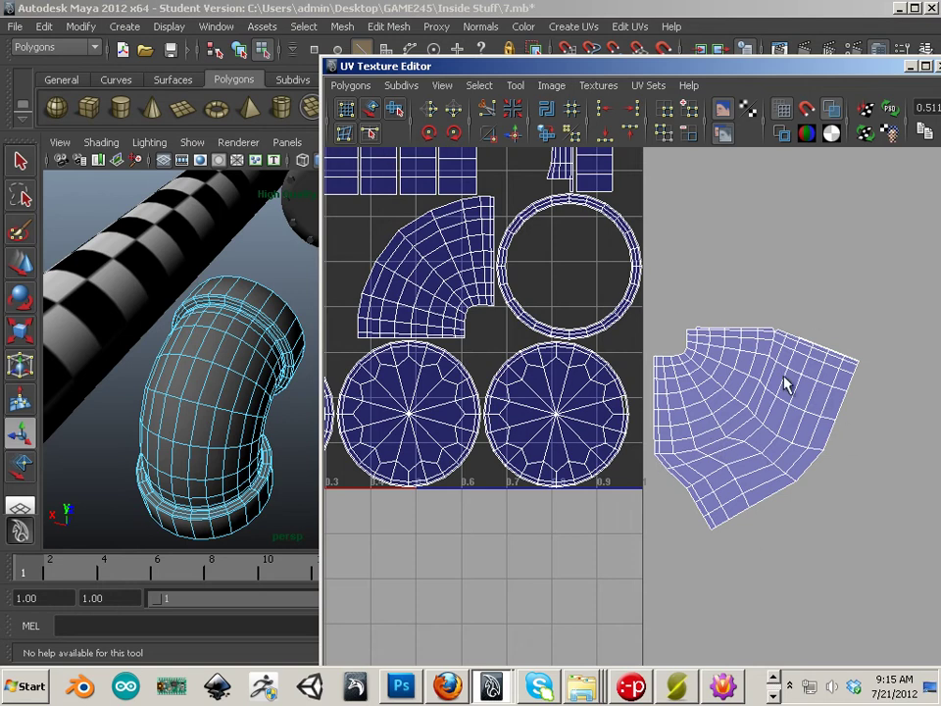
# - Select the outer border edges of the merged elbow shell and move and sew the remaining curved body shell onto them
pyautogui.keyDown('alt'); pyautogui.moveTo(796, 419); pyautogui.dragTo(699, 395, button='middle'); pyautogui.keyUp('alt')
pyautogui.scroll(1, 755, 402)
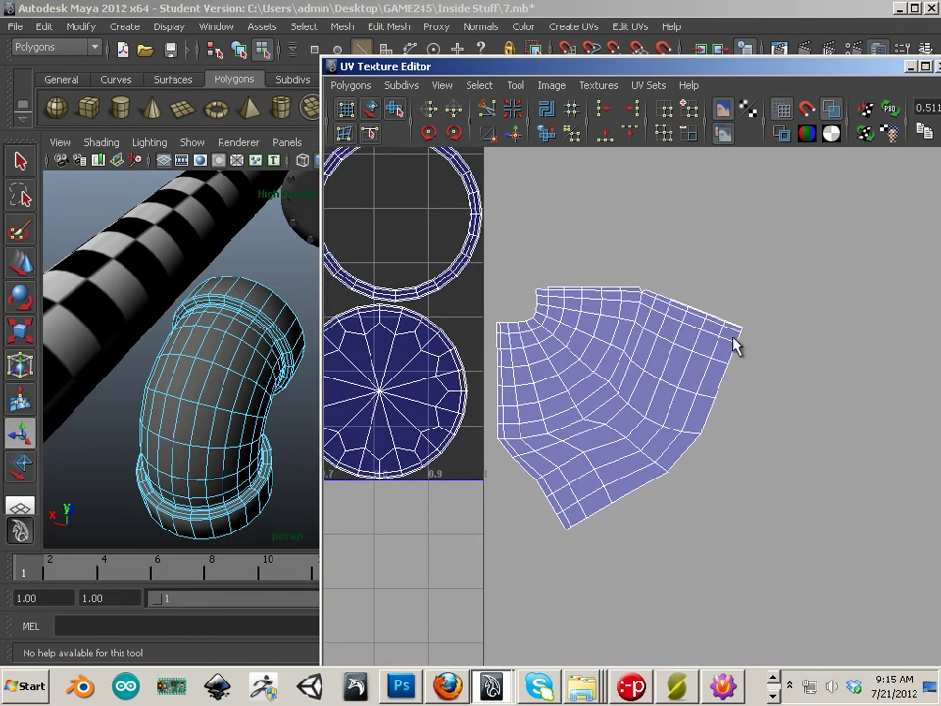
pyautogui.click(731, 346)
pyautogui.keyDown('shift'); pyautogui.click(728, 379); pyautogui.keyUp('shift')
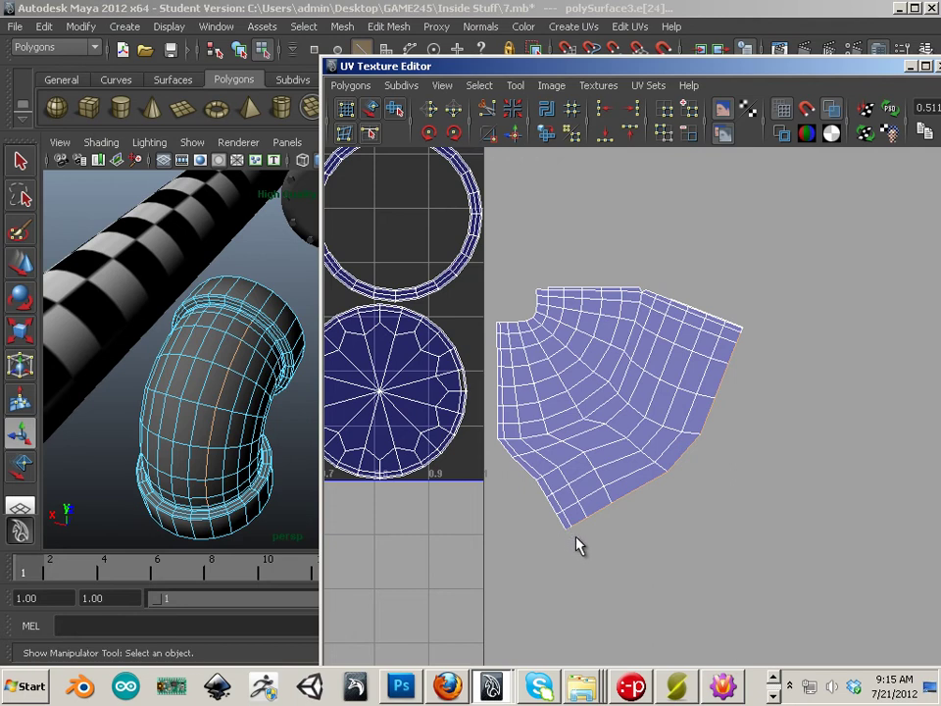
pyautogui.scroll(-1, 714, 404)
pyautogui.keyDown('alt'); pyautogui.moveTo(658, 410); pyautogui.dragTo(551, 460, button='middle'); pyautogui.keyUp('alt')
pyautogui.scroll(7, 766, 464)
pyautogui.scroll(-6, 454, 336)
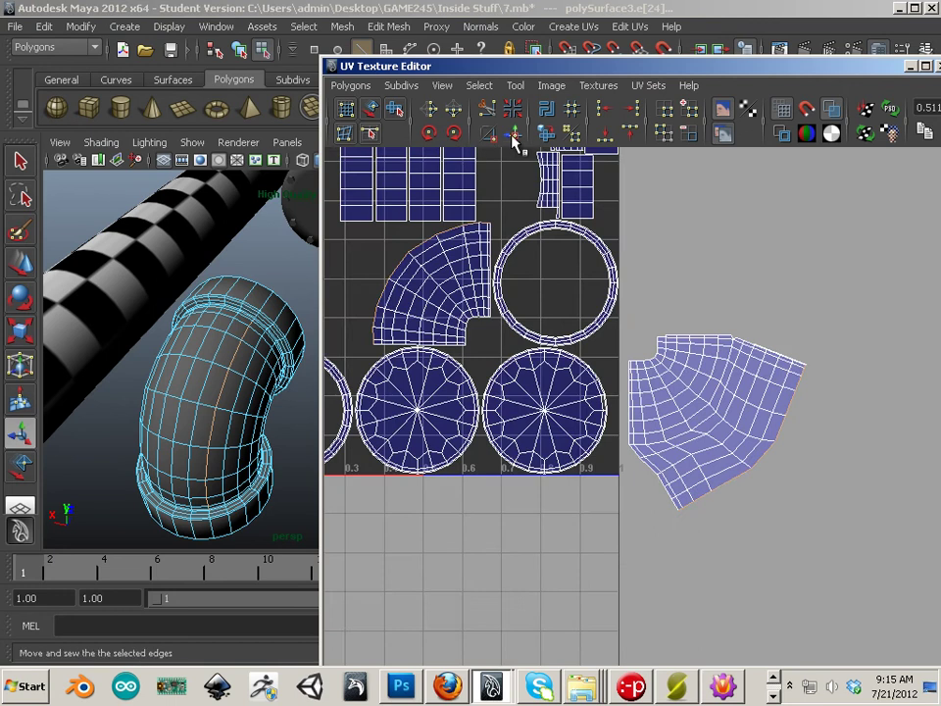
pyautogui.click(512, 134)
pyautogui.keyDown('alt'); pyautogui.moveTo(612, 482); pyautogui.dragTo(612, 440, button='middle'); pyautogui.keyUp('alt')
pyautogui.keyDown('alt'); pyautogui.moveTo(613, 440); pyautogui.dragTo(779, 423, button='right'); pyautogui.keyUp('alt')
# - Lasso the UVs of the newly sewn half of the elbow shell, across the overlapping seam, and unfold them
pyautogui.rightClick(775, 413)
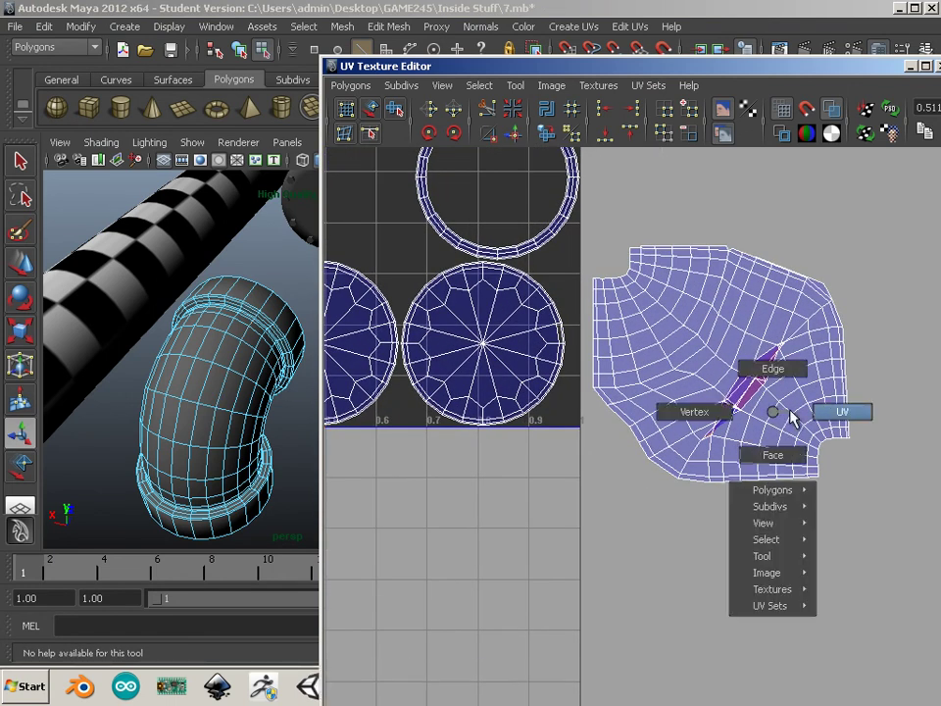
pyautogui.click(20, 196)
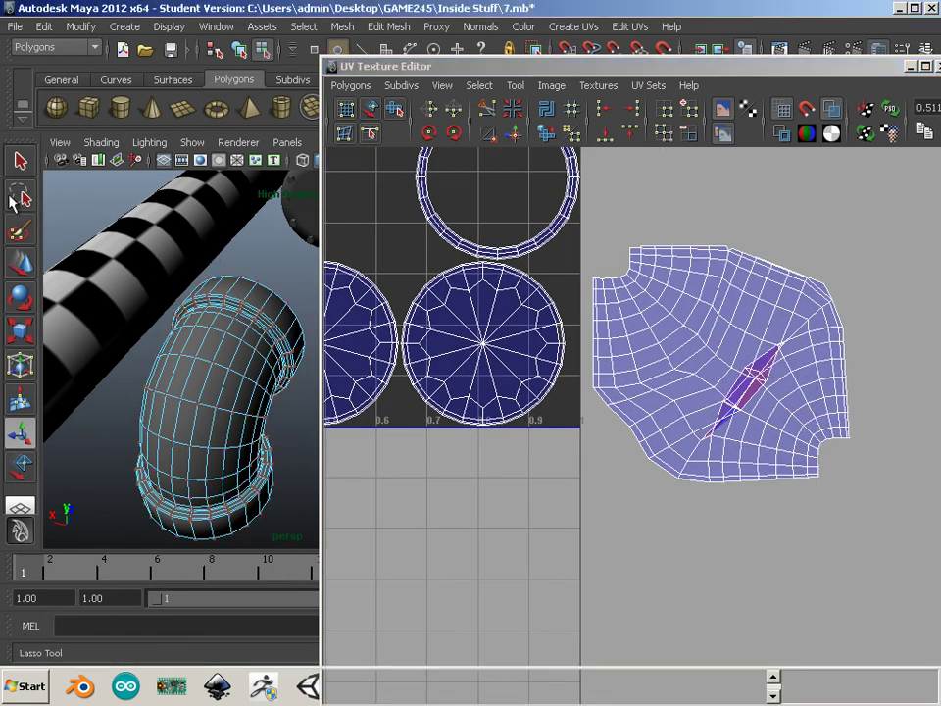
pyautogui.rightClick(770, 417)
pyautogui.moveTo(774, 417); pyautogui.dragTo(840, 419, button='right')
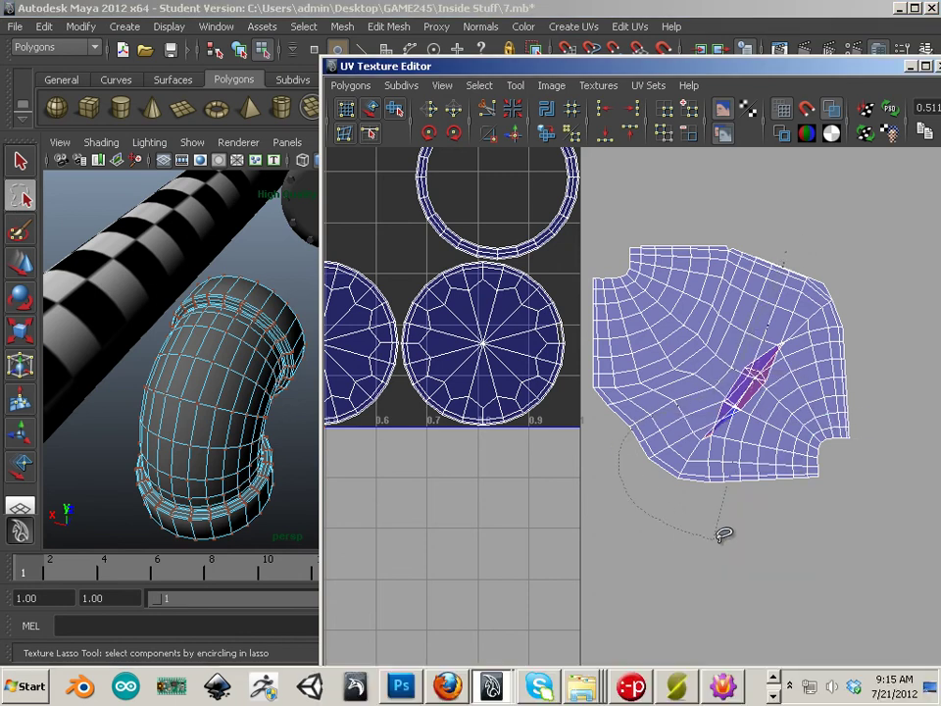
pyautogui.moveTo(843, 248); pyautogui.dragTo(826, 260)
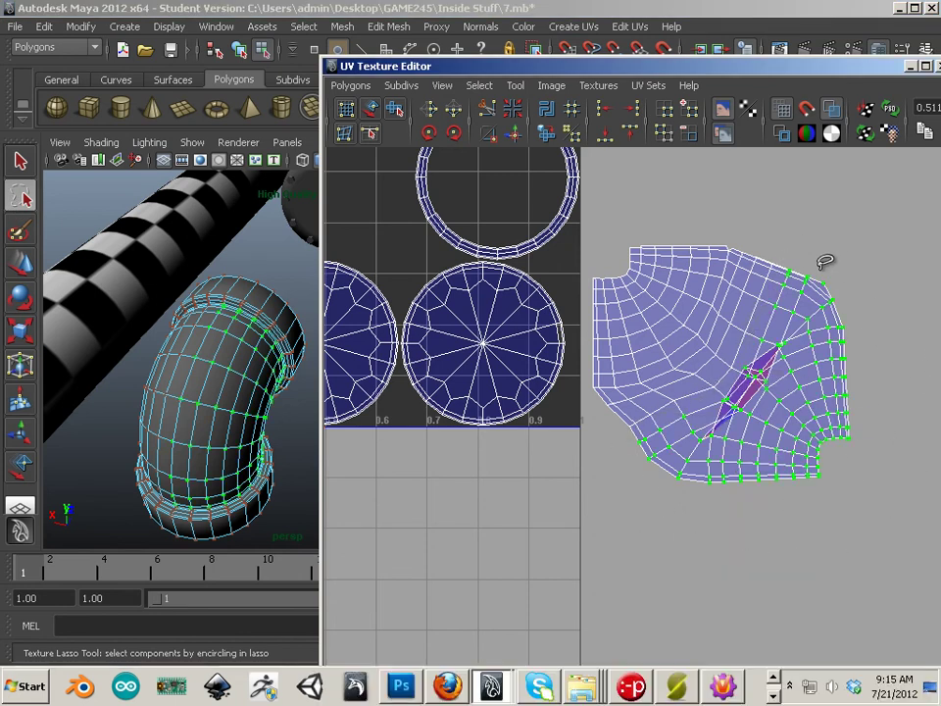
pyautogui.click(553, 138)
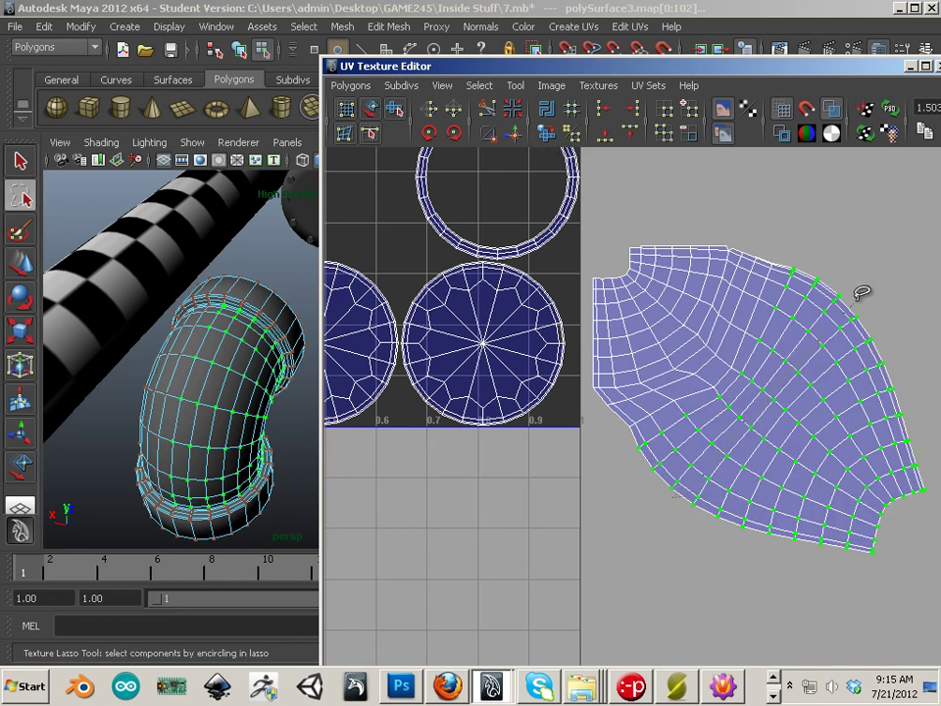
# - Lasso the UVs of the elbow shell's other half and unfold them
pyautogui.moveTo(644, 181)
pyautogui.mouseDown()
pyautogui.moveTo(568, 268)
pyautogui.moveTo(590, 412)
pyautogui.moveTo(607, 405)
pyautogui.mouseUp()
pyautogui.click(546, 136)
pyautogui.keyDown('alt'); pyautogui.moveTo(742, 341); pyautogui.dragTo(717, 345, button='right'); pyautogui.keyUp('alt')
pyautogui.keyDown('alt'); pyautogui.moveTo(718, 345); pyautogui.dragTo(650, 355, button='middle'); pyautogui.keyUp('alt')
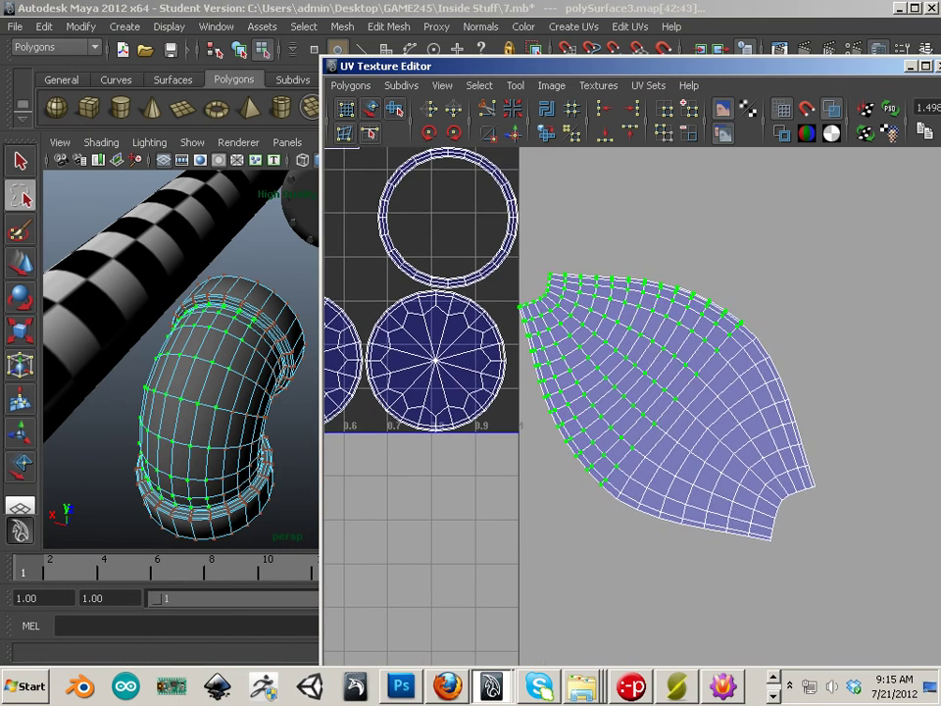
# - Apply the checker texture to the elbow and examine the pattern on its body from several angles
pyautogui.moveTo(194, 428); pyautogui.dragTo(195, 425, button='middle')
pyautogui.keyDown('alt'); pyautogui.moveTo(245, 461); pyautogui.dragTo(241, 403); pyautogui.keyUp('alt')
pyautogui.keyDown('alt'); pyautogui.moveTo(241, 403); pyautogui.dragTo(238, 406, button='middle'); pyautogui.keyUp('alt')
pyautogui.moveTo(237, 405)
pyautogui.keyDown('alt'); pyautogui.mouseDown()
pyautogui.moveTo(301, 298)
pyautogui.moveTo(461, 349)
pyautogui.moveTo(107, 334)
pyautogui.moveTo(125, 334)
pyautogui.mouseUp(); pyautogui.keyUp('alt')
pyautogui.moveTo(199, 359)
pyautogui.keyDown('alt'); pyautogui.mouseDown()
pyautogui.moveTo(121, 272)
pyautogui.moveTo(62, 168)
pyautogui.moveTo(99, 208)
pyautogui.moveTo(112, 376)
pyautogui.moveTo(169, 375)
pyautogui.mouseUp(); pyautogui.keyUp('alt')
pyautogui.keyDown('alt'); pyautogui.moveTo(614, 442); pyautogui.dragTo(500, 412, button='right'); pyautogui.keyUp('alt')
pyautogui.moveTo(138, 348)
pyautogui.keyDown('alt'); pyautogui.mouseDown()
pyautogui.moveTo(196, 359)
pyautogui.moveTo(222, 385)
pyautogui.mouseUp(); pyautogui.keyUp('alt')
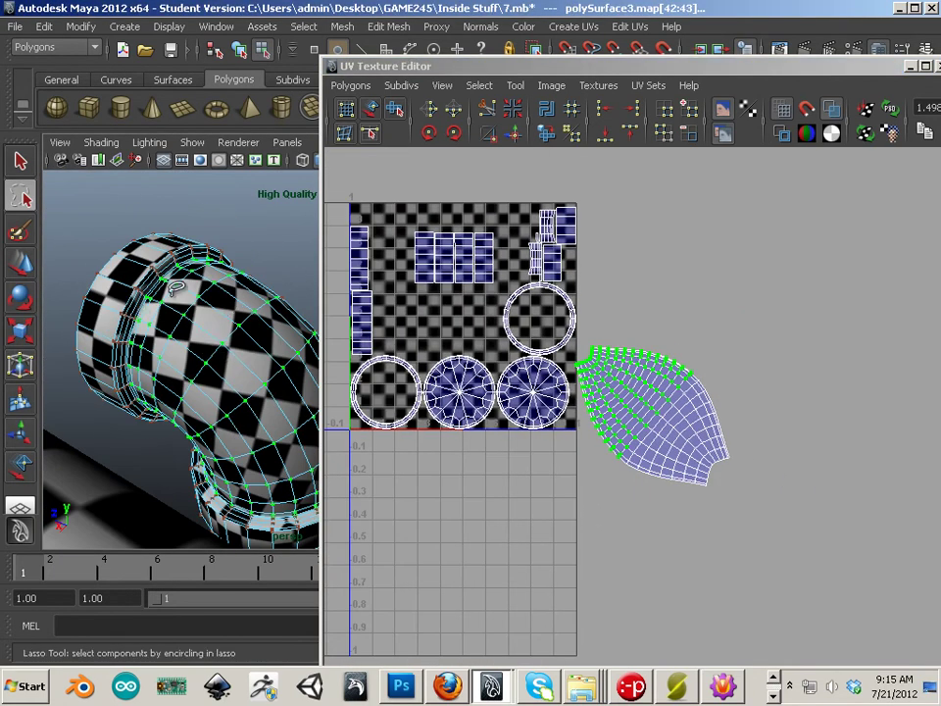
pyautogui.keyDown('alt'); pyautogui.moveTo(510, 444); pyautogui.dragTo(704, 457, button='middle'); pyautogui.keyUp('alt')
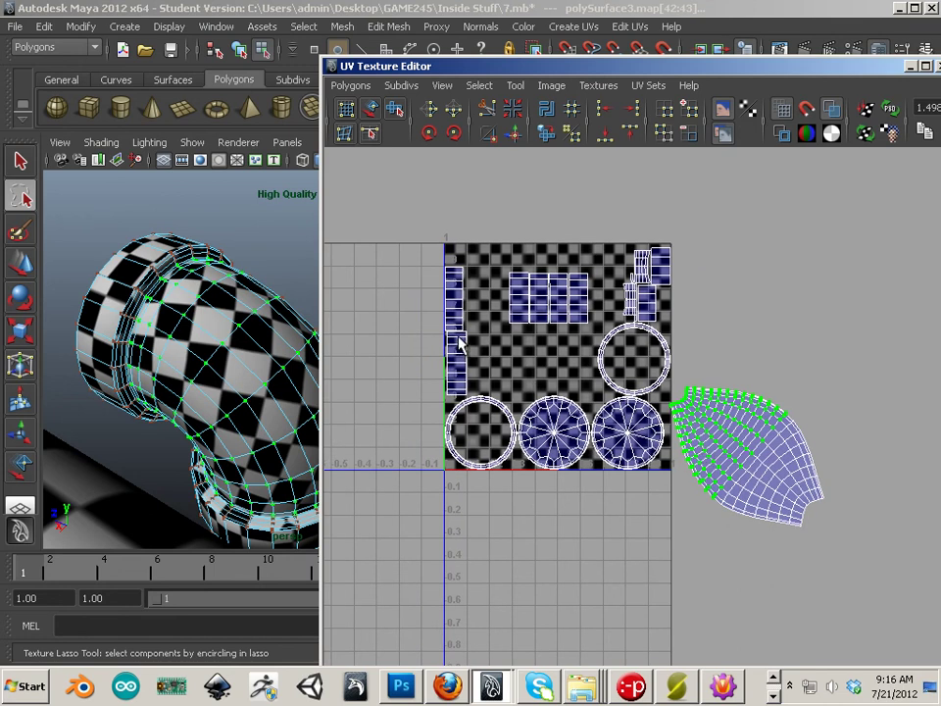
# - Select the upper end edge of the rightmost rectangular rim strip and move and sew its matching strip onto it
pyautogui.click(20, 263)
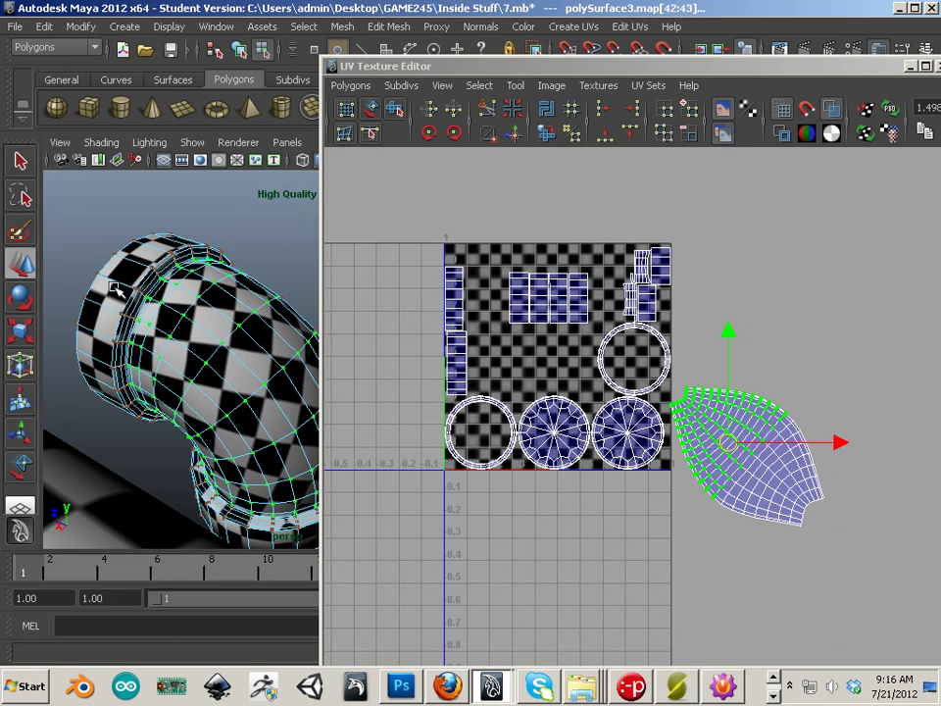
pyautogui.keyDown('alt'); pyautogui.moveTo(442, 388); pyautogui.dragTo(644, 429, button='right'); pyautogui.keyUp('alt')
pyautogui.keyDown('alt'); pyautogui.moveTo(485, 336); pyautogui.dragTo(515, 443, button='middle'); pyautogui.keyUp('alt')
pyautogui.keyDown('alt'); pyautogui.moveTo(515, 443); pyautogui.dragTo(580, 299, button='right'); pyautogui.keyUp('alt')
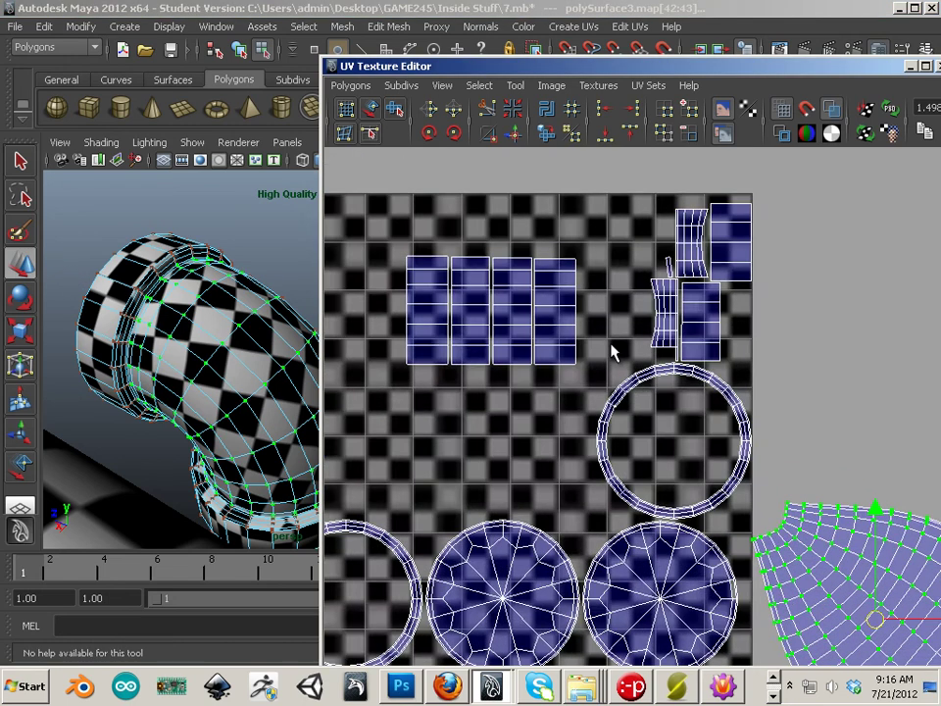
pyautogui.click(551, 262)
pyautogui.moveTo(539, 259); pyautogui.dragTo(546, 227, button='right')
pyautogui.click(542, 268)
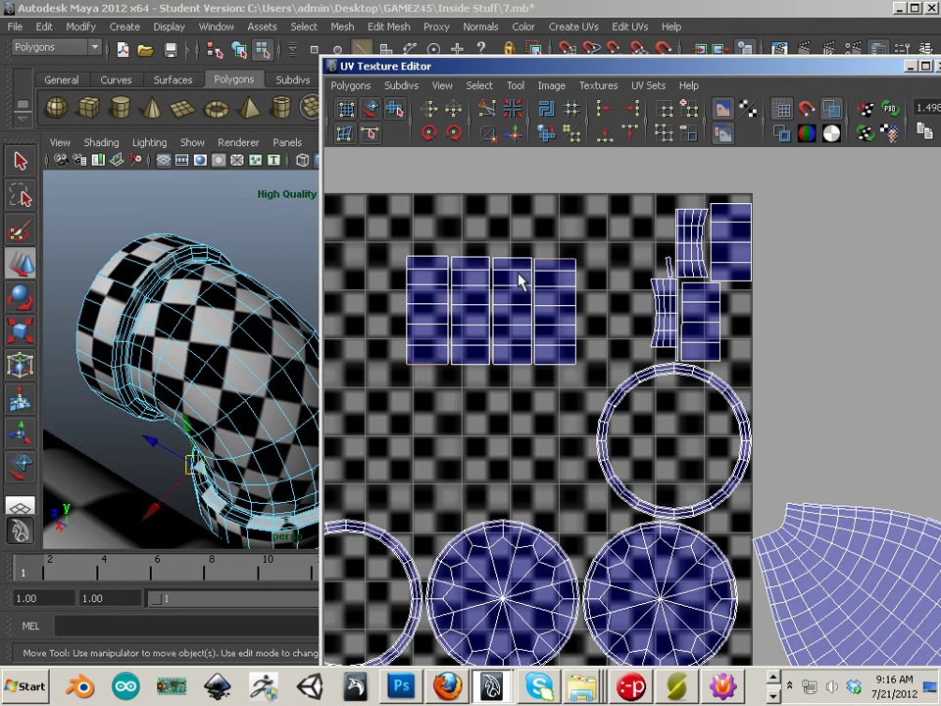
pyautogui.click(515, 137)
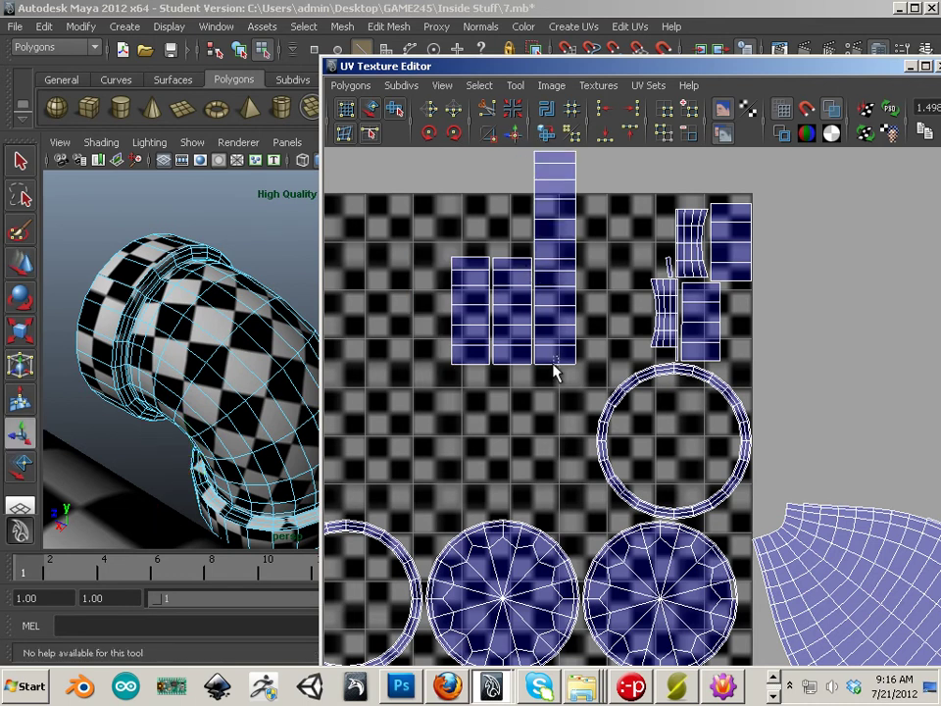
# - Move and sew the other loose rim strips end to end, forming two long parallel strips
pyautogui.moveTo(549, 378); pyautogui.dragTo(548, 375)
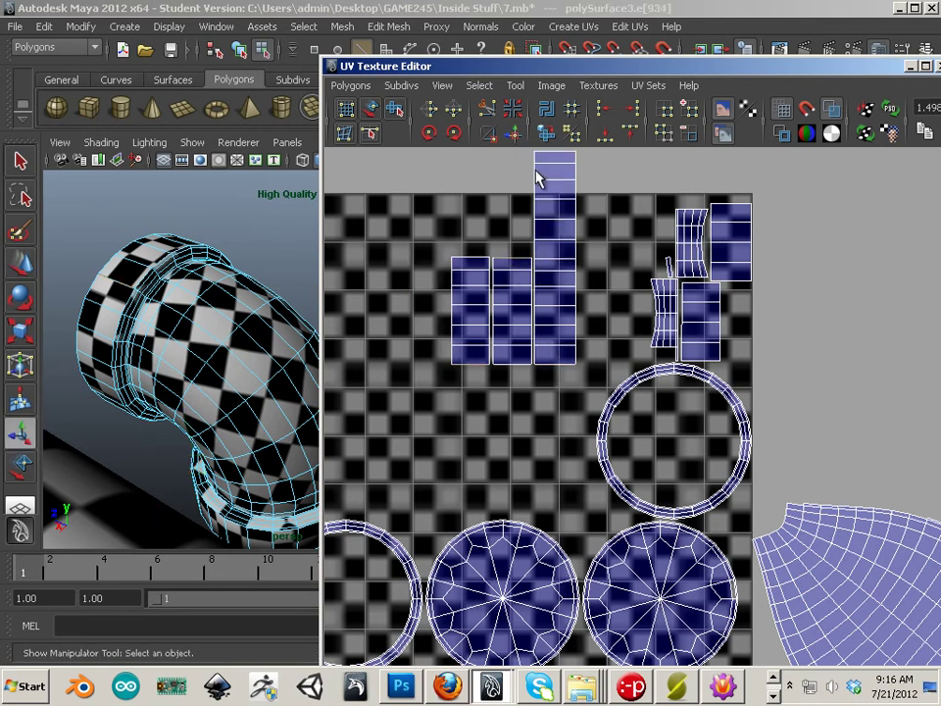
pyautogui.click(515, 136)
pyautogui.keyDown('alt'); pyautogui.moveTo(538, 362); pyautogui.dragTo(504, 361, button='right'); pyautogui.keyUp('alt')
pyautogui.keyDown('alt'); pyautogui.moveTo(505, 361); pyautogui.dragTo(573, 333, button='middle'); pyautogui.keyUp('alt')
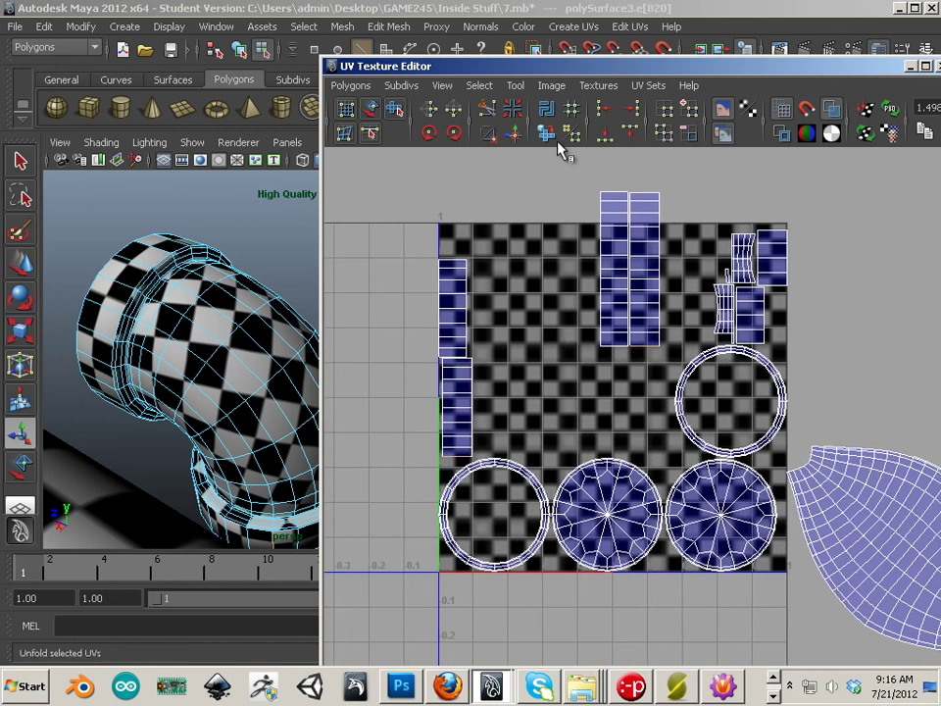
pyautogui.click(517, 135)
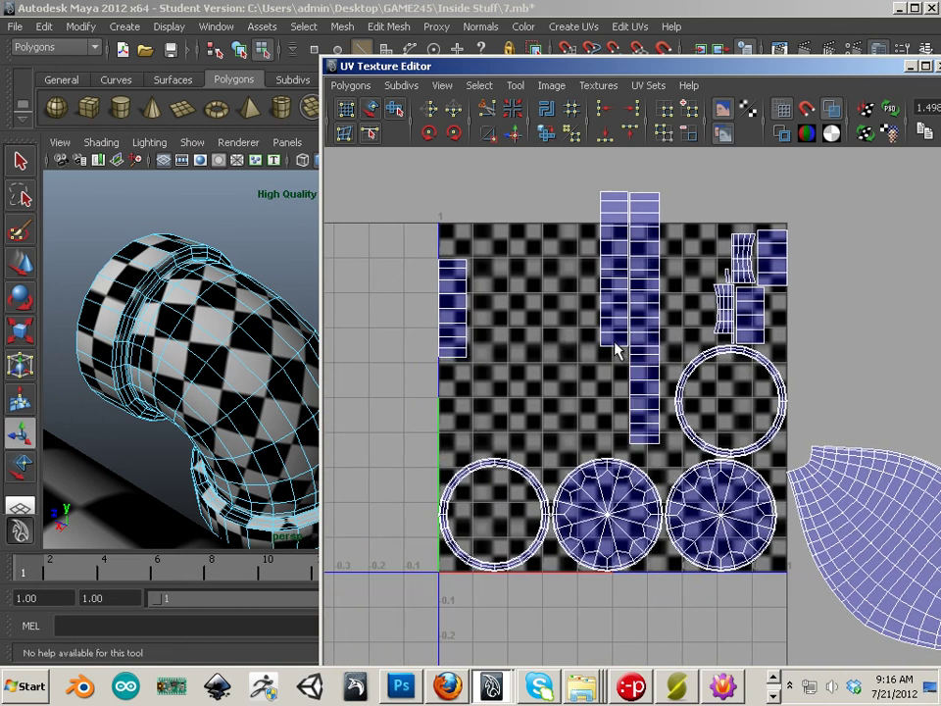
pyautogui.click(517, 136)
pyautogui.scroll(-2, 462, 315)
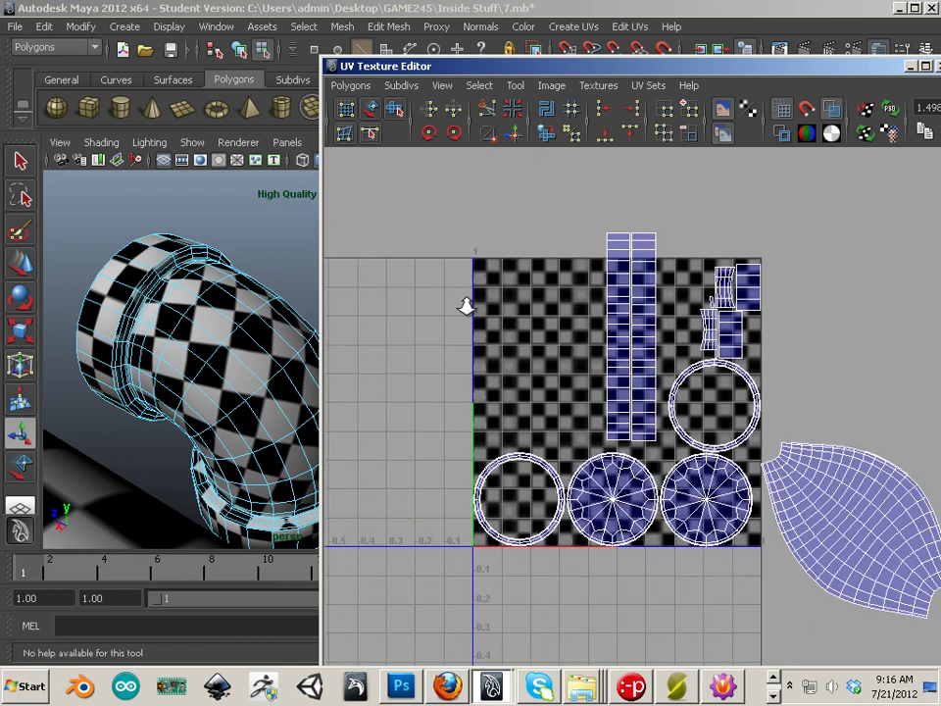
# - Select the UVs of the two long rim strips and try to scale them uniformly
pyautogui.keyDown('alt'); pyautogui.moveTo(548, 349); pyautogui.dragTo(509, 329, button='middle'); pyautogui.keyUp('alt')
pyautogui.moveTo(594, 284); pyautogui.dragTo(661, 283, button='right')
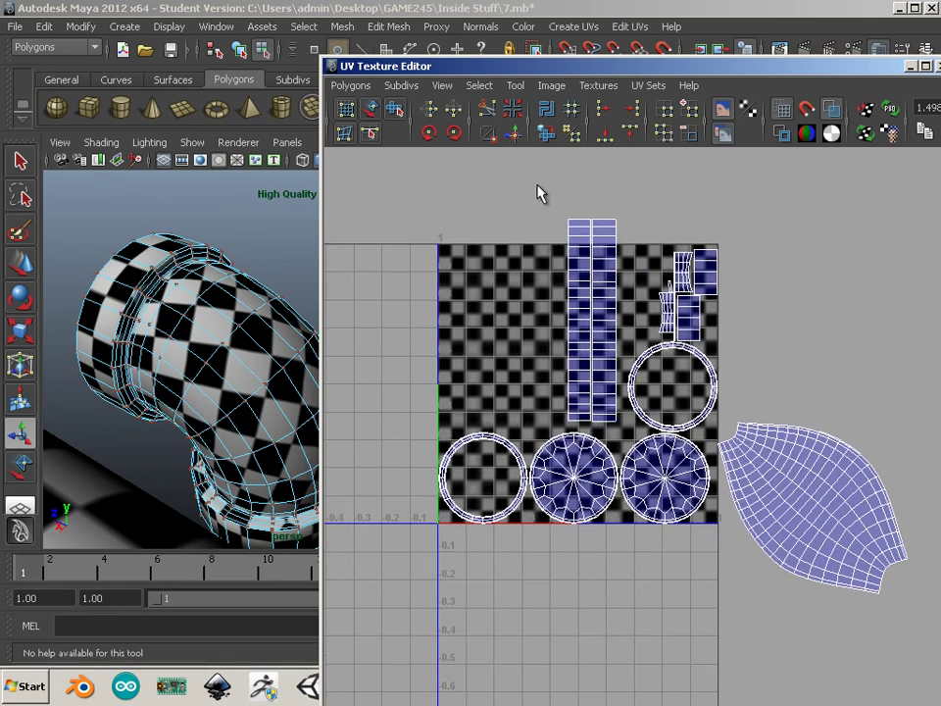
pyautogui.moveTo(563, 211); pyautogui.dragTo(619, 424)
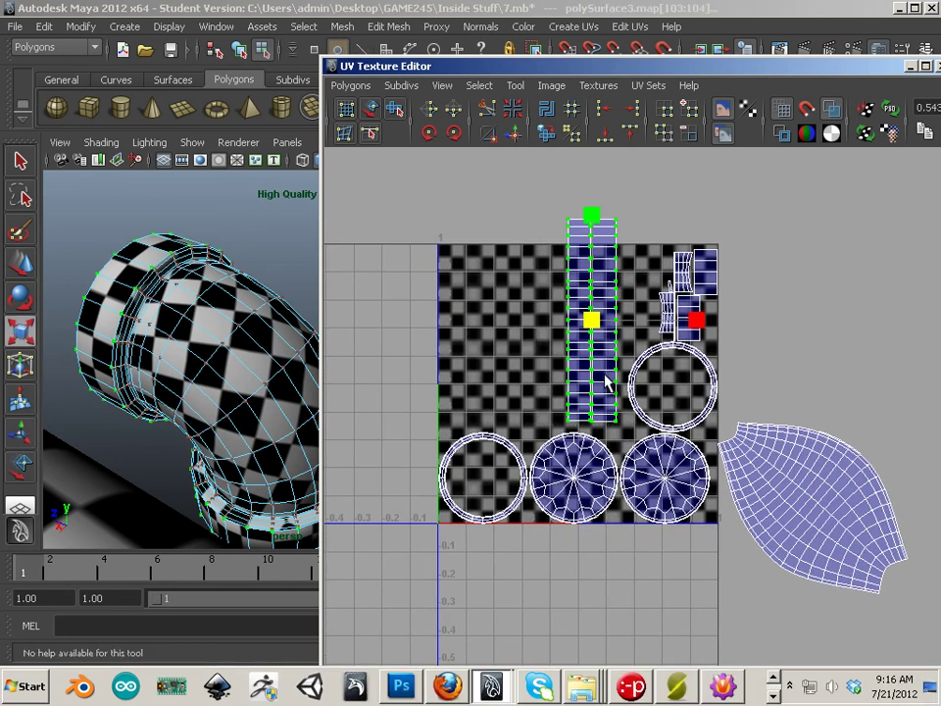
pyautogui.moveTo(592, 326)
pyautogui.mouseDown()
pyautogui.moveTo(546, 322)
pyautogui.moveTo(578, 325)
pyautogui.mouseUp()
pyautogui.click(503, 398)
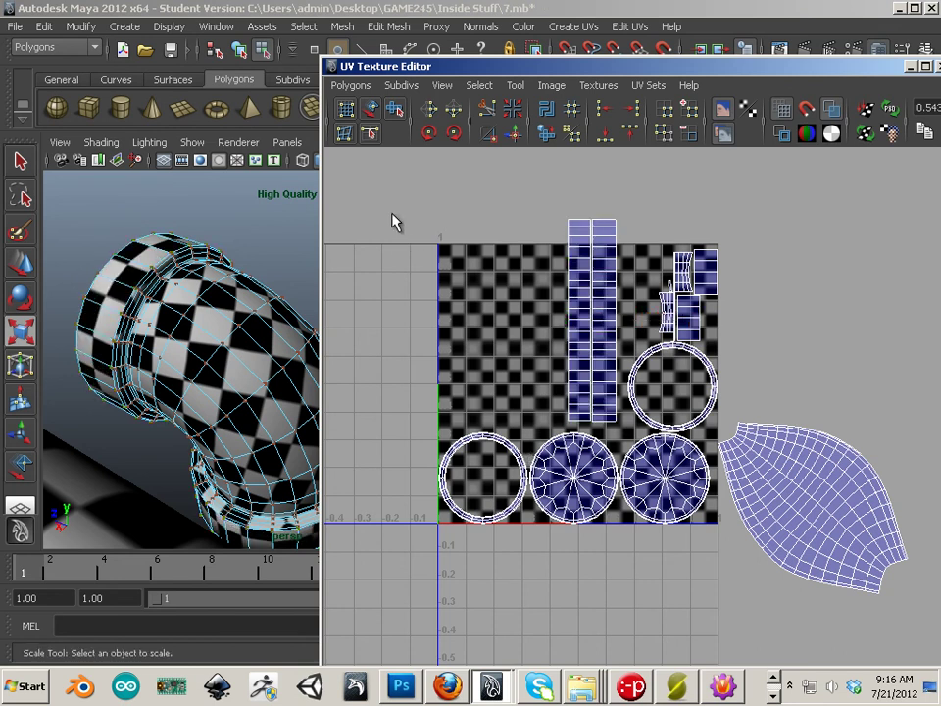
pyautogui.moveTo(892, 671); pyautogui.dragTo(890, 674)
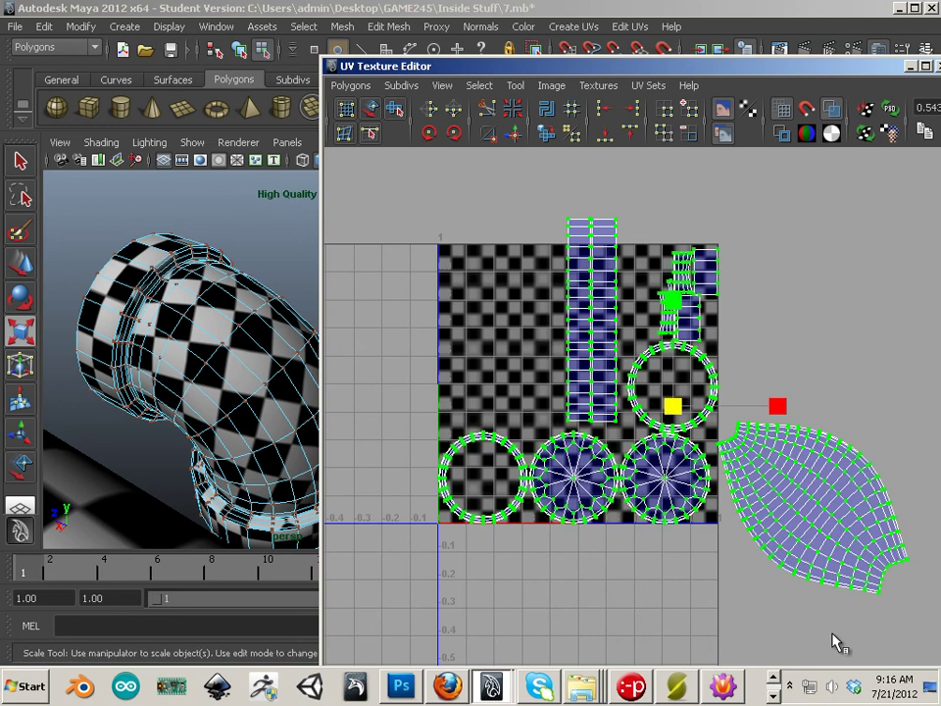
pyautogui.click(702, 559)
# - Move and sew the two remaining short rectangular shells onto the ends of the two long rim strips
pyautogui.moveTo(704, 251); pyautogui.dragTo(701, 230, button='right')
pyautogui.click(709, 249)
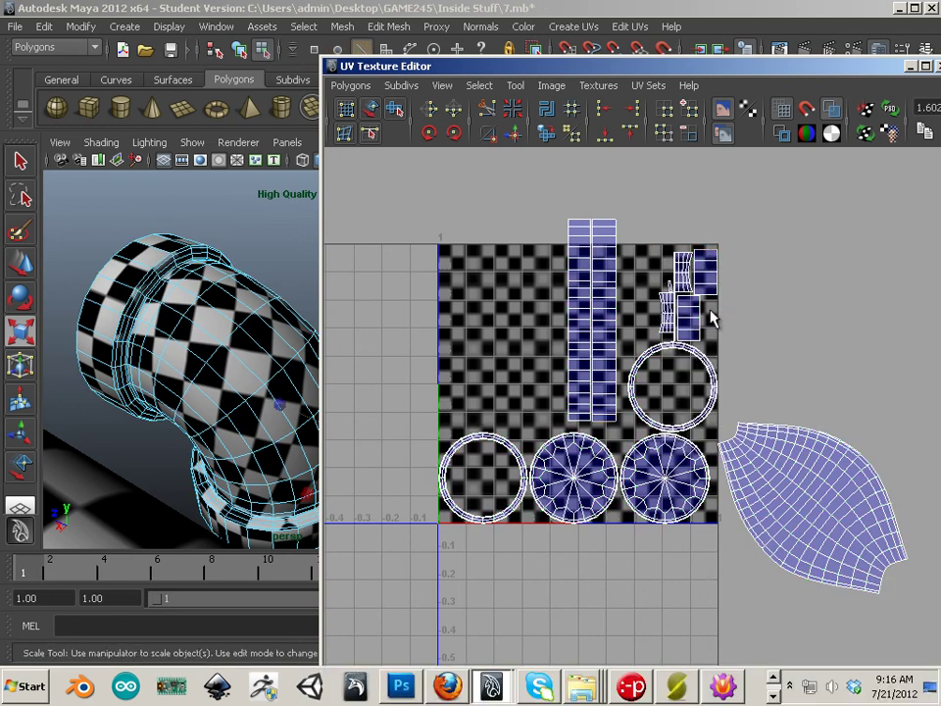
pyautogui.click(516, 144)
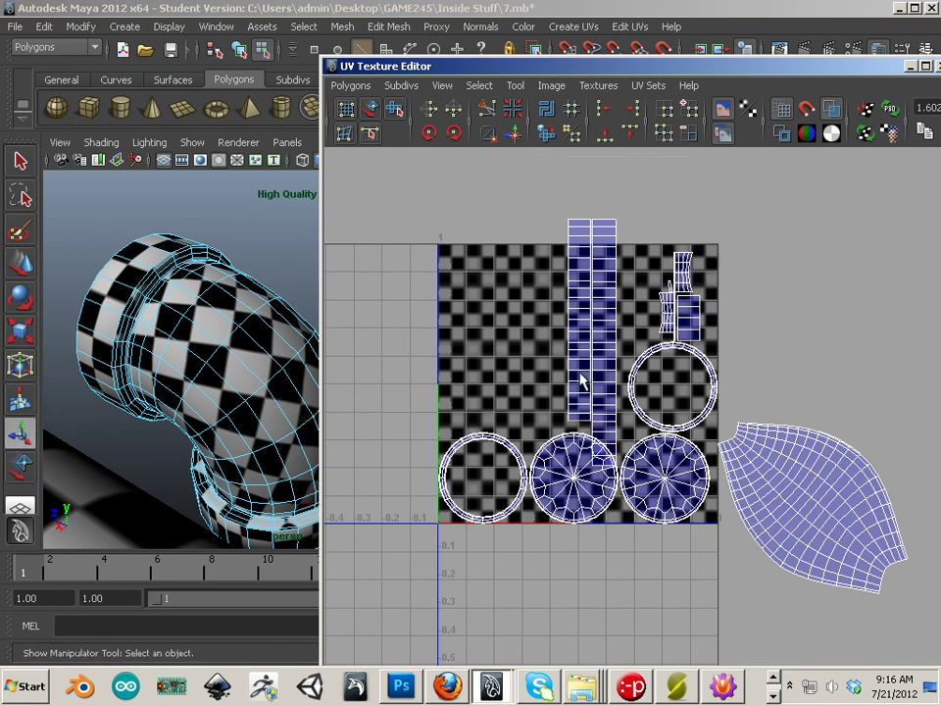
pyautogui.click(514, 138)
pyautogui.scroll(-3, 708, 422)
# - Select the top edge of the lower small concave shell and move and sew it
pyautogui.keyDown('alt'); pyautogui.moveTo(702, 428); pyautogui.dragTo(664, 415, button='middle'); pyautogui.keyUp('alt')
pyautogui.moveTo(664, 416); pyautogui.dragTo(694, 404, button='right')
pyautogui.keyDown('alt'); pyautogui.moveTo(615, 333); pyautogui.dragTo(610, 391, button='middle'); pyautogui.keyUp('alt')
pyautogui.keyDown('alt'); pyautogui.moveTo(610, 391); pyautogui.dragTo(836, 471, button='right'); pyautogui.keyUp('alt')
pyautogui.keyDown('alt'); pyautogui.moveTo(675, 400); pyautogui.dragTo(897, 476, button='right'); pyautogui.keyUp('alt')
pyautogui.keyDown('alt'); pyautogui.moveTo(697, 427); pyautogui.dragTo(774, 615, button='middle'); pyautogui.keyUp('alt')
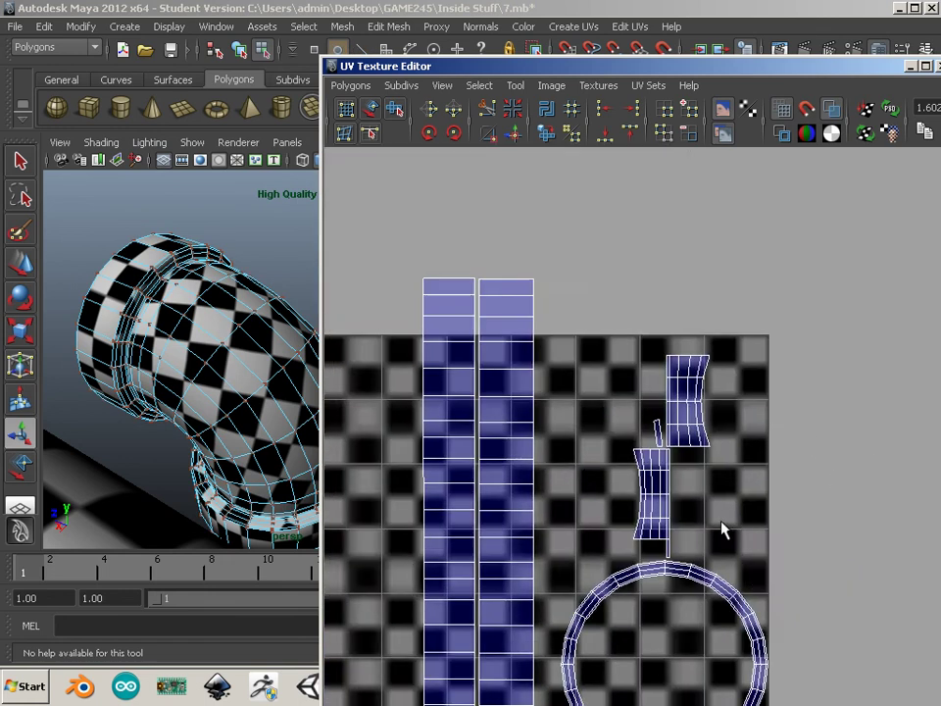
pyautogui.keyDown('alt'); pyautogui.moveTo(649, 453); pyautogui.dragTo(868, 540, button='right'); pyautogui.keyUp('alt')
pyautogui.keyDown('alt'); pyautogui.moveTo(660, 504); pyautogui.dragTo(634, 240, button='middle'); pyautogui.keyUp('alt')
pyautogui.keyDown('alt'); pyautogui.moveTo(684, 302); pyautogui.dragTo(664, 309, button='right'); pyautogui.keyUp('alt')
pyautogui.keyDown('alt'); pyautogui.moveTo(664, 308); pyautogui.dragTo(658, 375, button='middle'); pyautogui.keyUp('alt')
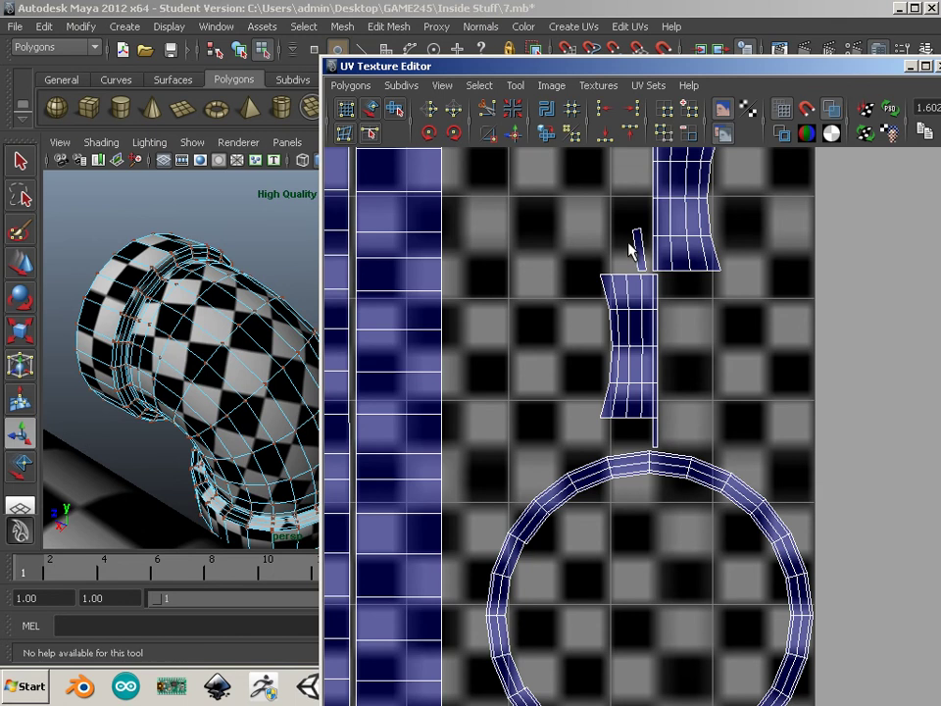
pyautogui.keyDown('alt'); pyautogui.moveTo(733, 404); pyautogui.dragTo(671, 385, button='right'); pyautogui.keyUp('alt')
pyautogui.moveTo(638, 264); pyautogui.dragTo(640, 222, button='right')
pyautogui.click(636, 277)
pyautogui.keyDown('alt'); pyautogui.moveTo(681, 355); pyautogui.dragTo(316, 332, button='right'); pyautogui.keyUp('alt')
pyautogui.keyDown('alt'); pyautogui.moveTo(521, 462); pyautogui.dragTo(585, 296, button='middle'); pyautogui.keyUp('alt')
pyautogui.keyDown('alt'); pyautogui.moveTo(471, 380); pyautogui.dragTo(558, 461, button='middle'); pyautogui.keyUp('alt')
pyautogui.keyDown('alt'); pyautogui.moveTo(558, 459); pyautogui.dragTo(420, 403, button='right'); pyautogui.keyUp('alt')
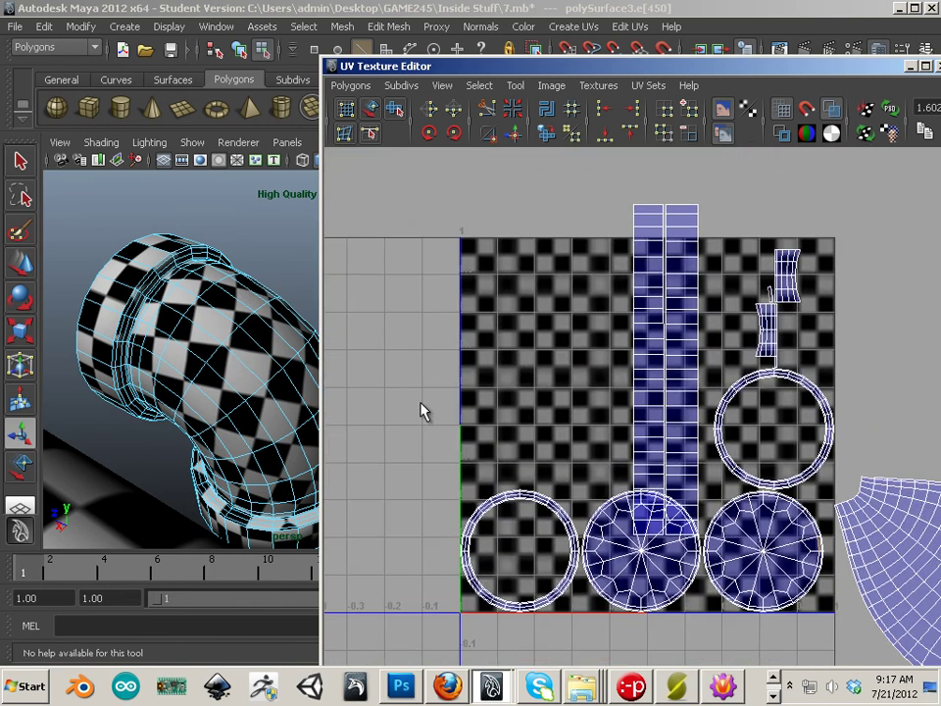
pyautogui.keyDown('alt'); pyautogui.moveTo(717, 511); pyautogui.dragTo(446, 339, button='middle'); pyautogui.keyUp('alt')
pyautogui.keyDown('alt'); pyautogui.moveTo(446, 339); pyautogui.dragTo(553, 382, button='right'); pyautogui.keyUp('alt')
pyautogui.keyDown('alt'); pyautogui.moveTo(553, 382); pyautogui.dragTo(675, 411, button='middle'); pyautogui.keyUp('alt')
pyautogui.click(510, 138)
# - Select all UVs of the elbow piece and lay out its shells inside the texture square
pyautogui.keyDown('alt'); pyautogui.moveTo(638, 401); pyautogui.dragTo(284, 300, button='right'); pyautogui.keyUp('alt')
pyautogui.keyDown('alt'); pyautogui.moveTo(499, 342); pyautogui.dragTo(493, 370, button='middle'); pyautogui.keyUp('alt')
pyautogui.moveTo(559, 378); pyautogui.dragTo(637, 390, button='right')
pyautogui.moveTo(414, 263); pyautogui.dragTo(752, 526)
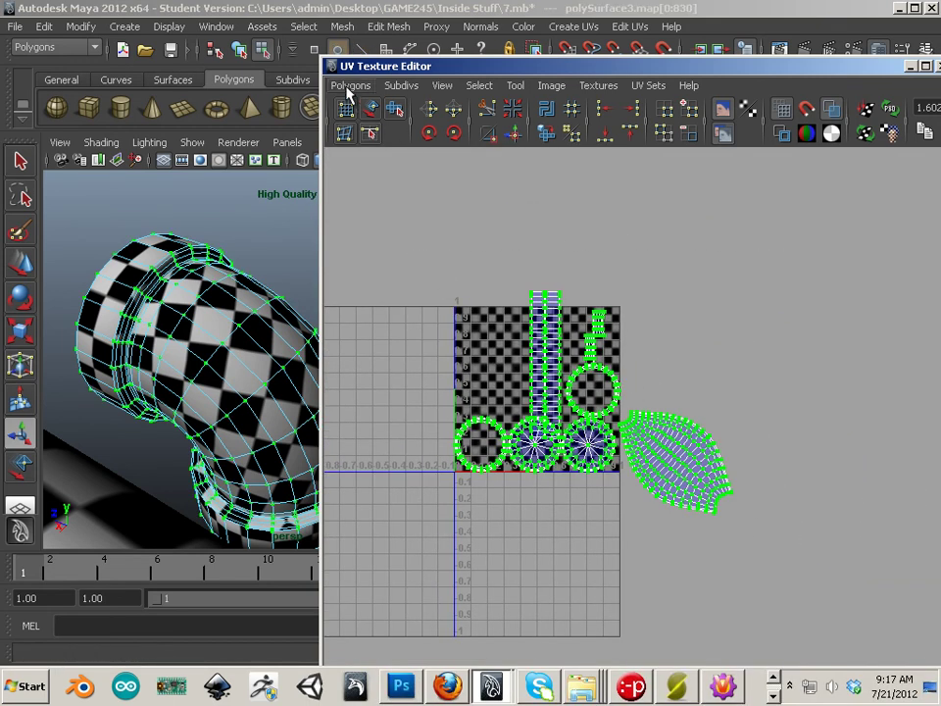
pyautogui.click(350, 86)
pyautogui.click(384, 487)
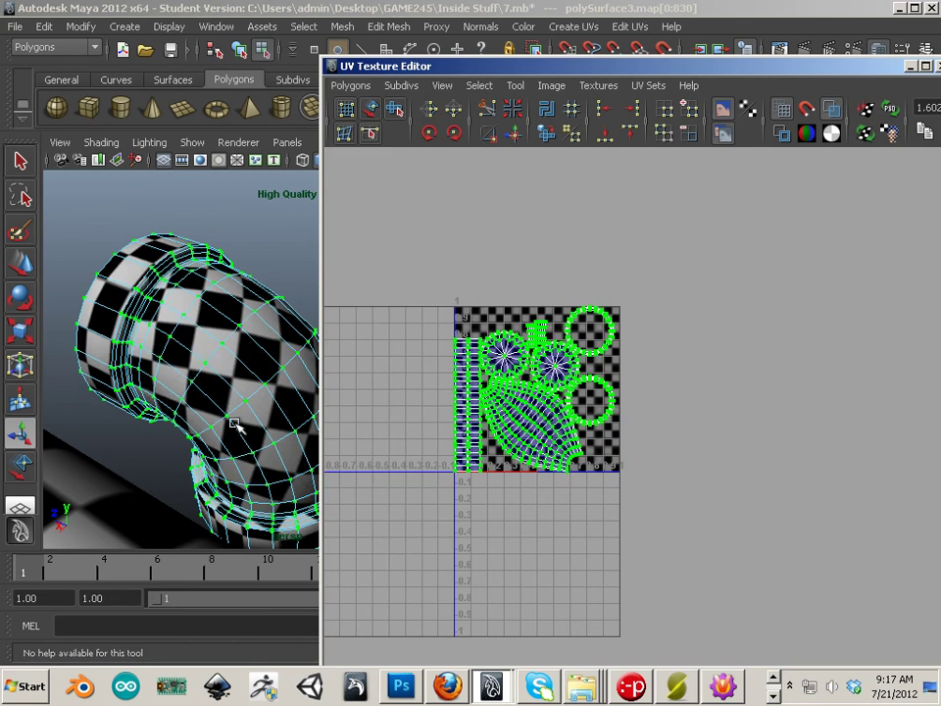
# - Select the two long rim strips, scale them up uniformly, and move them back inside the texture square
pyautogui.keyDown('alt'); pyautogui.moveTo(218, 396); pyautogui.dragTo(252, 374); pyautogui.keyUp('alt')
pyautogui.keyDown('alt'); pyautogui.moveTo(389, 384); pyautogui.dragTo(425, 399, button='middle'); pyautogui.keyUp('alt')
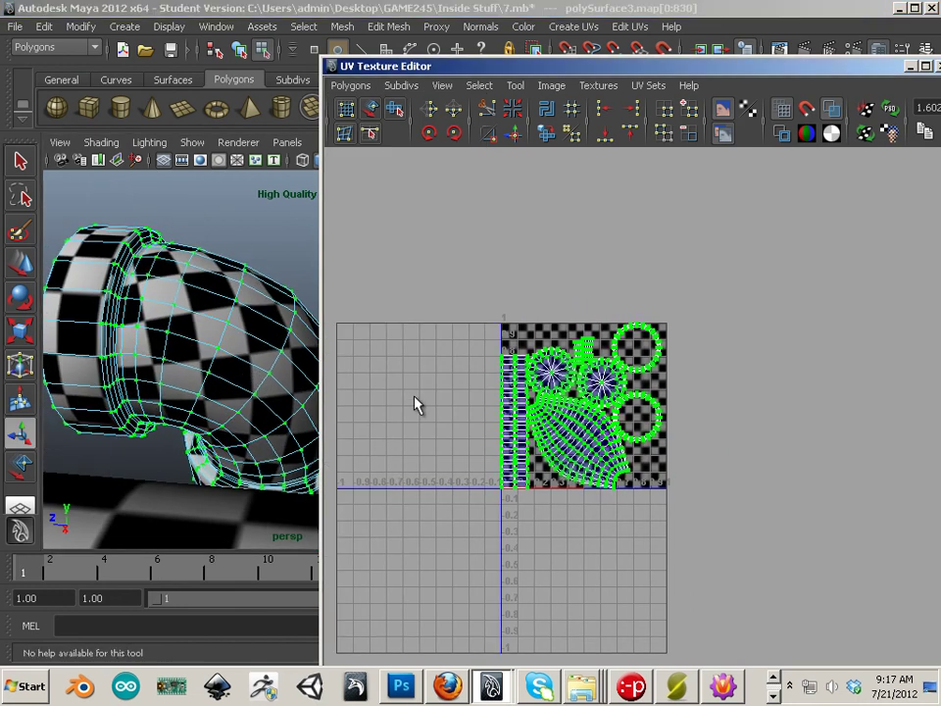
pyautogui.keyDown('alt'); pyautogui.moveTo(424, 399); pyautogui.dragTo(525, 464, button='right'); pyautogui.keyUp('alt')
pyautogui.moveTo(447, 447); pyautogui.dragTo(516, 448, button='right')
pyautogui.moveTo(401, 410); pyautogui.dragTo(461, 555)
pyautogui.keyDown('ctrl'); pyautogui.moveTo(456, 498); pyautogui.dragTo(515, 477, button='right'); pyautogui.keyUp('ctrl')
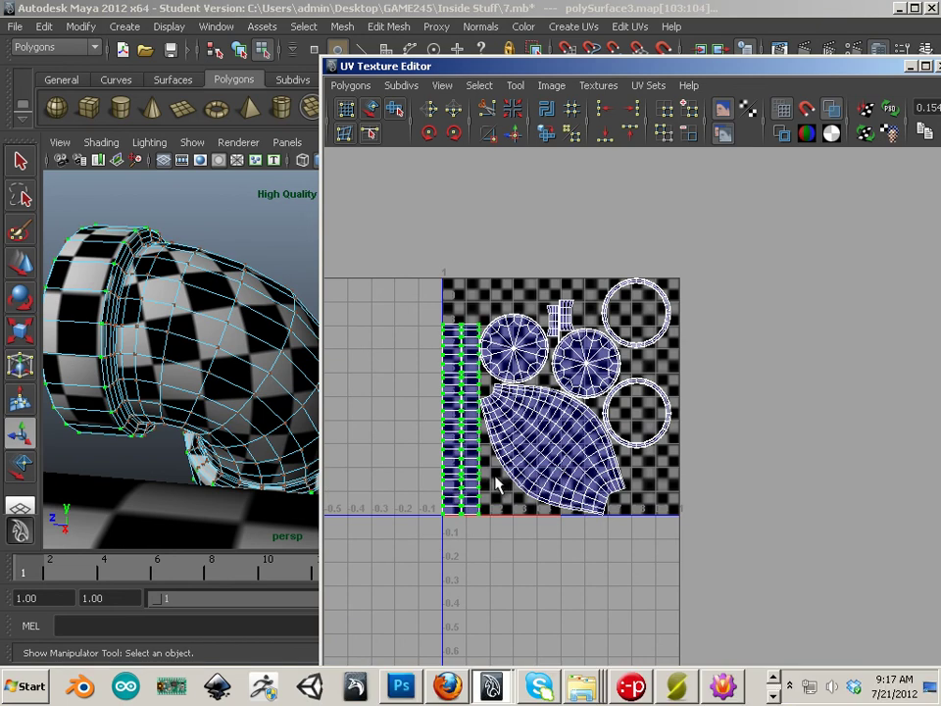
pyautogui.press('w')
pyautogui.moveTo(461, 428); pyautogui.dragTo(482, 424)
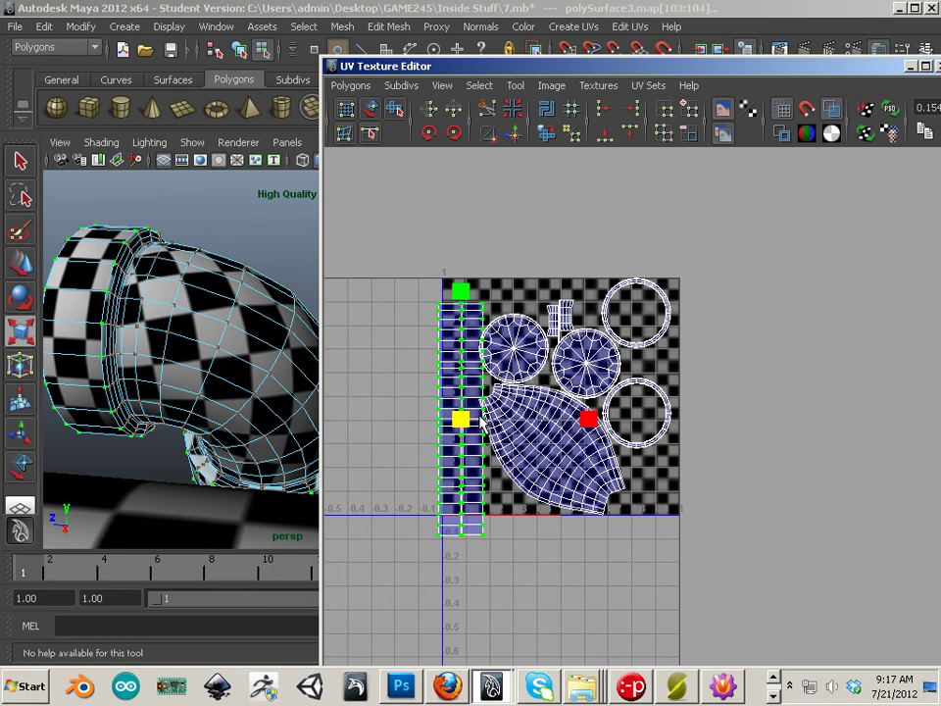
pyautogui.press('w')
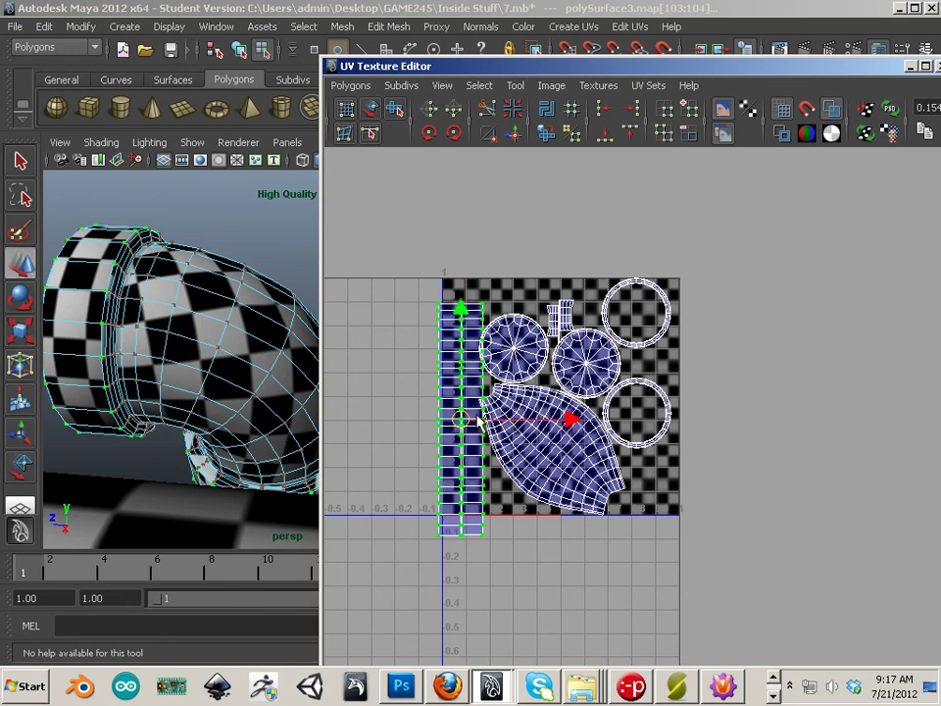
pyautogui.moveTo(462, 419); pyautogui.dragTo(472, 395)
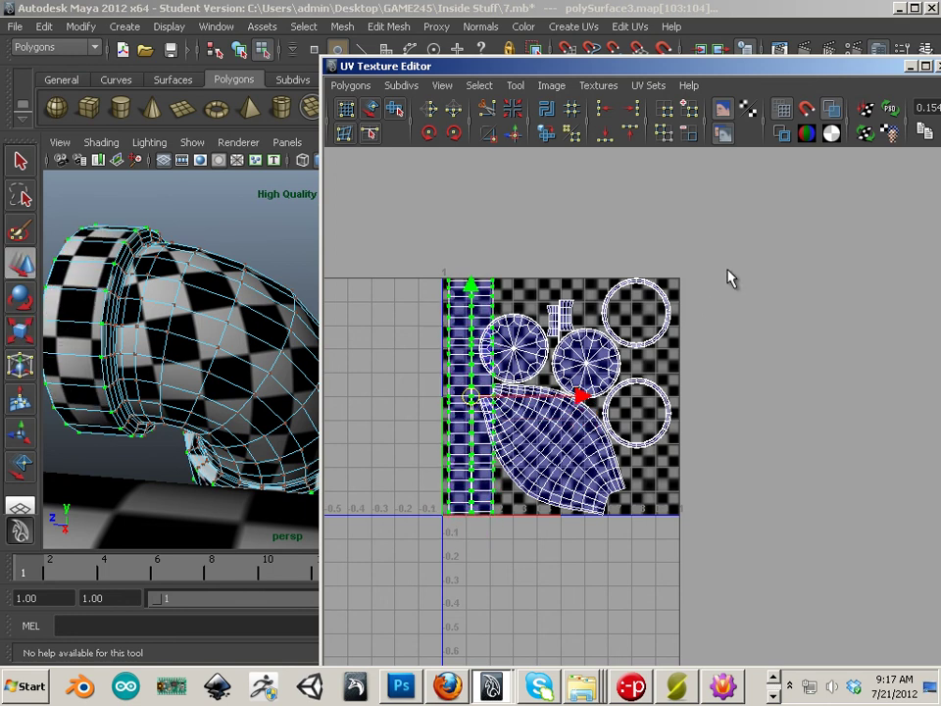
# - Select all elbow shells except the two long rim strips and shift them right, clear of the strips
pyautogui.moveTo(520, 554); pyautogui.dragTo(519, 551)
pyautogui.keyDown('ctrl'); pyautogui.moveTo(534, 495); pyautogui.dragTo(618, 441, button='right'); pyautogui.keyUp('ctrl')
pyautogui.moveTo(575, 386); pyautogui.dragTo(590, 383)
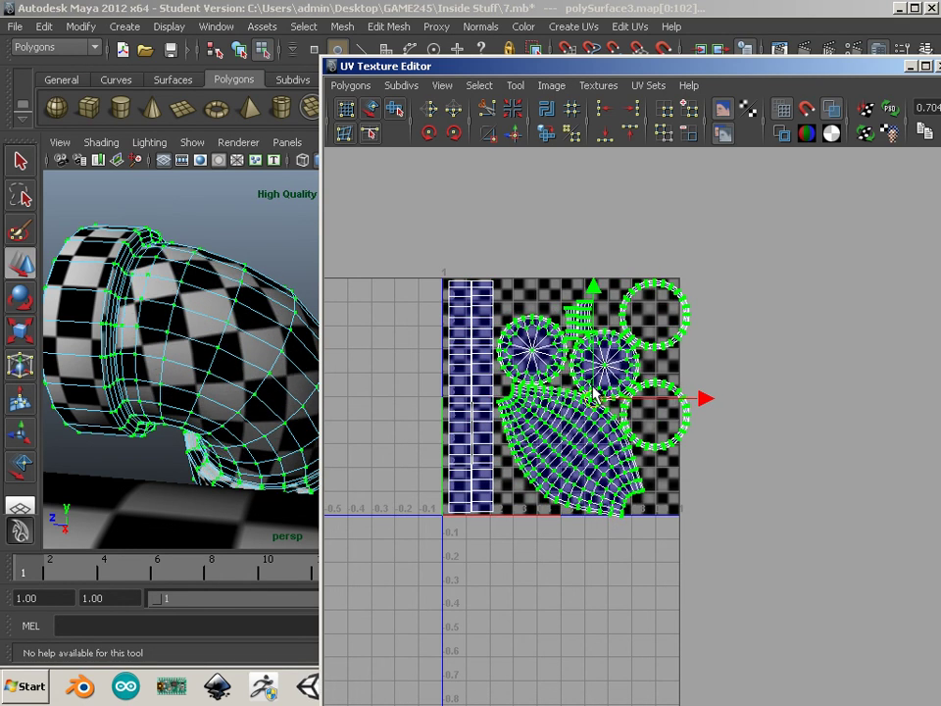
# - Select all UVs of the elbow piece and scale them down uniformly toward the long pipe's checker size
pyautogui.moveTo(715, 471); pyautogui.dragTo(729, 575)
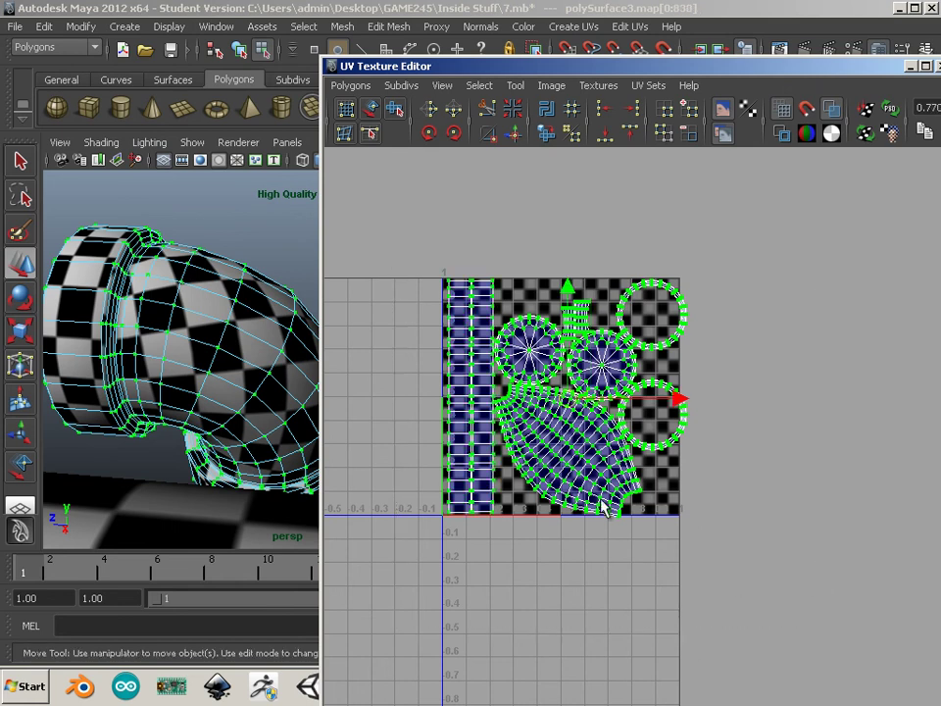
pyautogui.press('r')
pyautogui.moveTo(569, 397); pyautogui.dragTo(563, 403)
pyautogui.press('w')
pyautogui.scroll(-4, 640, 529)
pyautogui.keyDown('alt'); pyautogui.moveTo(109, 464); pyautogui.dragTo(102, 385, button='middle'); pyautogui.keyUp('alt')
pyautogui.keyDown('alt'); pyautogui.moveTo(102, 385); pyautogui.dragTo(71, 382, button='right'); pyautogui.keyUp('alt')
pyautogui.keyDown('alt'); pyautogui.moveTo(71, 383); pyautogui.dragTo(112, 405); pyautogui.keyUp('alt')
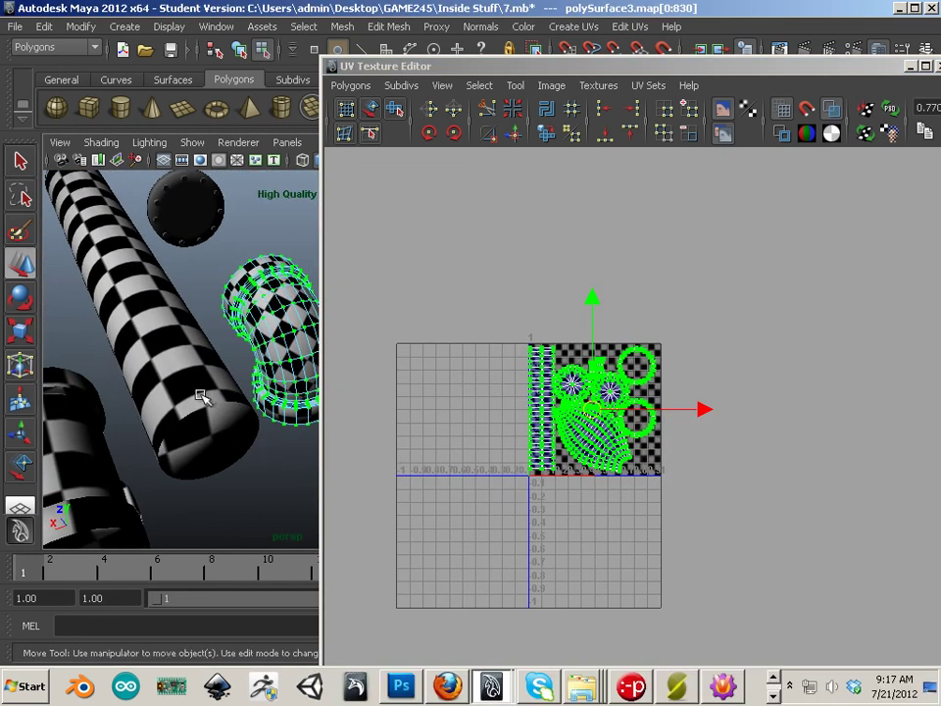
pyautogui.press('r')
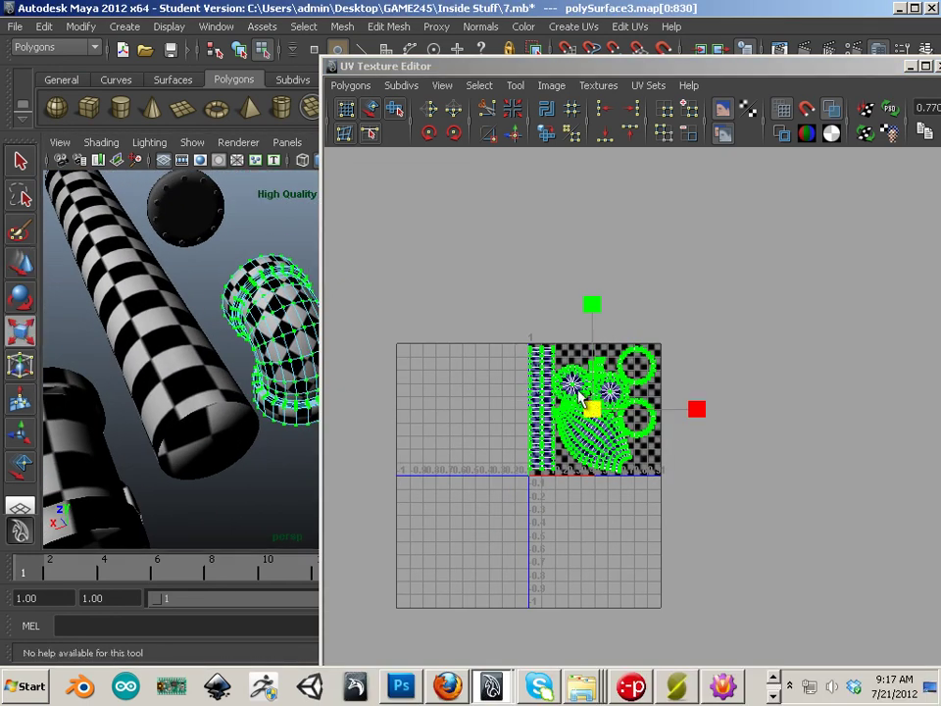
pyautogui.moveTo(591, 408); pyautogui.dragTo(536, 423)
# - Show the long pipe's UVs together with the elbow's and move the elbow shells left, clear of the pipe's shells
pyautogui.keyDown('alt'); pyautogui.moveTo(201, 451); pyautogui.dragTo(134, 411); pyautogui.keyUp('alt')
pyautogui.click(136, 384)
pyautogui.rightClick(620, 446)
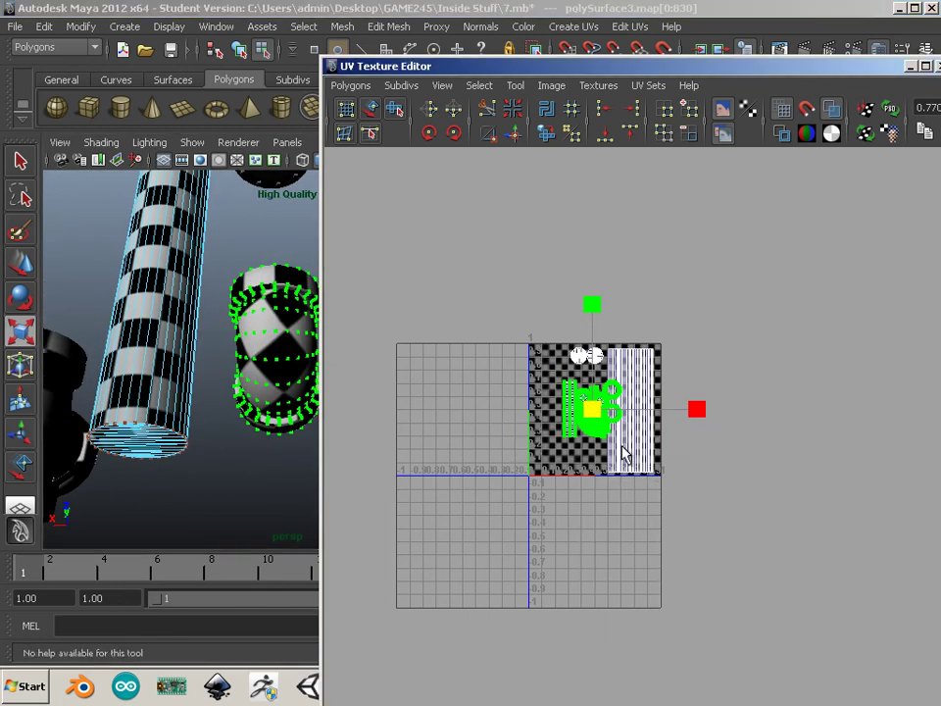
pyautogui.press('w')
pyautogui.moveTo(702, 412); pyautogui.dragTo(644, 423)
# - Select the UVs of the long pipe's rectangular body shell and scale them slightly wider horizontally
pyautogui.moveTo(648, 365); pyautogui.dragTo(715, 362, button='right')
pyautogui.moveTo(695, 316); pyautogui.dragTo(605, 530)
pyautogui.press('r')
pyautogui.moveTo(730, 414); pyautogui.dragTo(758, 415)
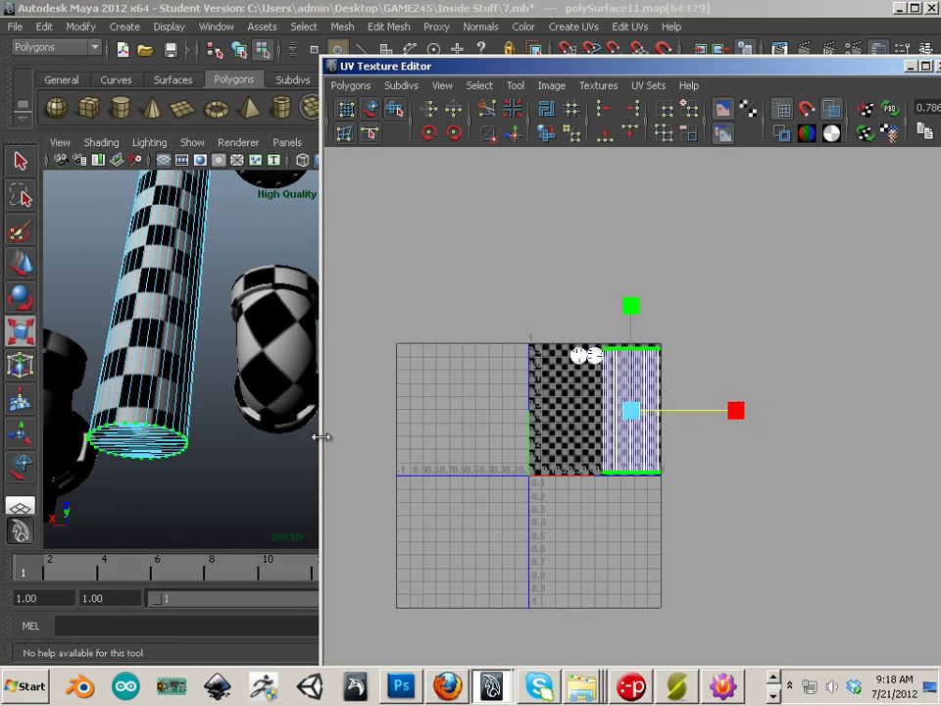
# - Select all of the elbow's UVs and scale them up uniformly to match the long pipe's checker size
pyautogui.keyDown('alt'); pyautogui.moveTo(305, 435); pyautogui.dragTo(185, 388); pyautogui.keyUp('alt')
pyautogui.click(294, 343)
pyautogui.moveTo(521, 418); pyautogui.dragTo(597, 418, button='right')
pyautogui.moveTo(487, 372); pyautogui.dragTo(562, 490)
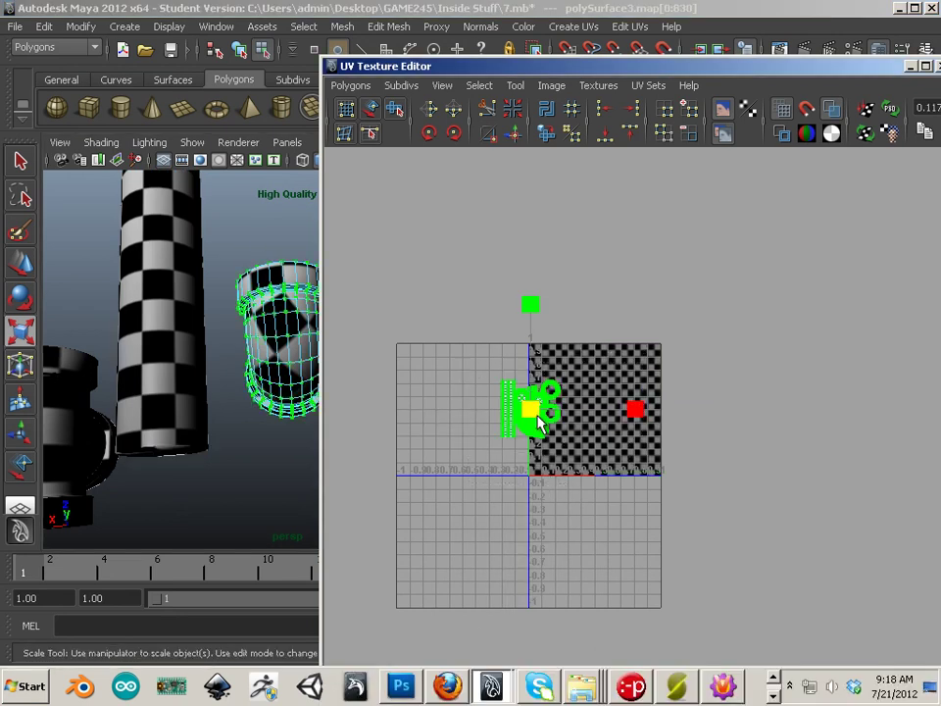
pyautogui.moveTo(533, 409); pyautogui.dragTo(588, 432)
# - Show the tee piece's UVs together with the elbow's and move the elbow shells away from the tee's shells
pyautogui.keyDown('alt'); pyautogui.moveTo(144, 423); pyautogui.dragTo(263, 384, button='middle'); pyautogui.keyUp('alt')
pyautogui.moveTo(184, 403); pyautogui.dragTo(227, 405, button='right')
pyautogui.keyDown('alt'); pyautogui.moveTo(312, 413); pyautogui.dragTo(265, 407, button='middle'); pyautogui.keyUp('alt')
pyautogui.moveTo(265, 407); pyautogui.dragTo(265, 407, button='right')
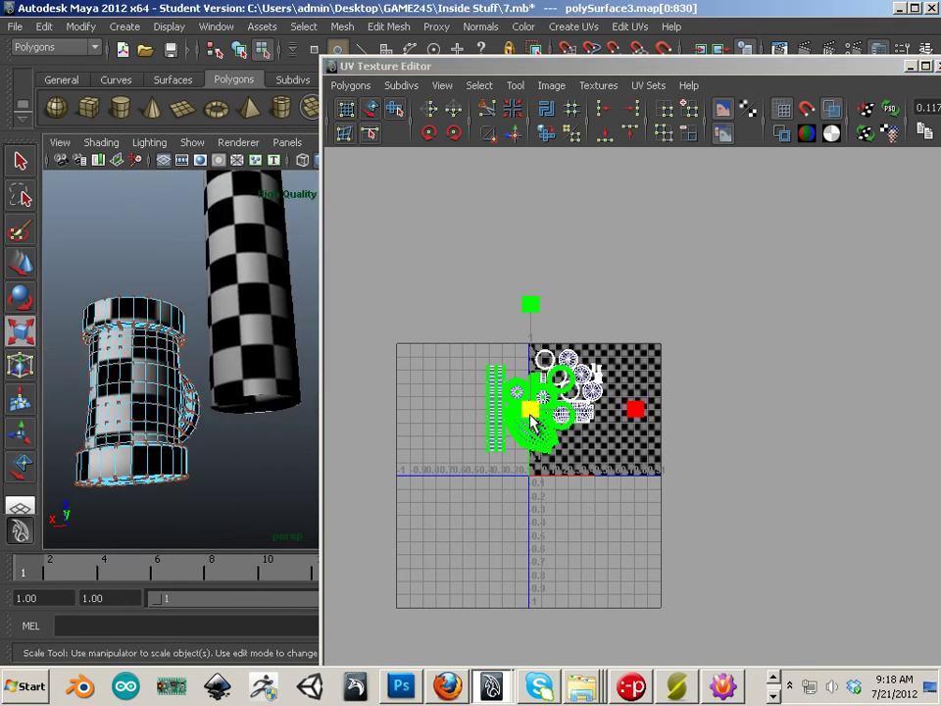
pyautogui.press('w')
pyautogui.moveTo(535, 414); pyautogui.dragTo(781, 553)
# - Select all of the tee piece's UVs and scale them up slightly and uniformly
pyautogui.moveTo(458, 293); pyautogui.dragTo(662, 513)
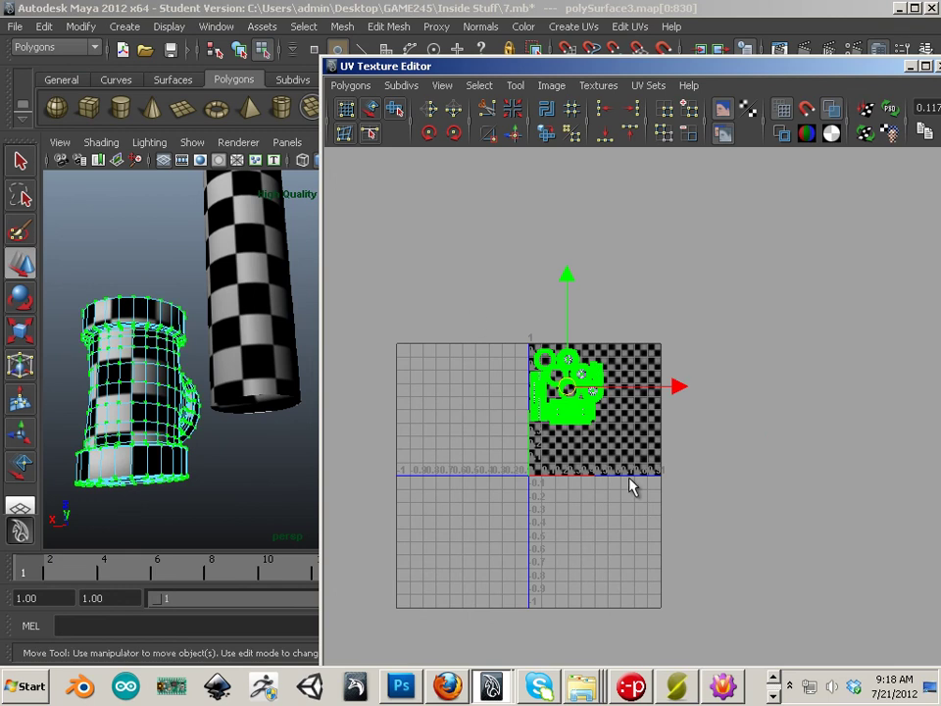
pyautogui.press('r')
pyautogui.moveTo(567, 387); pyautogui.dragTo(577, 409)
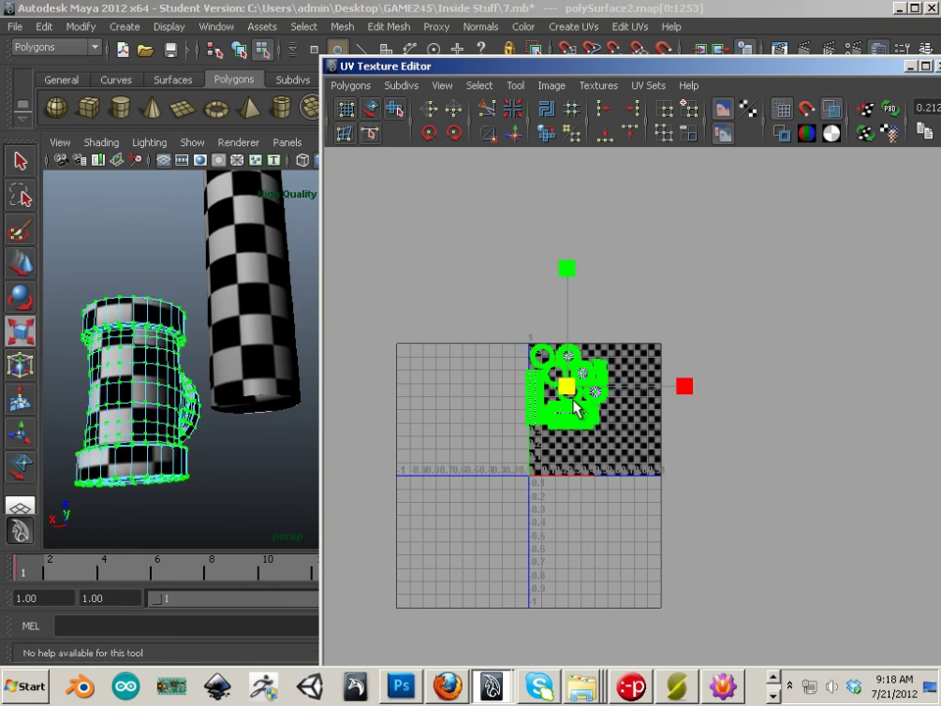
# - Deselect the tee's UVs and compare the checker size on the long pipe, elbow and neighbouring pieces
pyautogui.click(252, 420)
pyautogui.keyDown('alt'); pyautogui.moveTo(275, 394); pyautogui.dragTo(225, 483, button='middle'); pyautogui.keyUp('alt')
pyautogui.scroll(-5, 173, 399)
pyautogui.keyDown('alt'); pyautogui.moveTo(173, 399); pyautogui.dragTo(195, 290); pyautogui.keyUp('alt')
pyautogui.keyDown('alt'); pyautogui.moveTo(195, 290); pyautogui.dragTo(135, 355, button='middle'); pyautogui.keyUp('alt')
pyautogui.keyDown('alt'); pyautogui.moveTo(136, 355); pyautogui.dragTo(149, 363); pyautogui.keyUp('alt')
pyautogui.keyDown('alt'); pyautogui.moveTo(149, 363); pyautogui.dragTo(235, 387, button='right'); pyautogui.keyUp('alt')
pyautogui.keyDown('alt'); pyautogui.moveTo(220, 373); pyautogui.dragTo(188, 364); pyautogui.keyUp('alt')
pyautogui.keyDown('alt'); pyautogui.moveTo(188, 364); pyautogui.dragTo(237, 338, button='middle'); pyautogui.keyUp('alt')
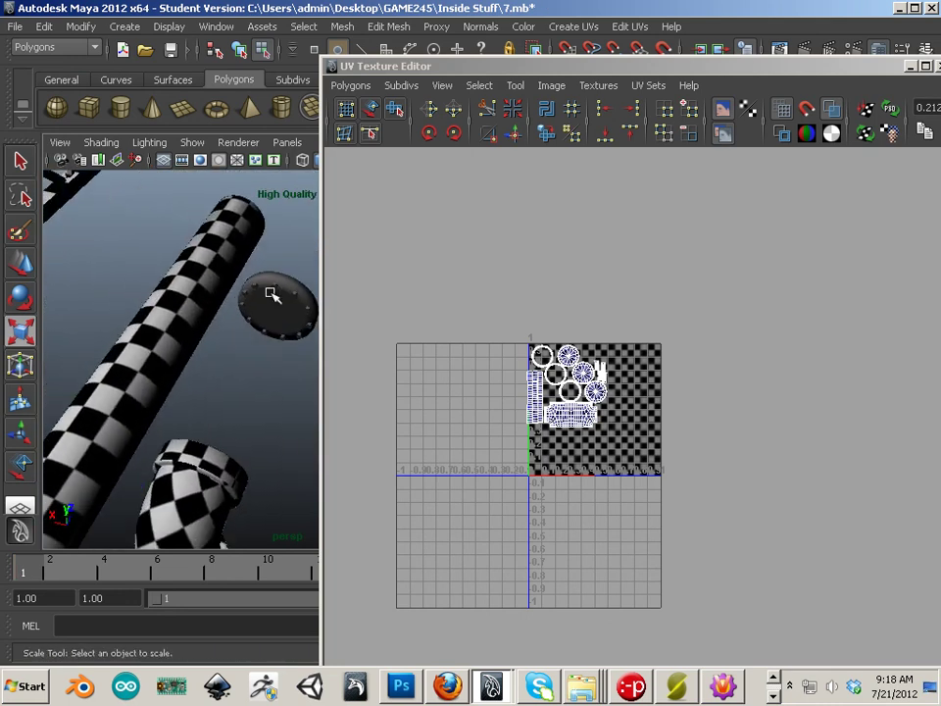
# - Select the round bolted cap beside the long pipe
pyautogui.click(277, 308)
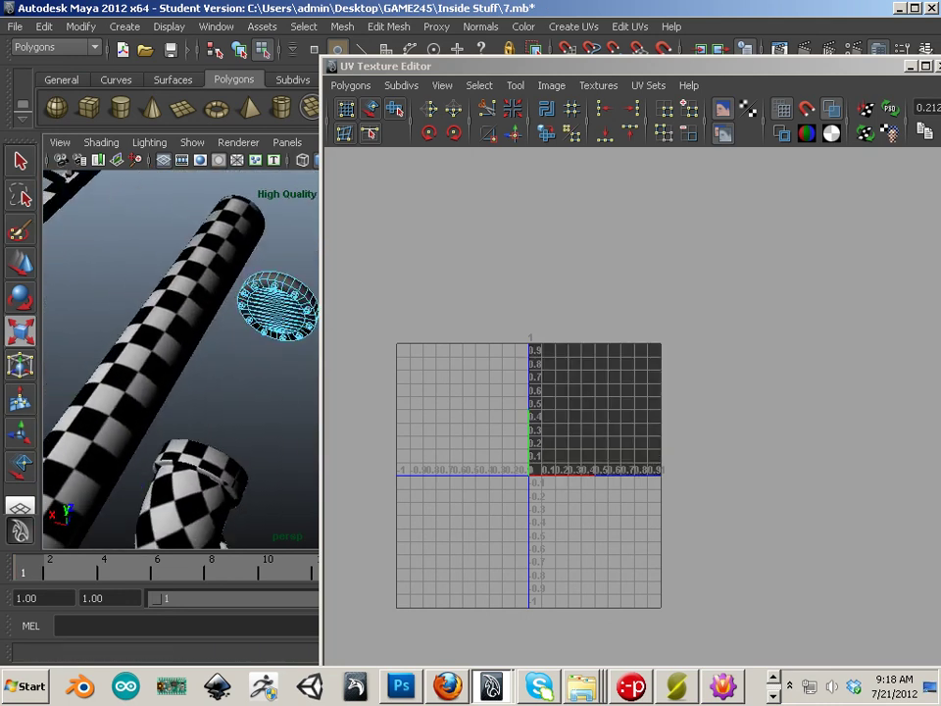